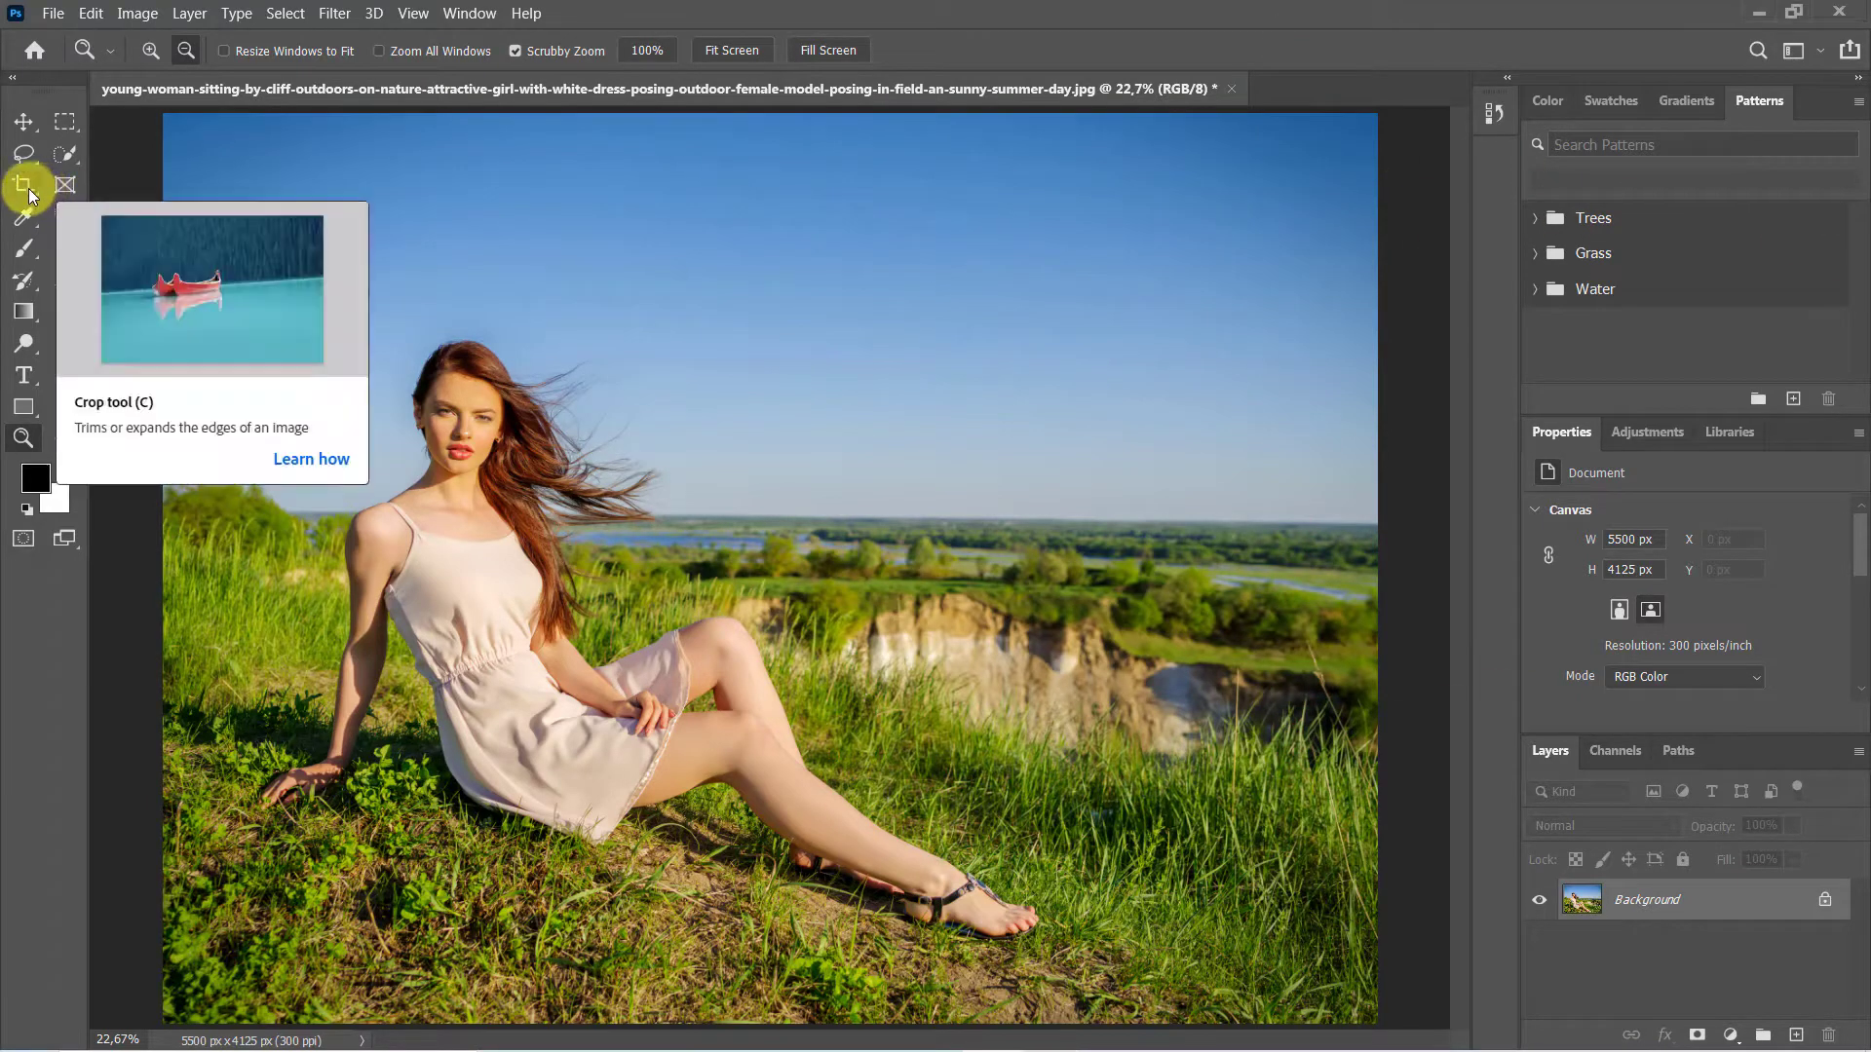
Step: Pull the crop's top-right corner inward to trim the photo to 4962 × 3384 px, then fit the image to the window
click(28, 189)
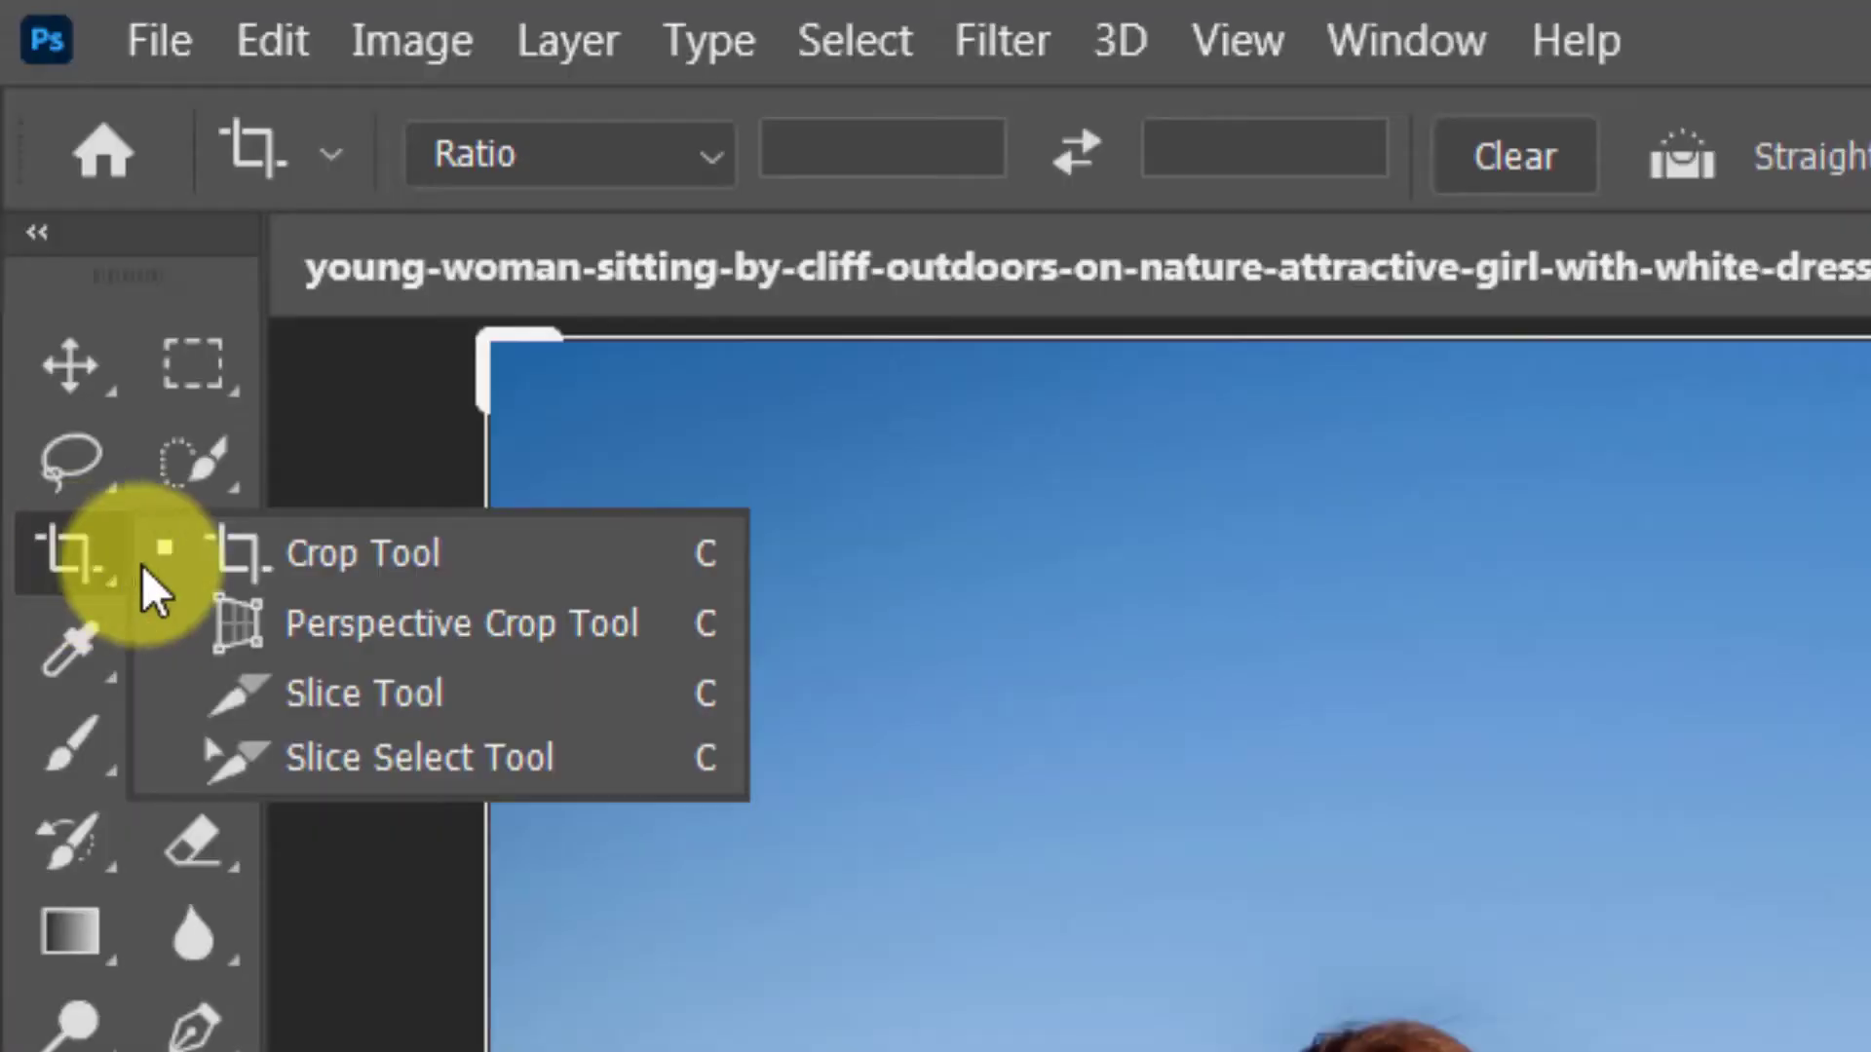
click(206, 551)
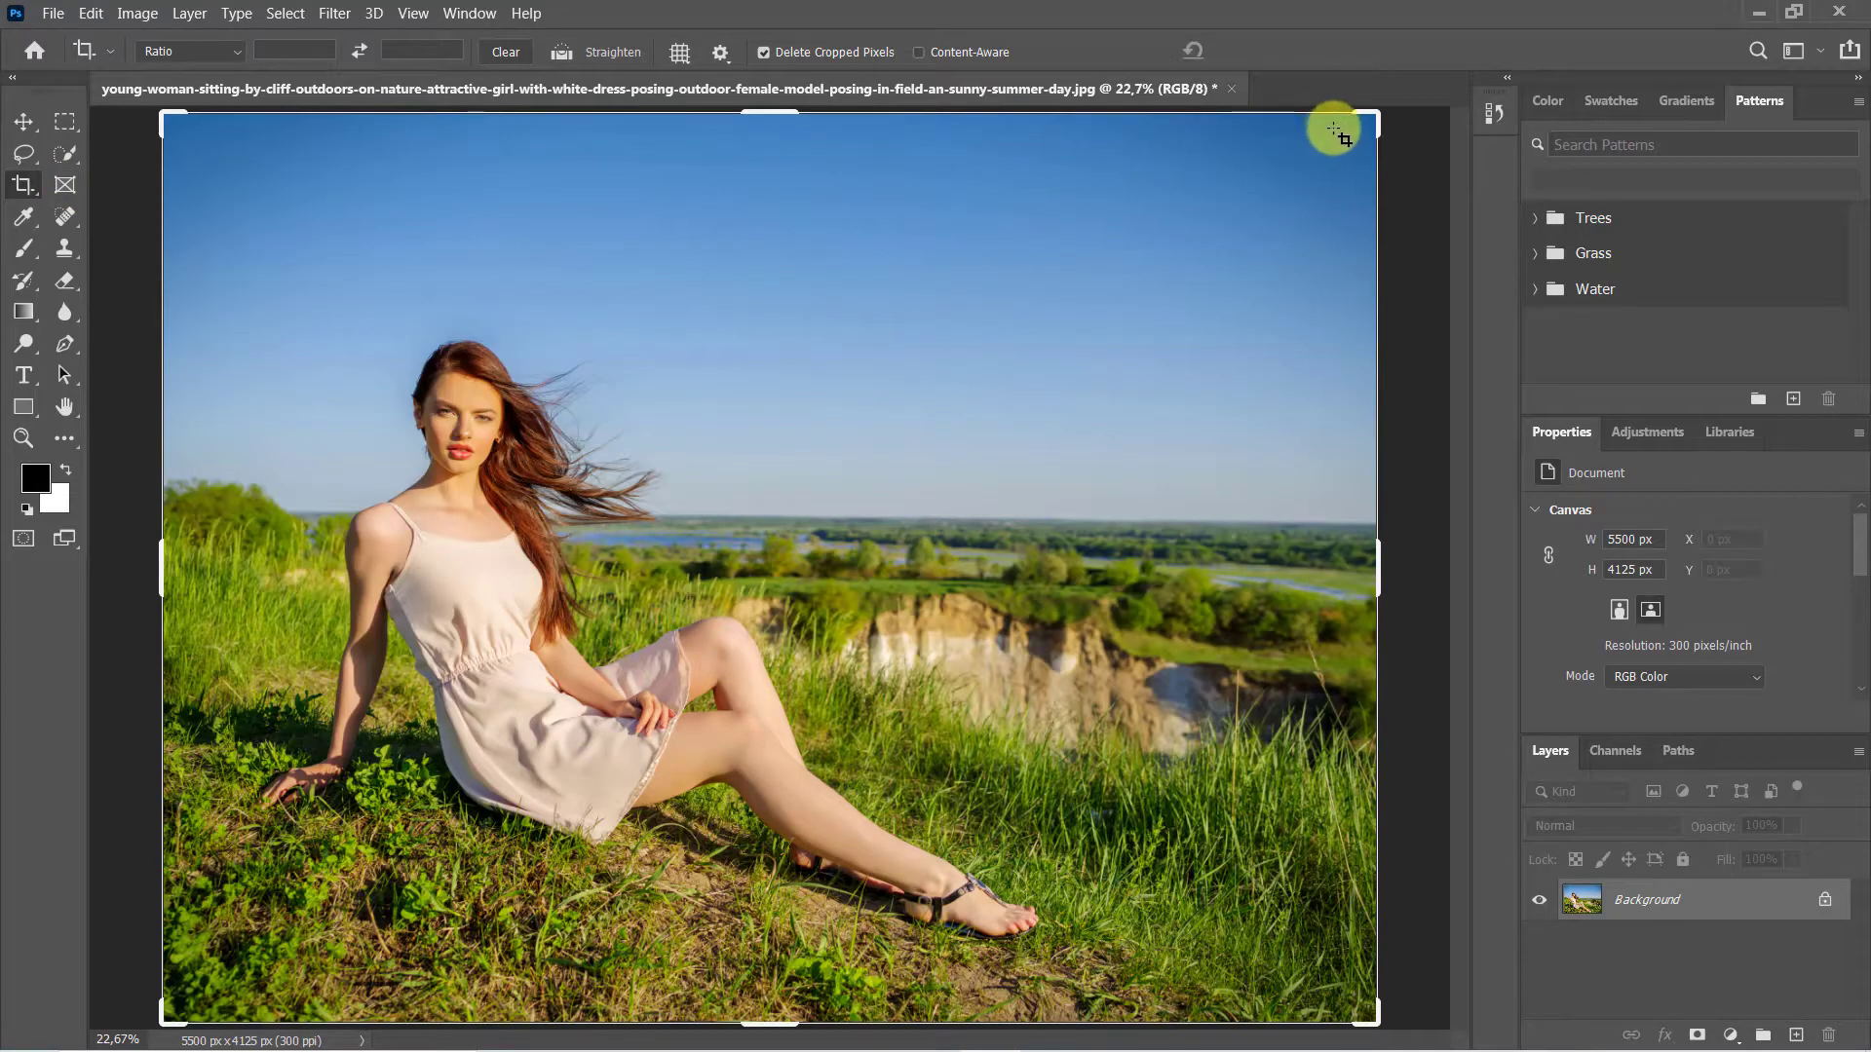
drag(1335, 131, 1315, 196)
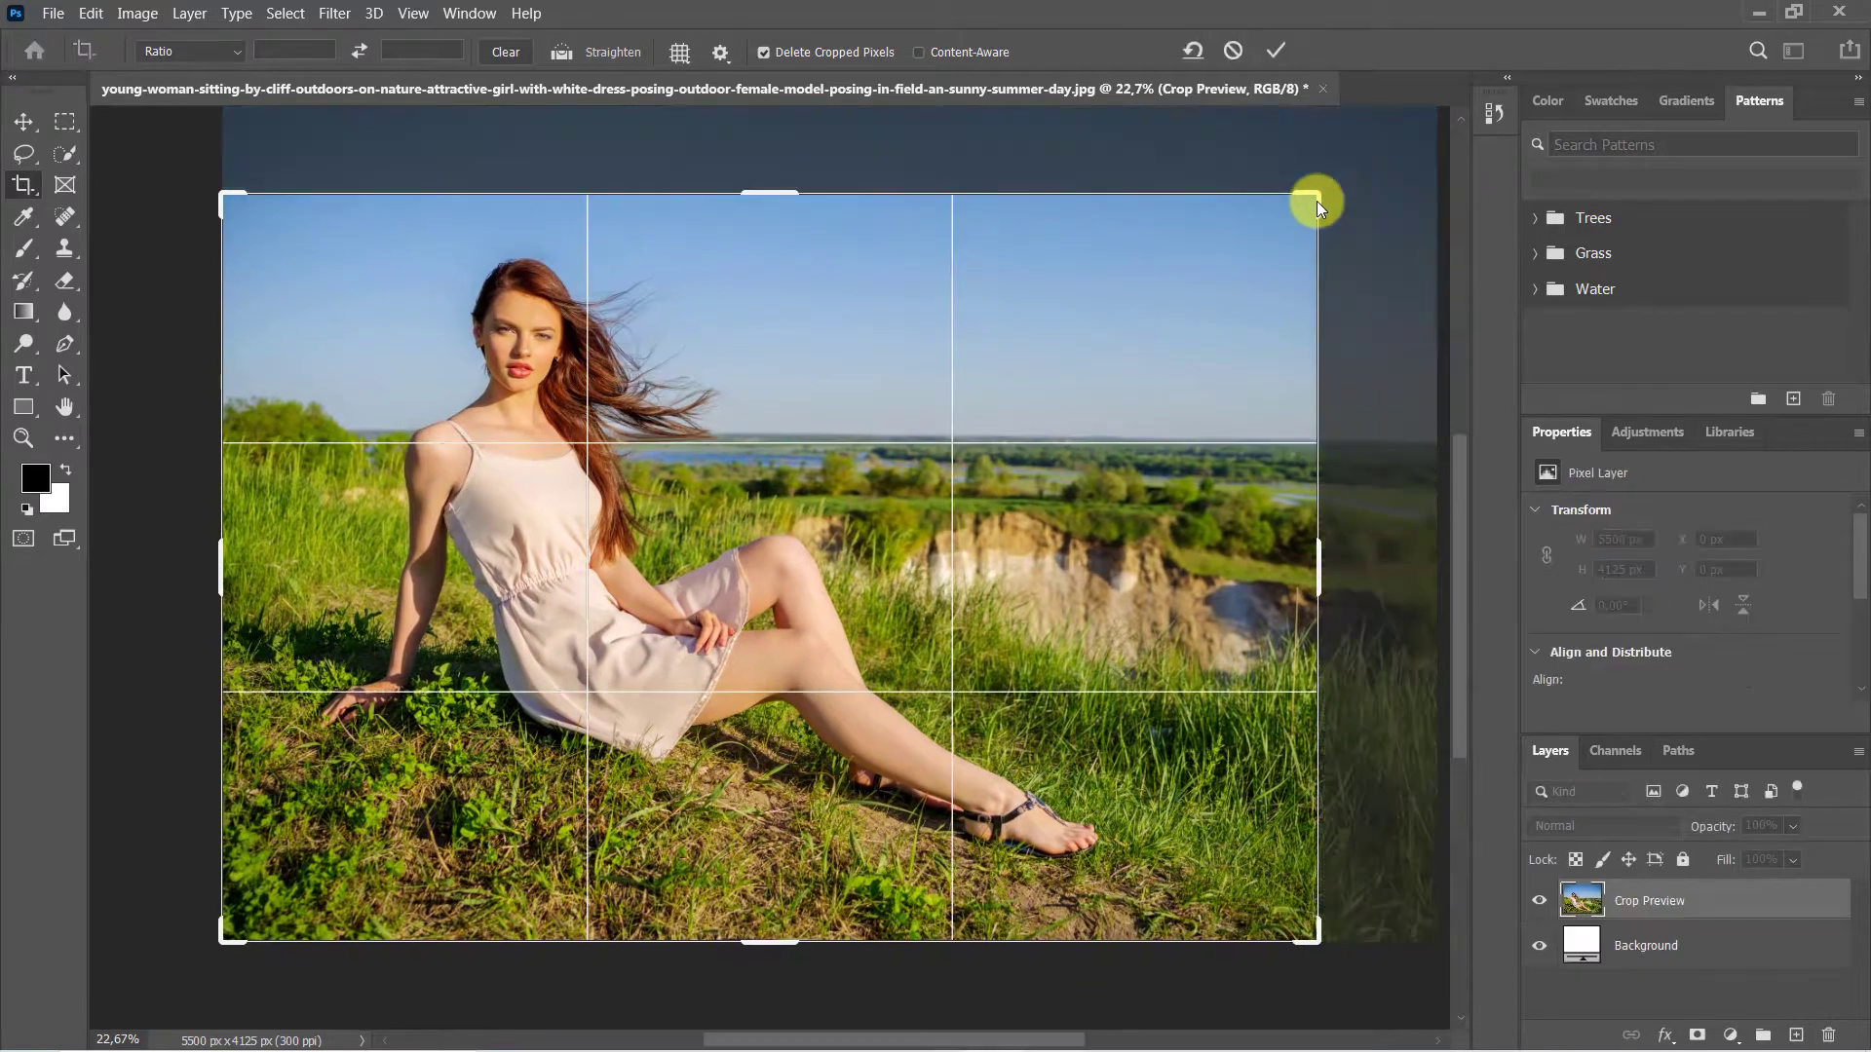
click(1282, 59)
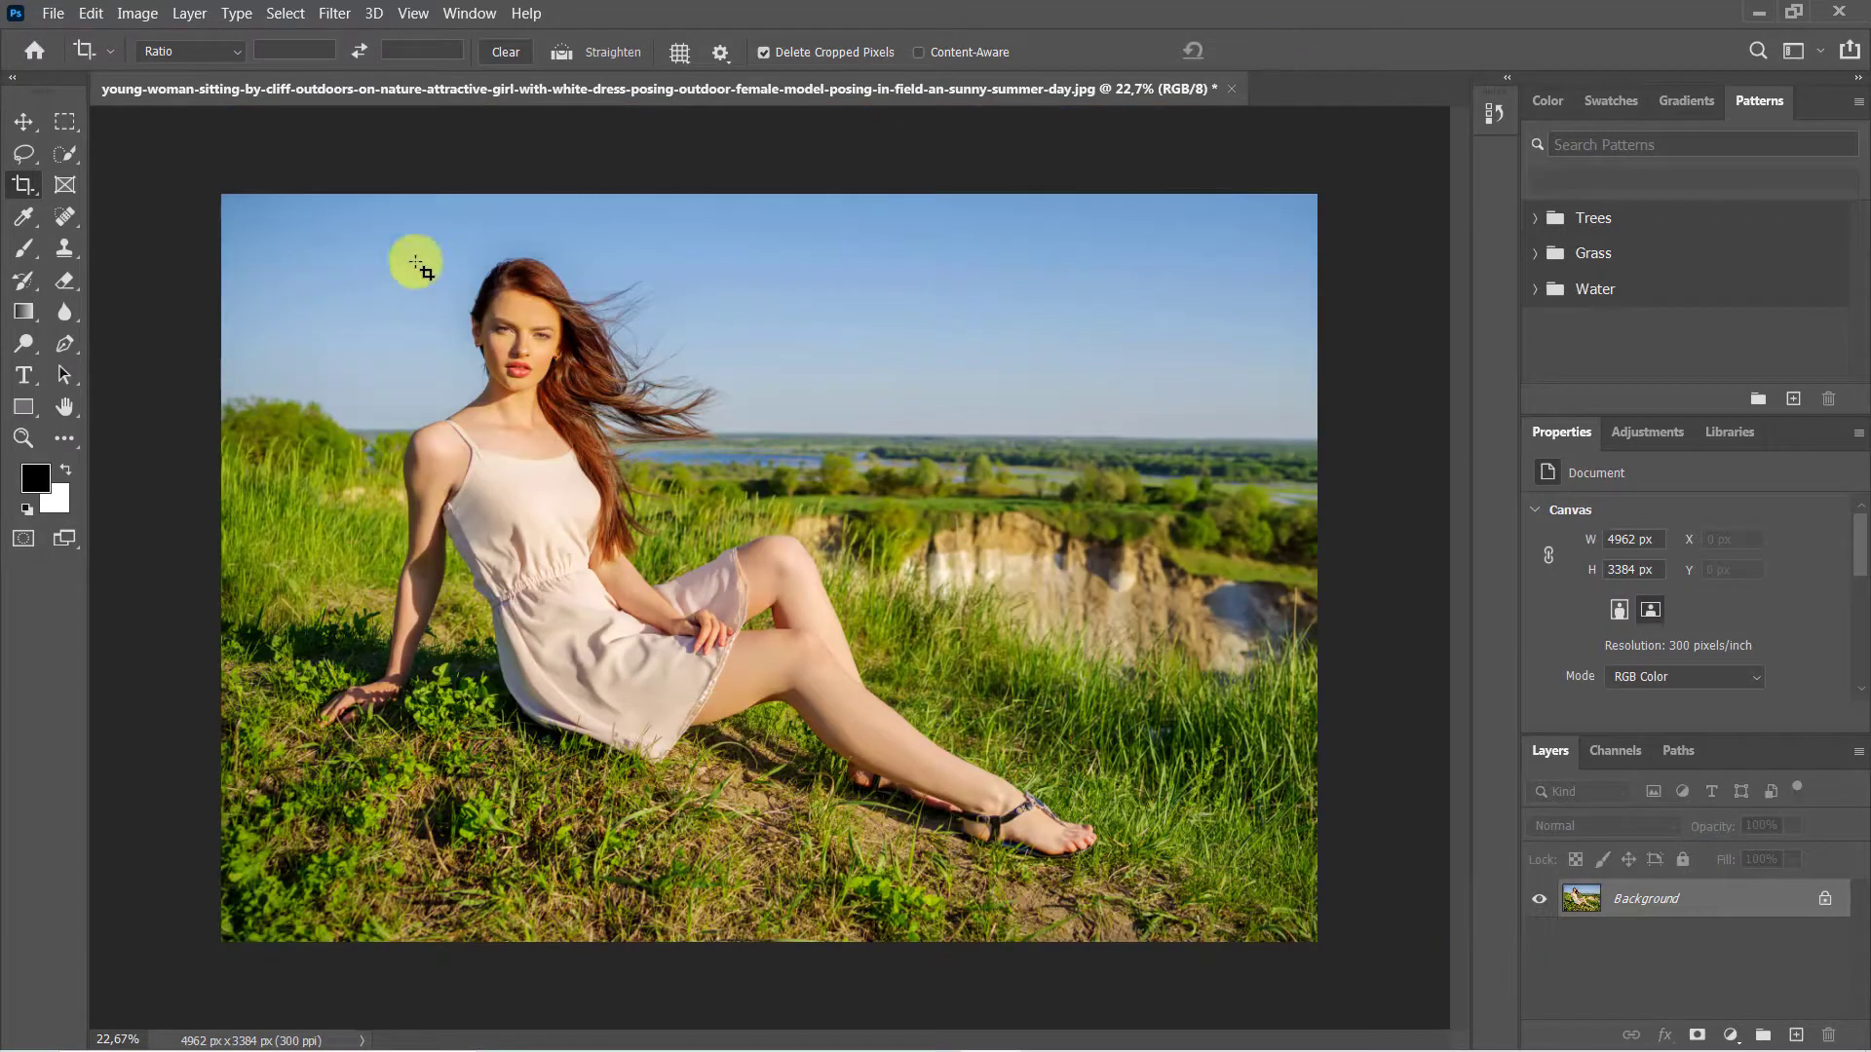
click(23, 439)
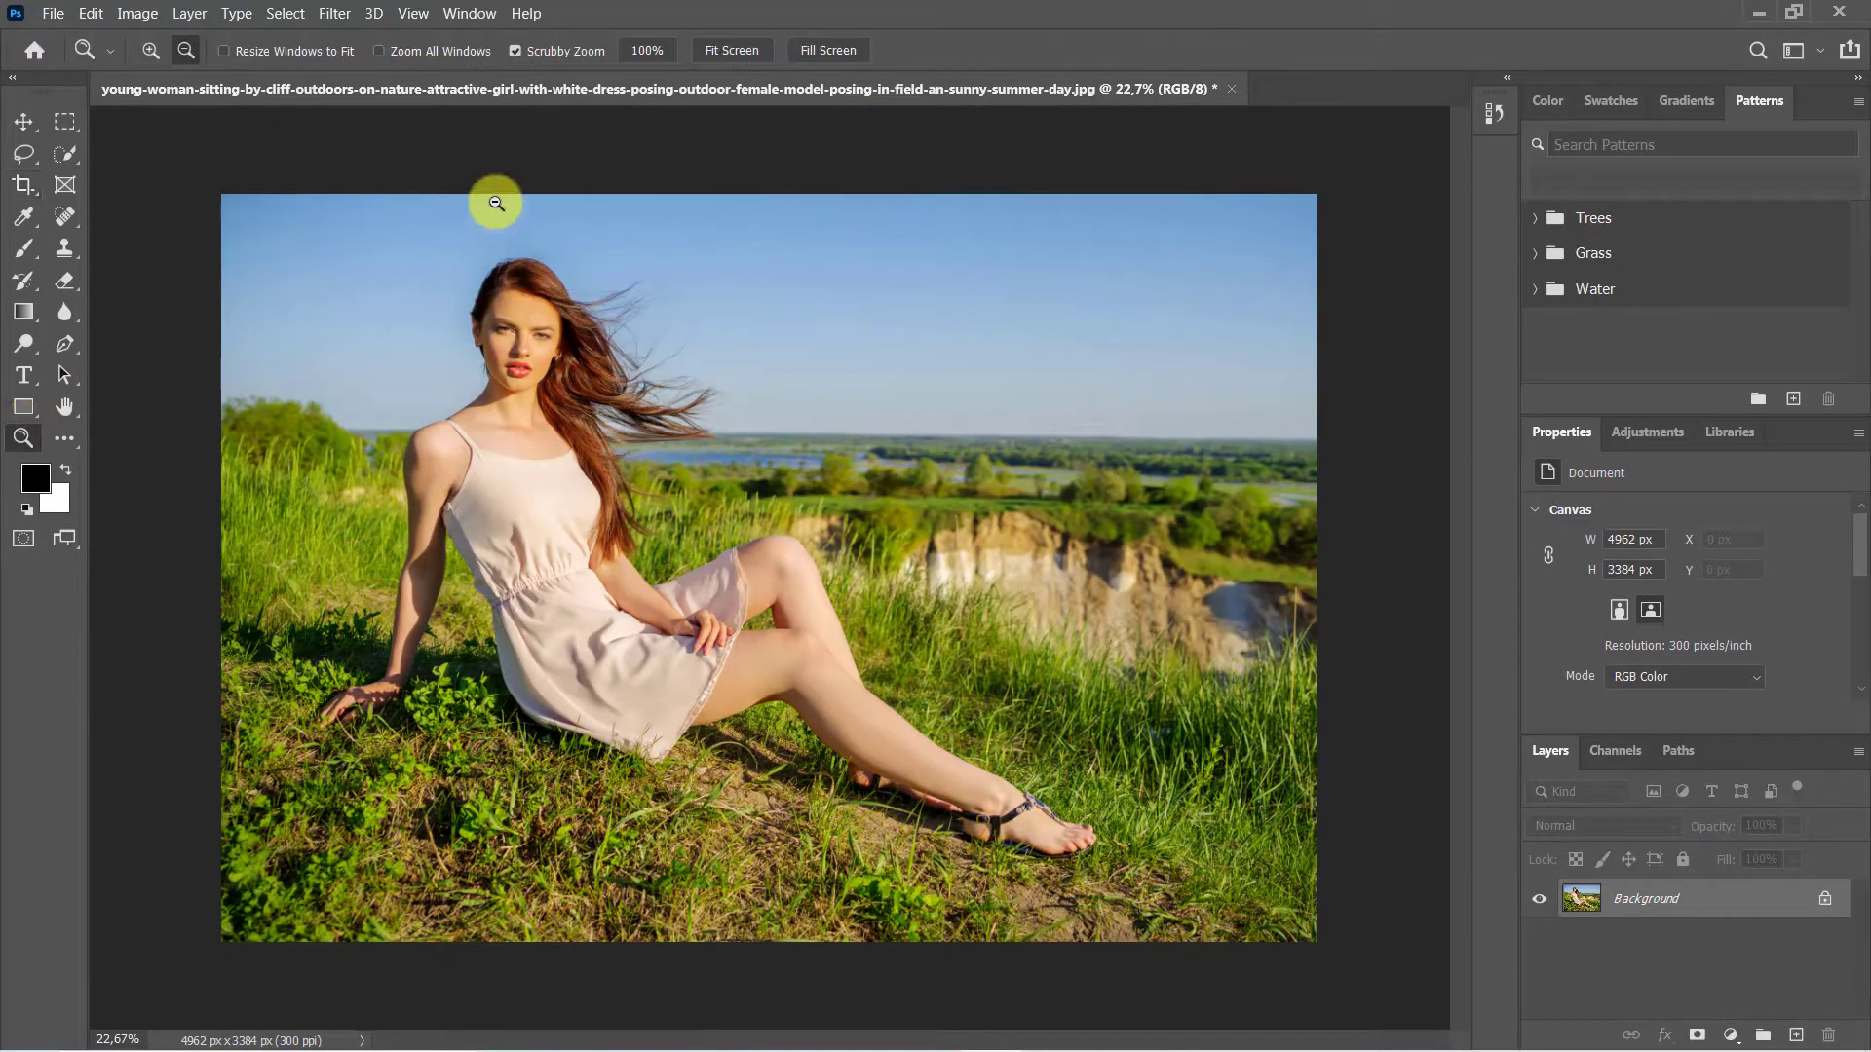
click(723, 50)
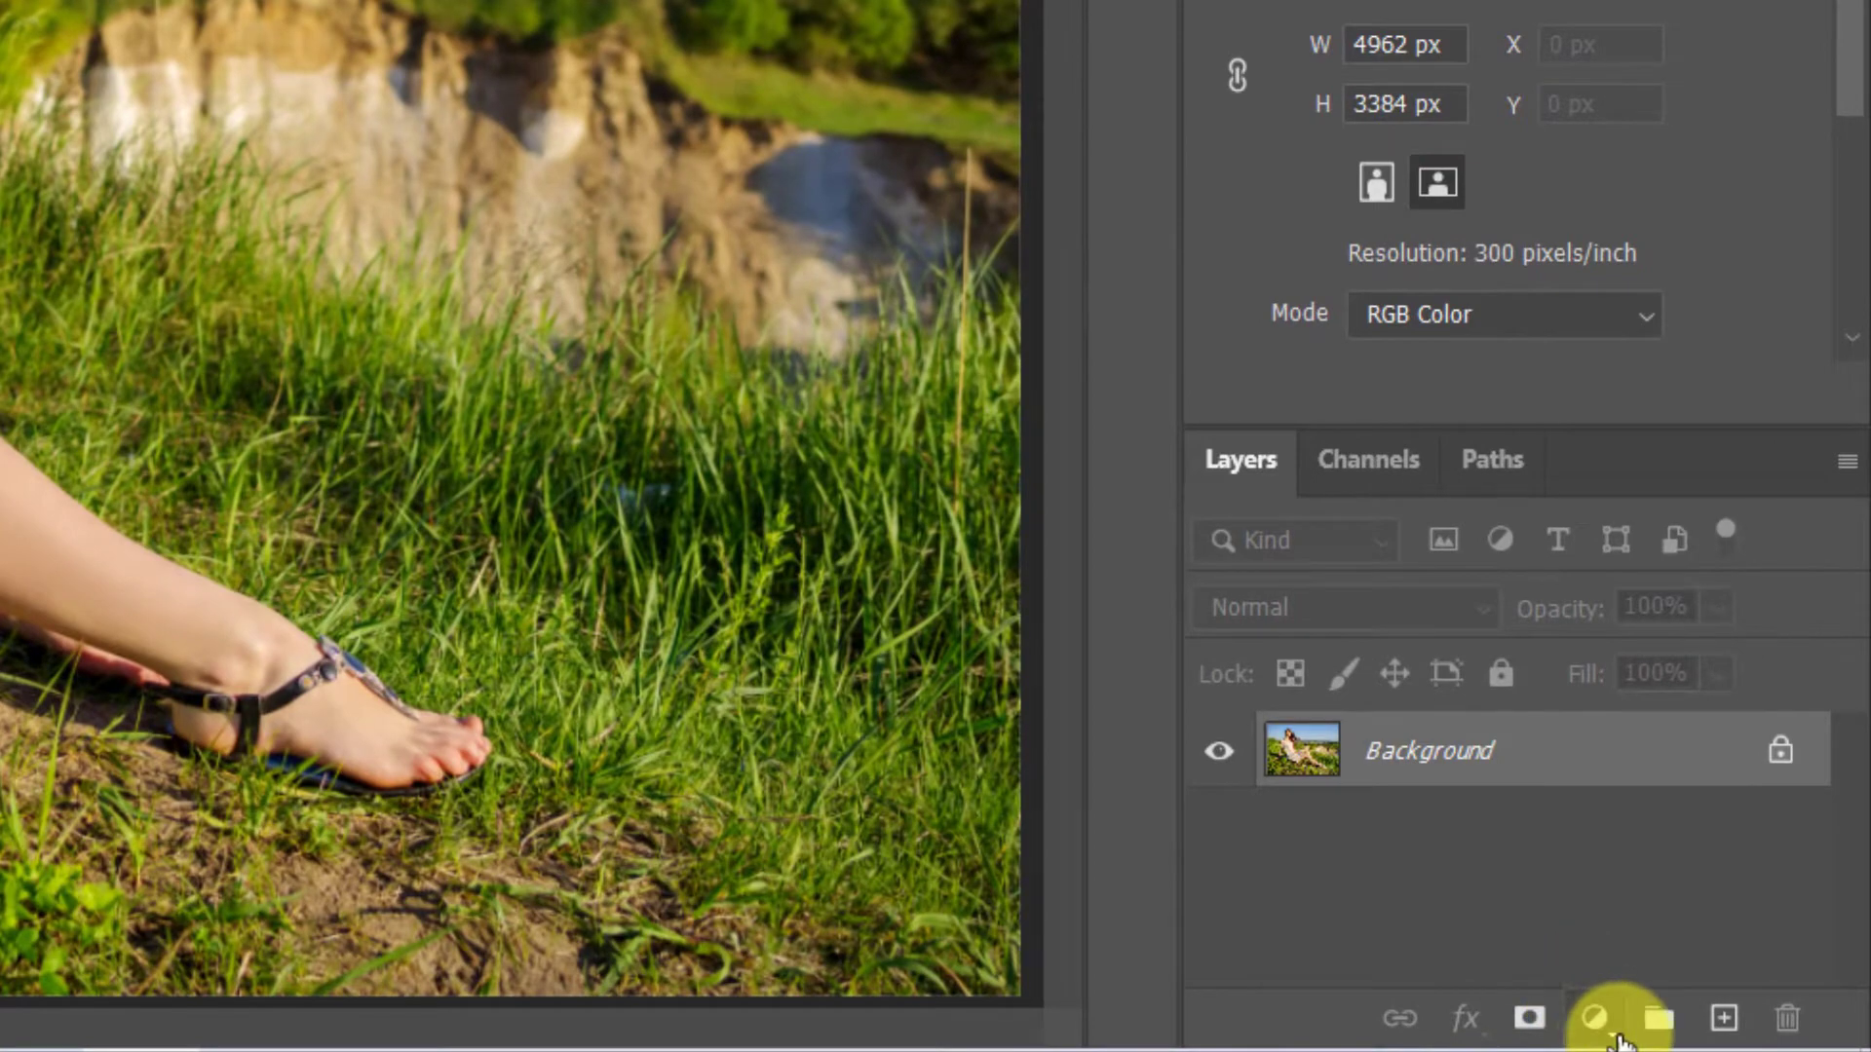
Step: Add a Solid Color fill layer in pale pink f8b5b5 over the photo
click(1633, 1022)
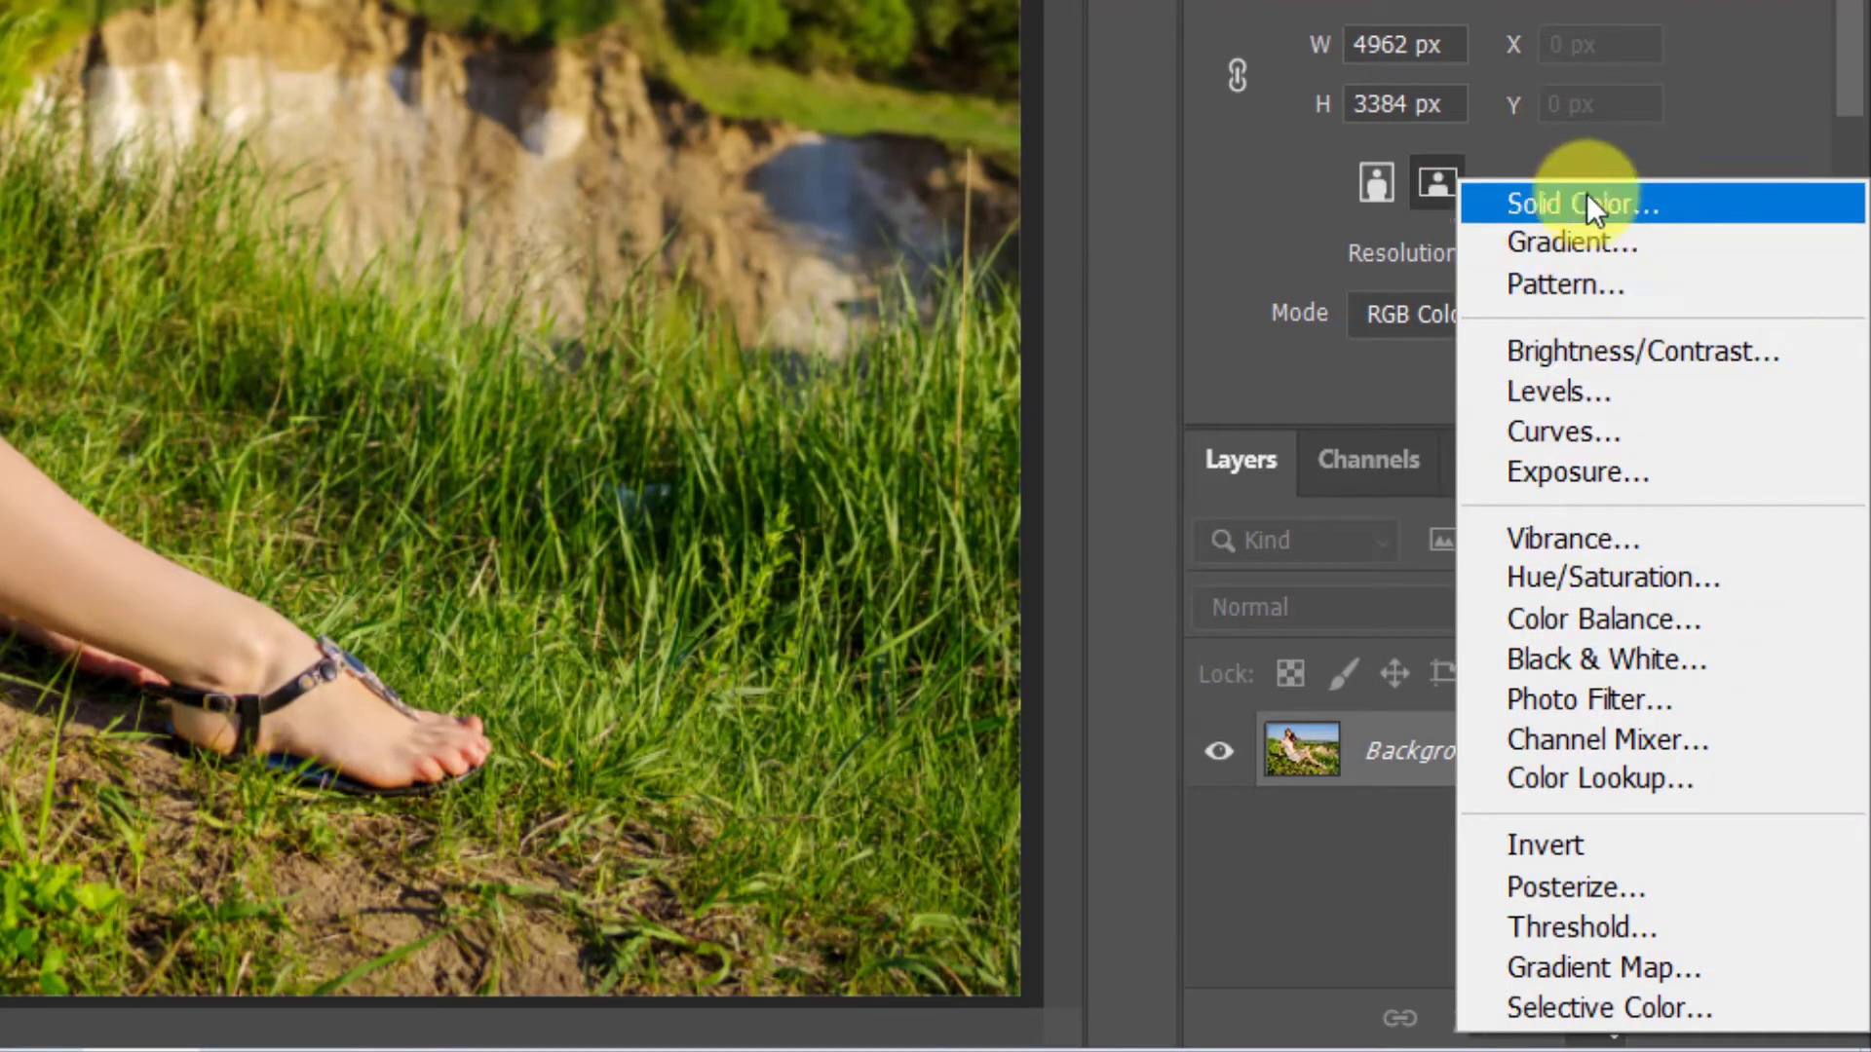
click(1588, 202)
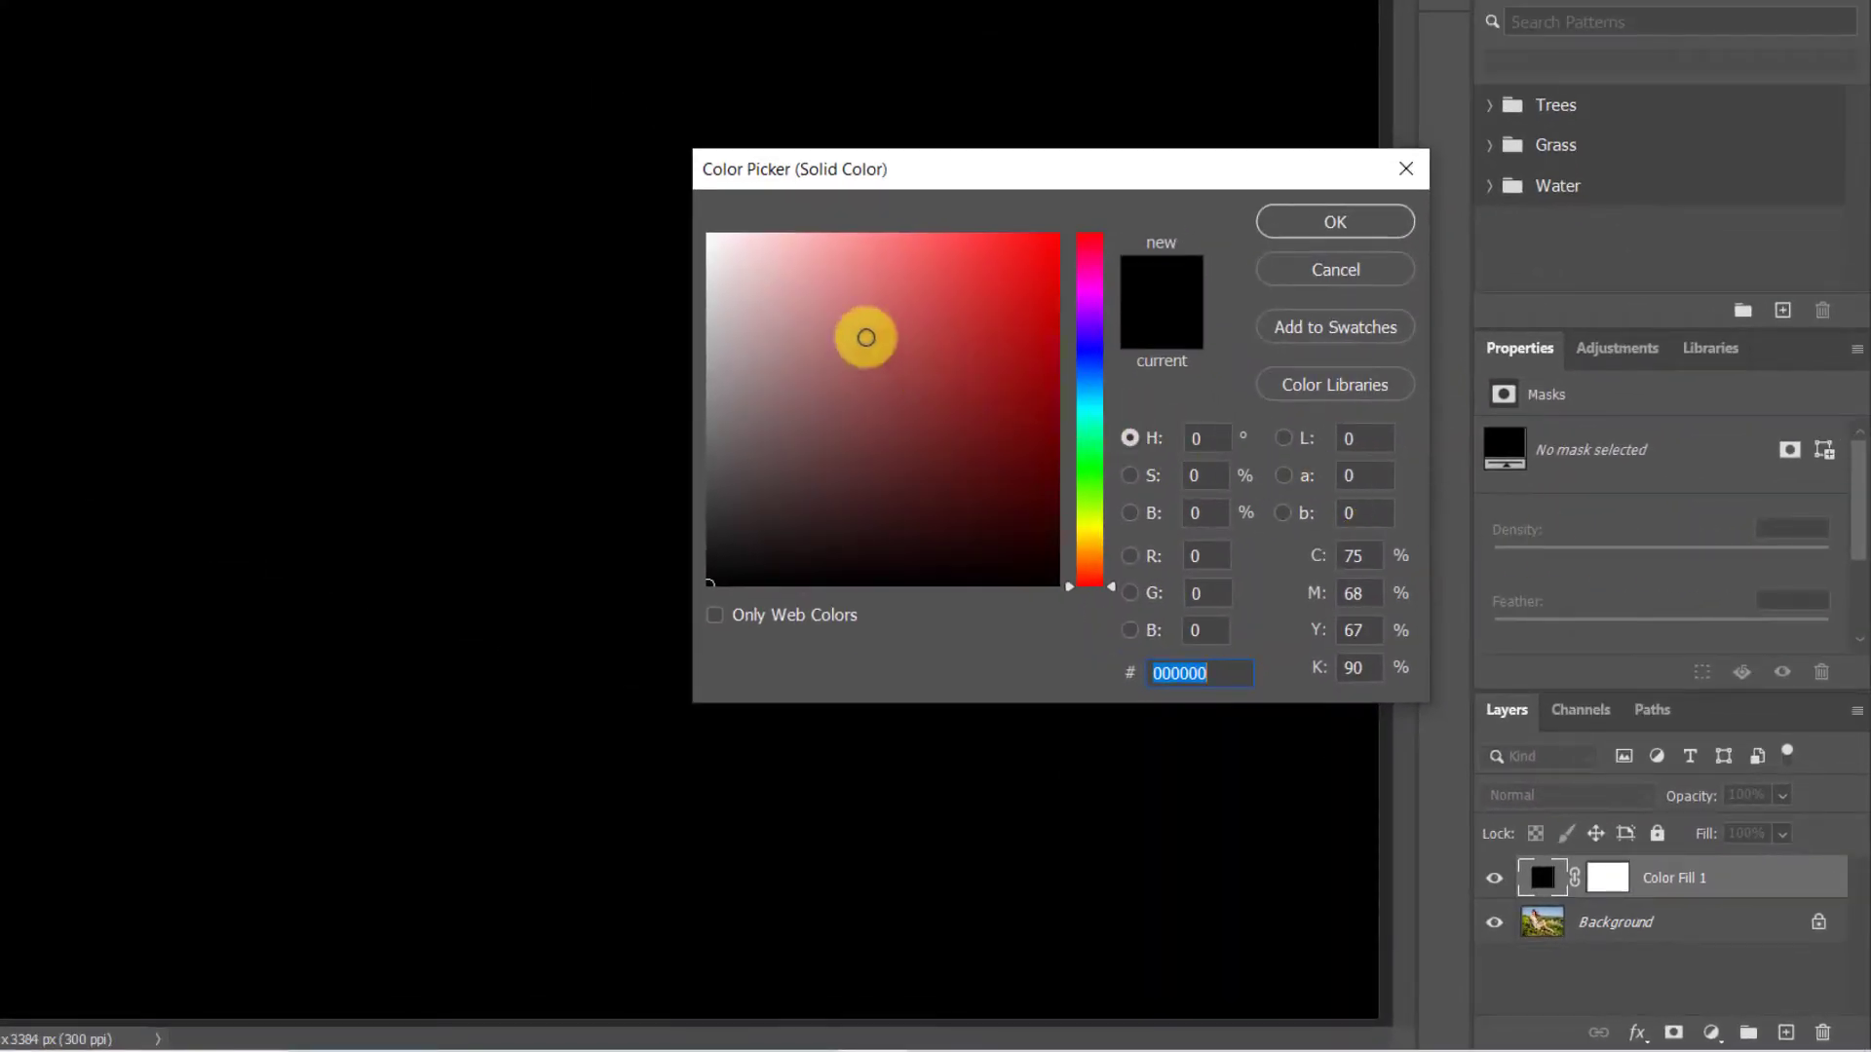
click(802, 243)
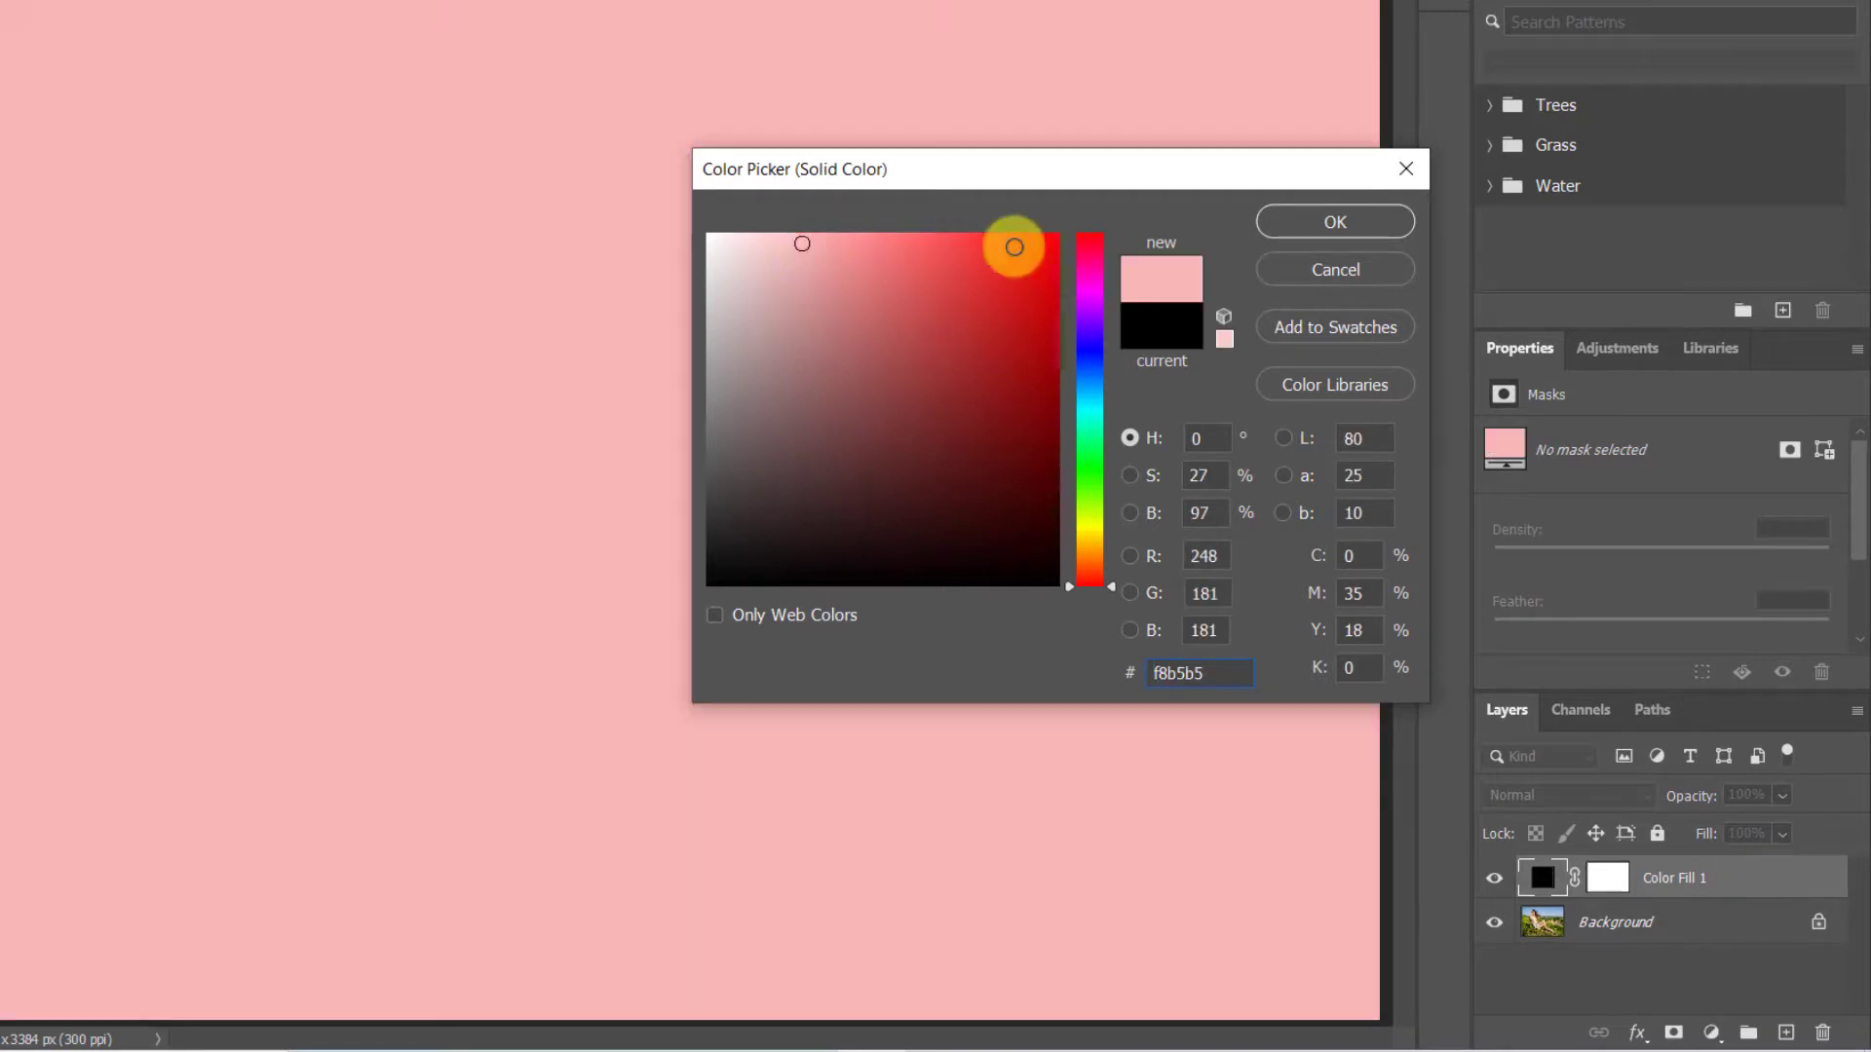
click(1280, 223)
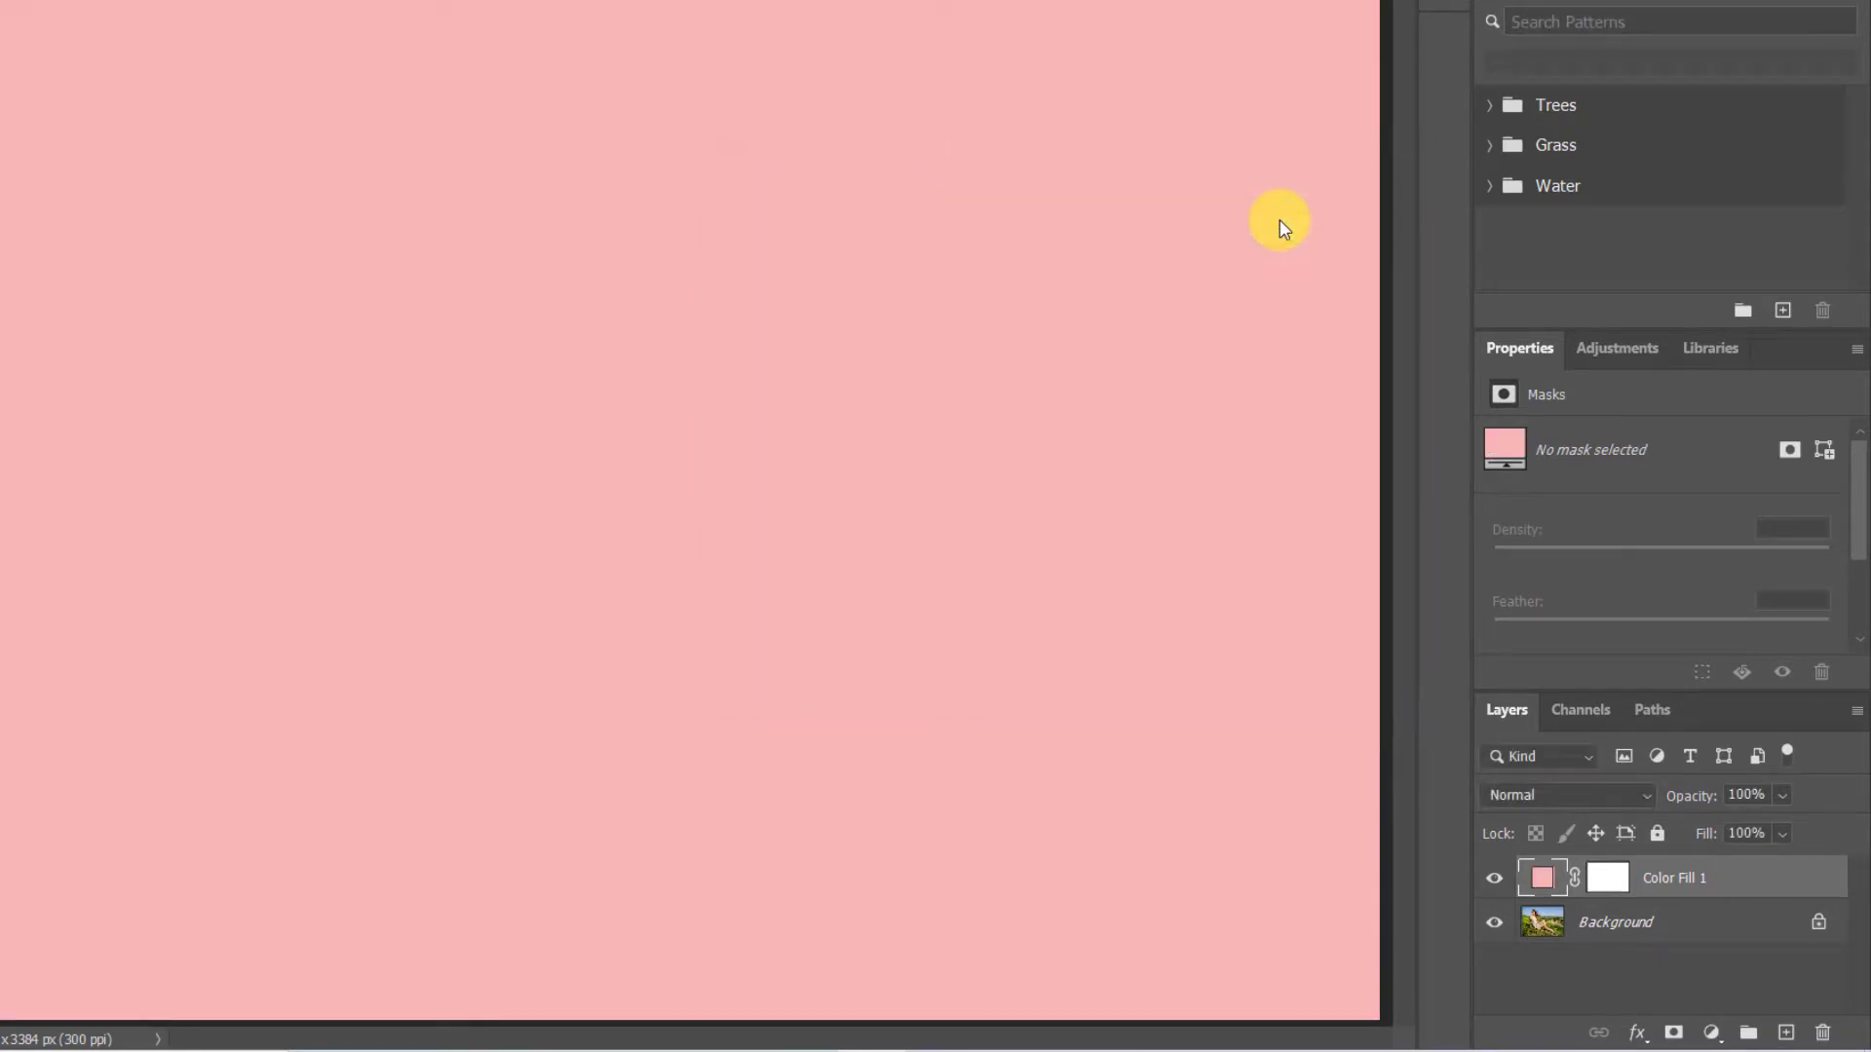
click(23, 407)
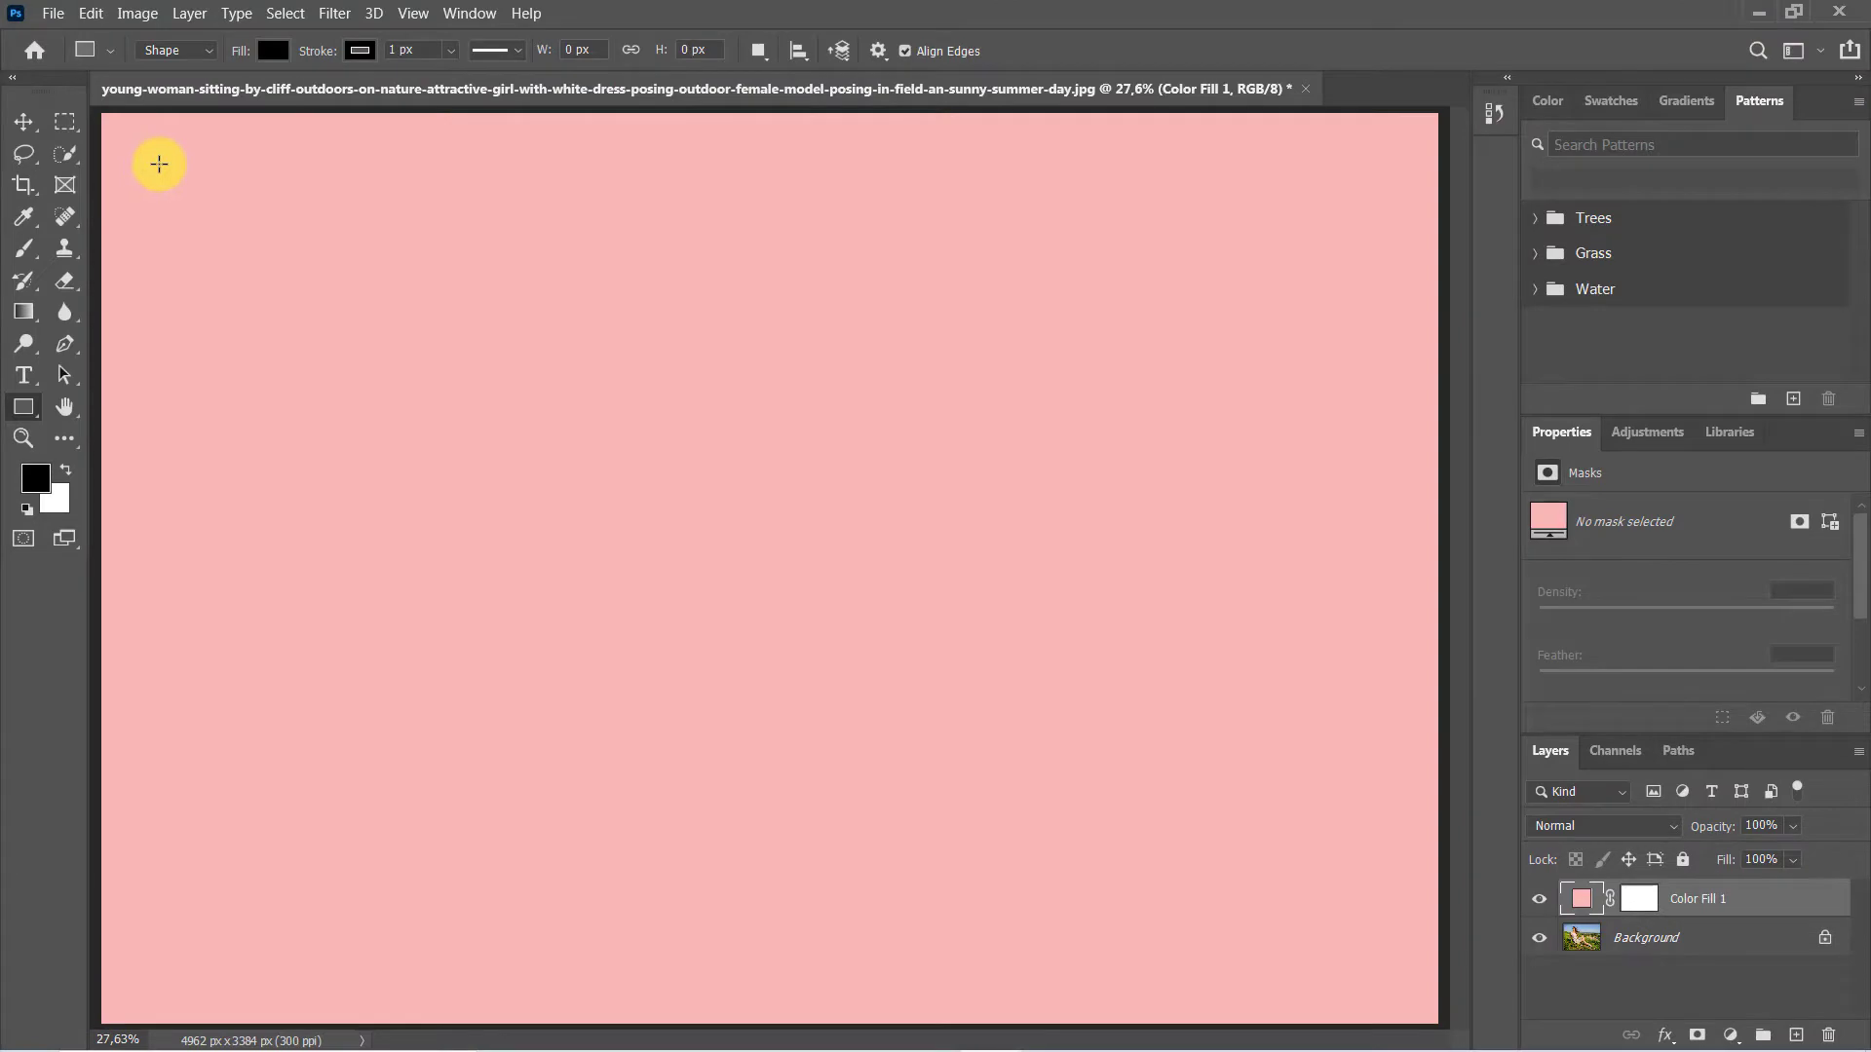
Step: Draw a tall left-side rectangle with 3% fill opacity and Shallow knockout to reveal the photo
drag(153, 162, 343, 971)
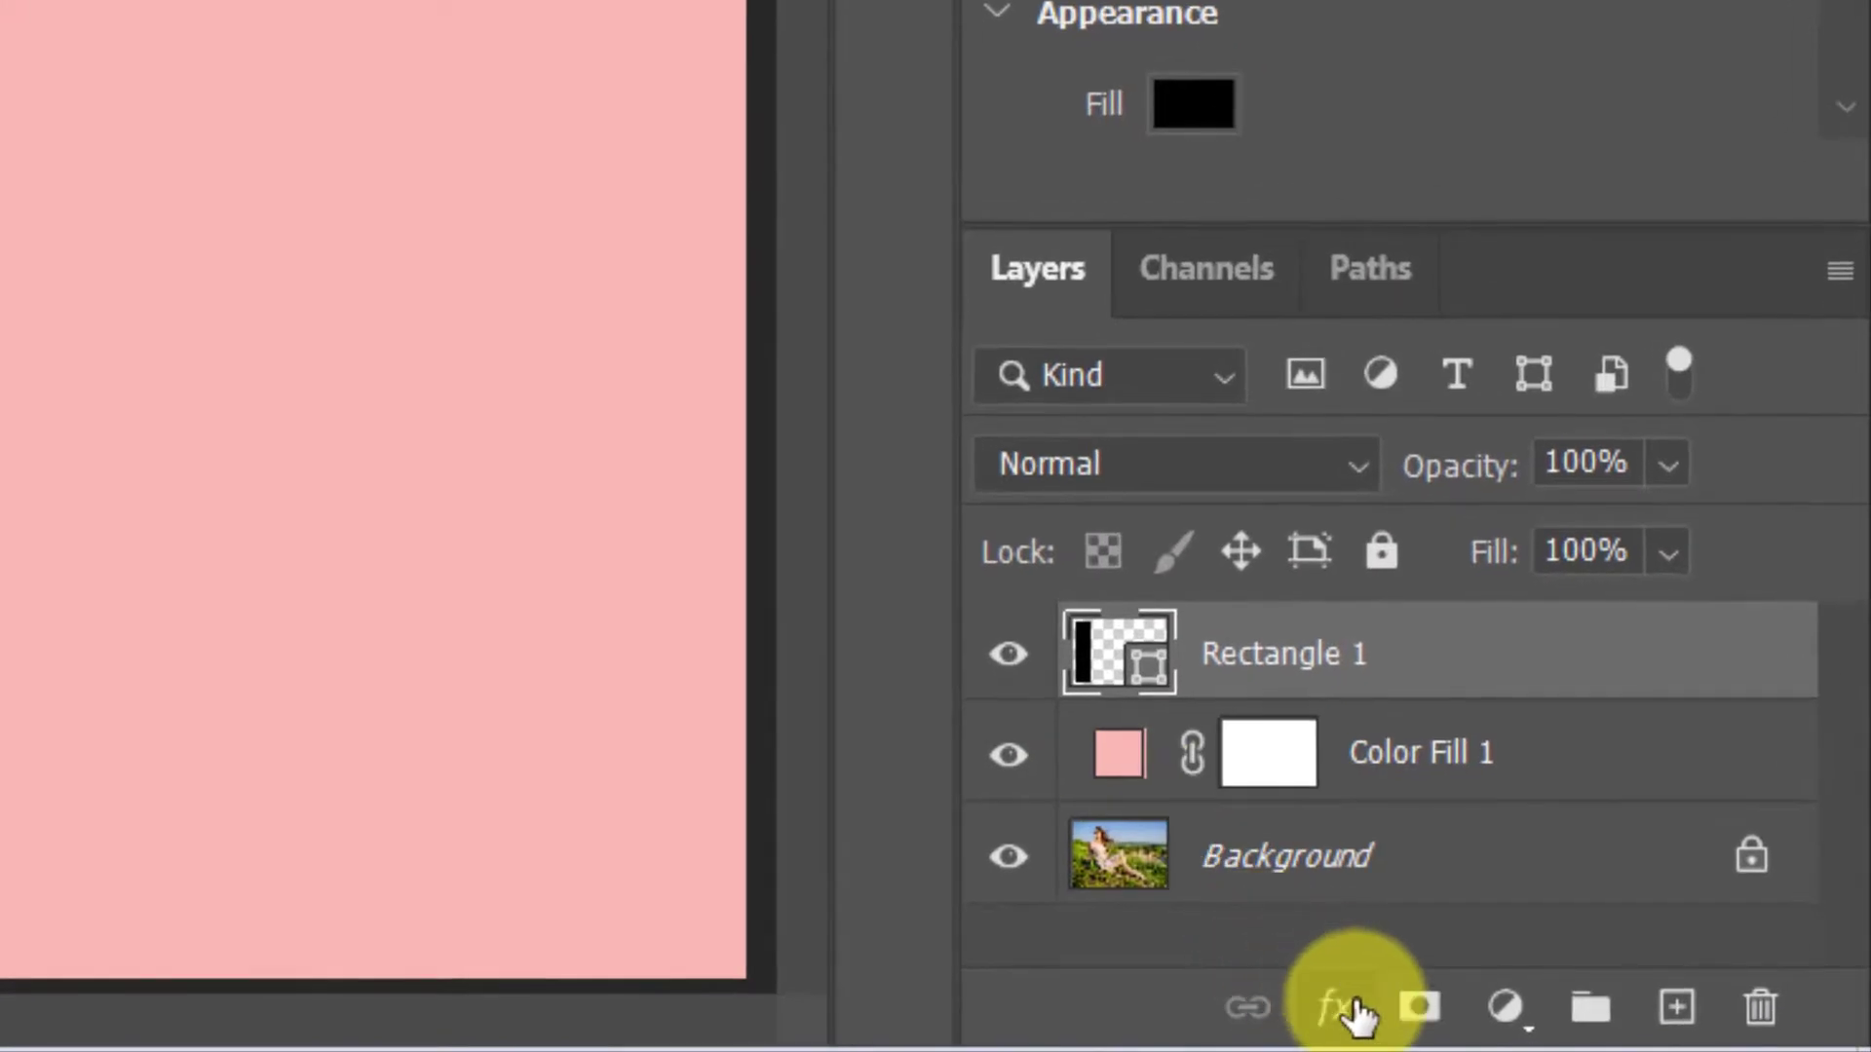
click(1353, 1009)
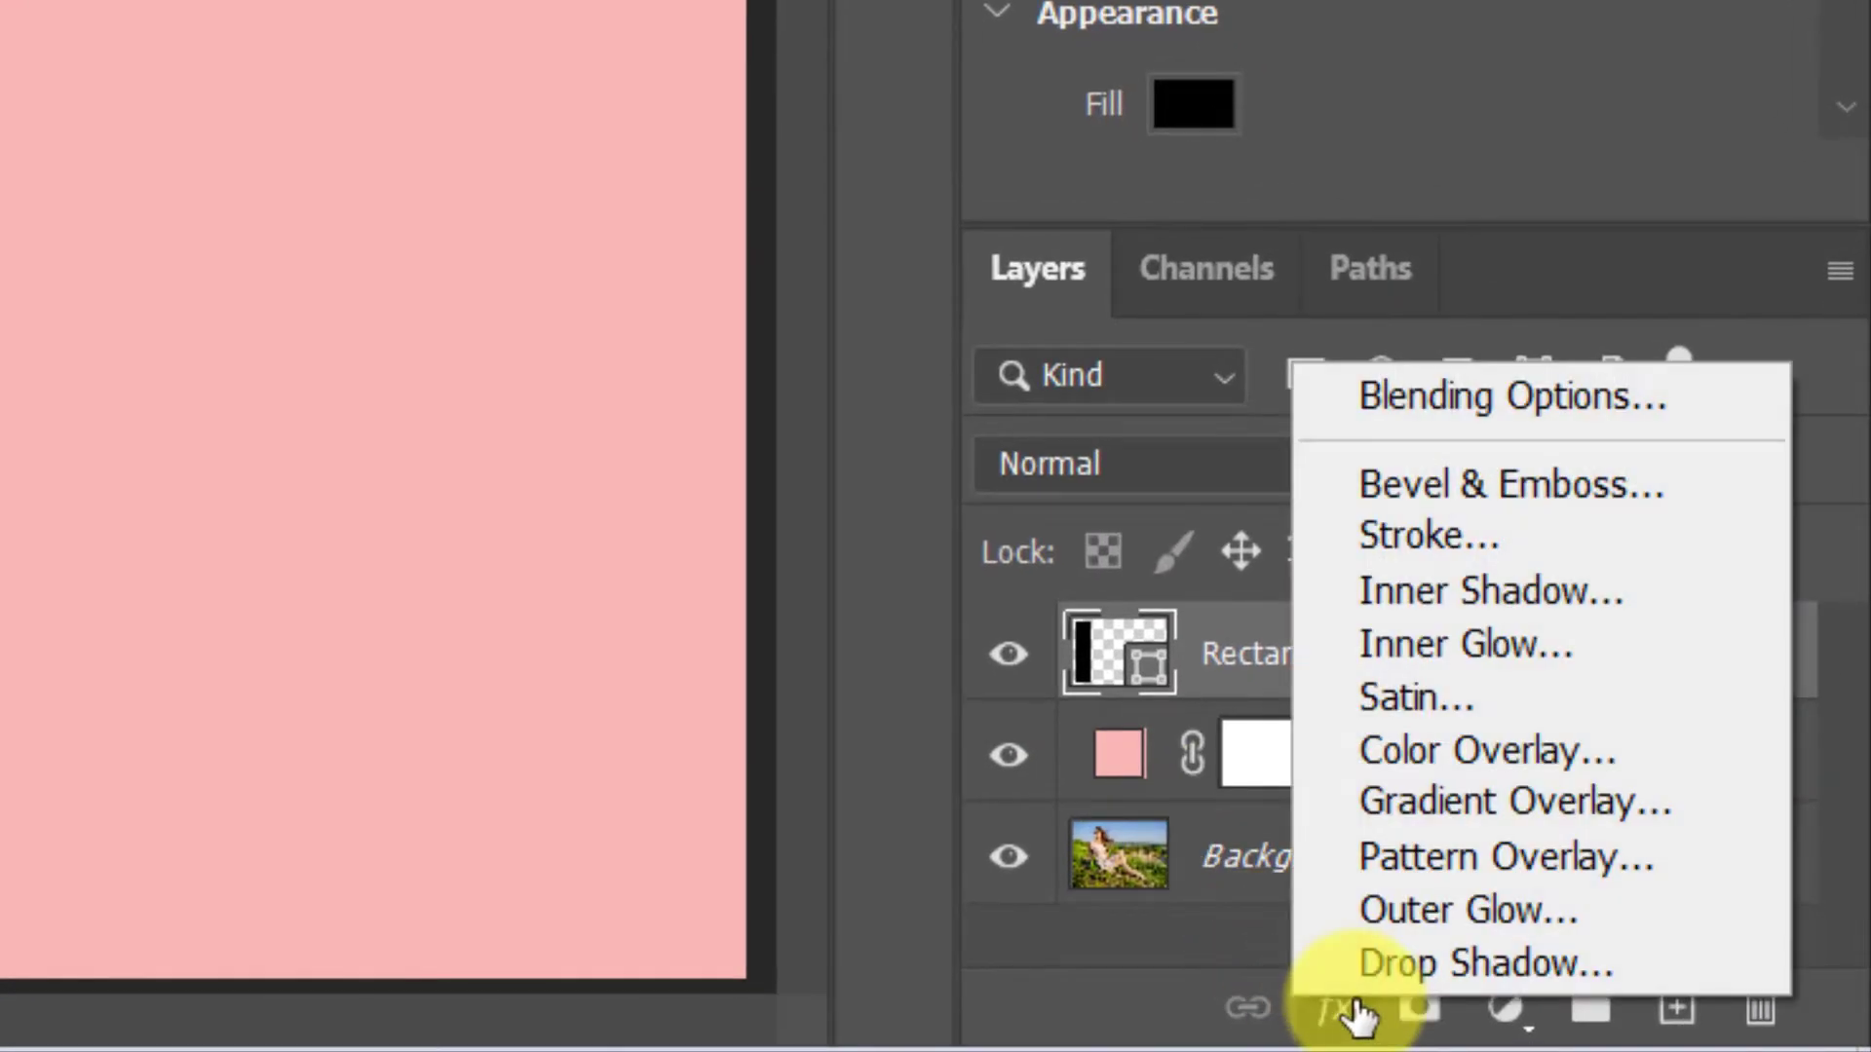
click(1405, 400)
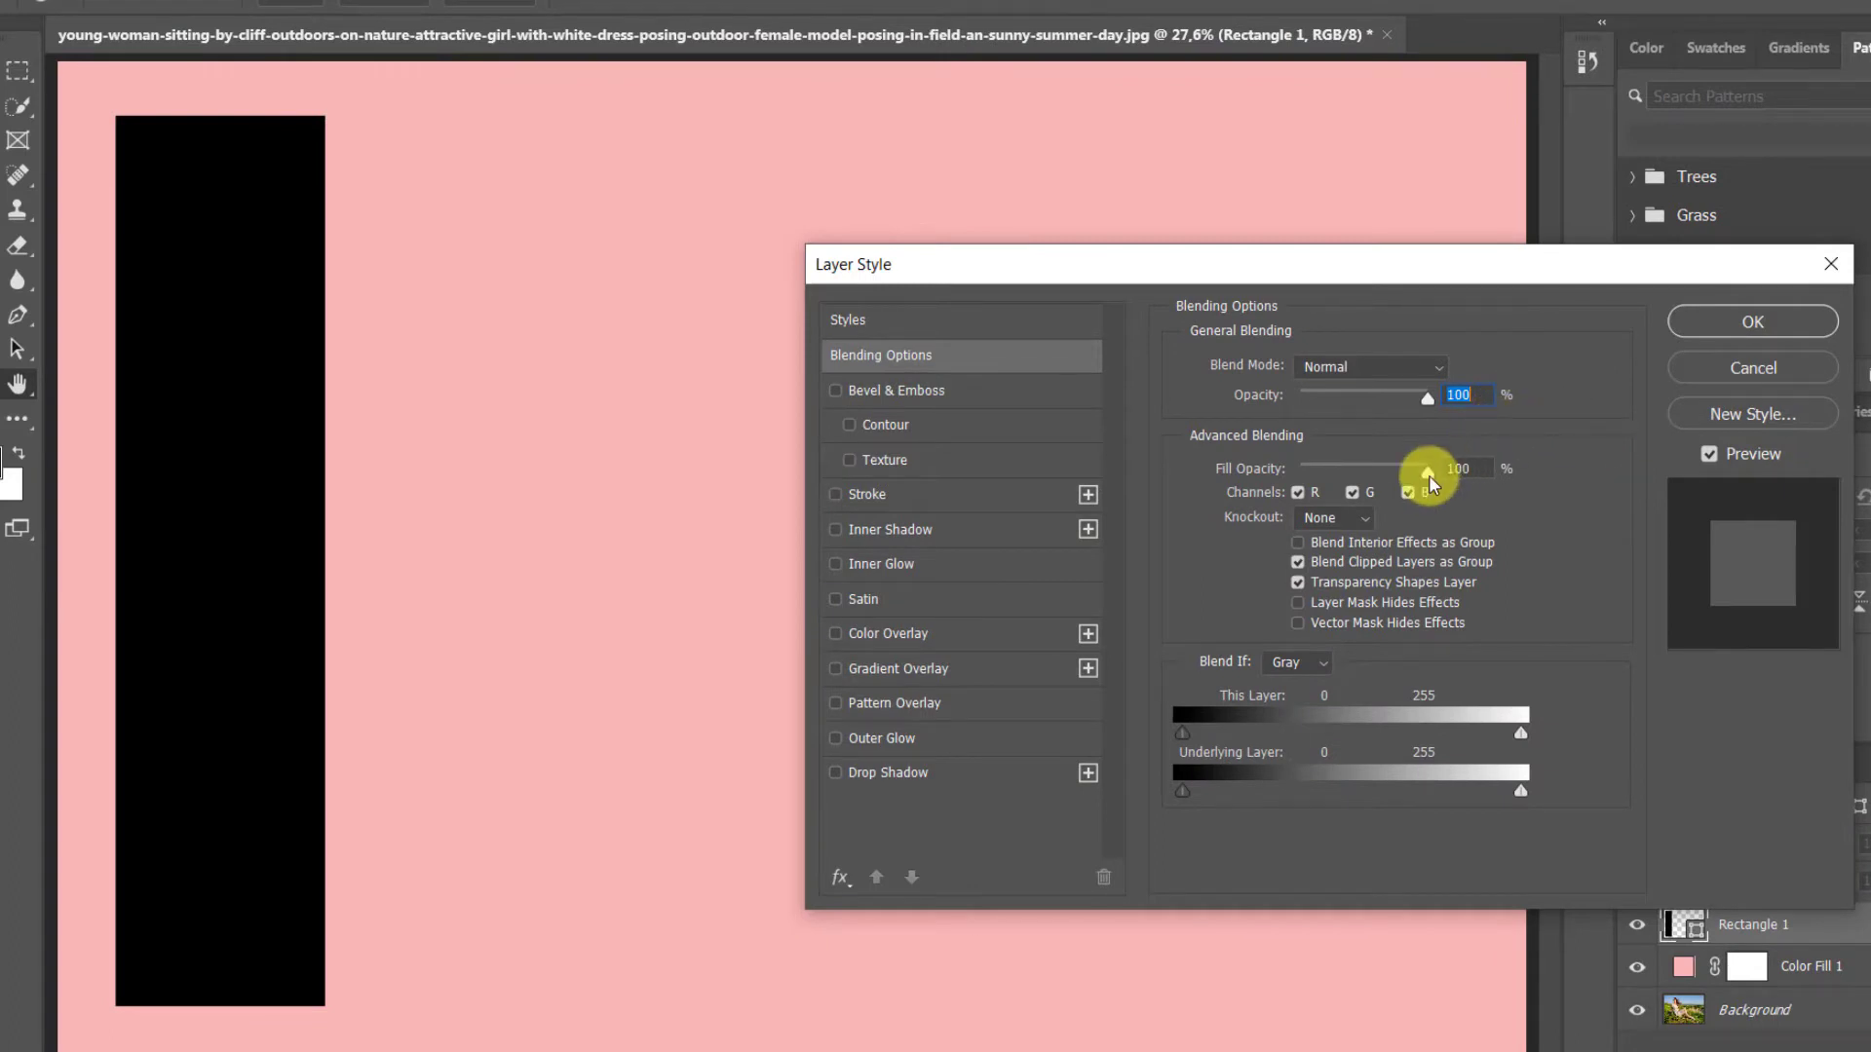
drag(1428, 475, 1304, 475)
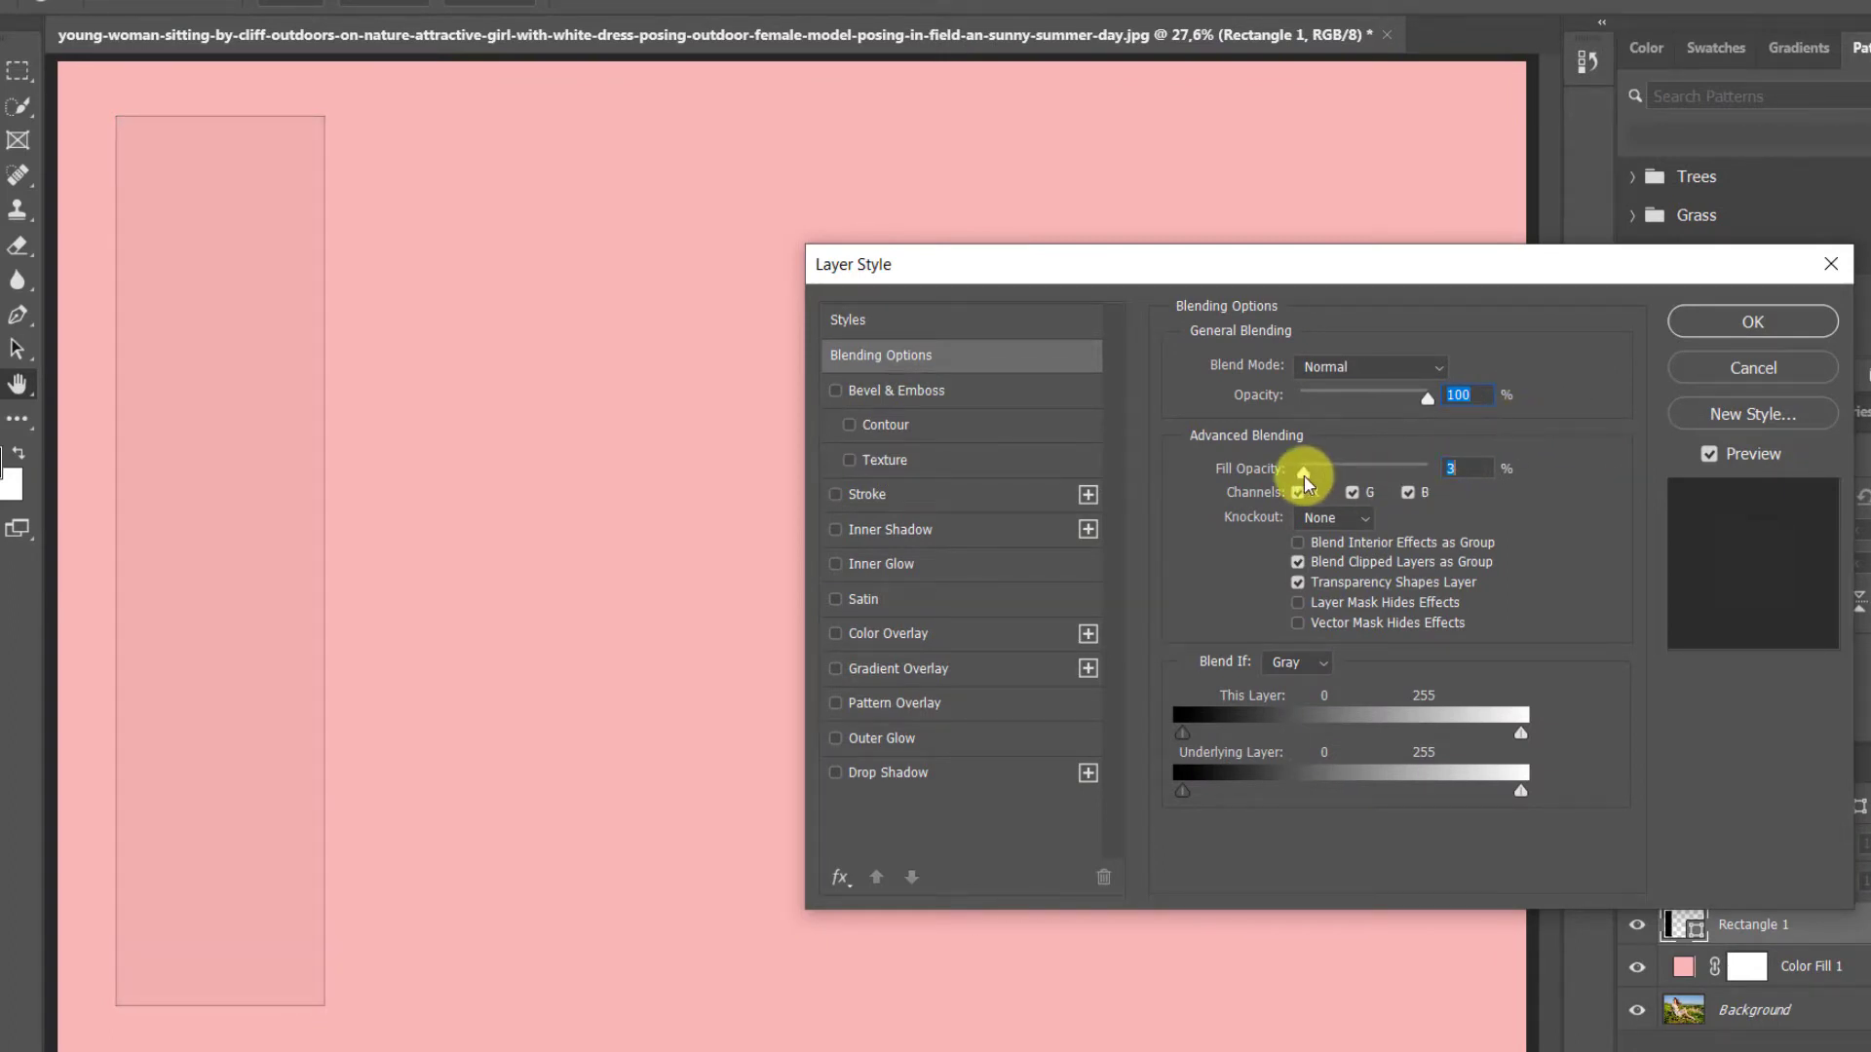
click(1366, 516)
click(1354, 559)
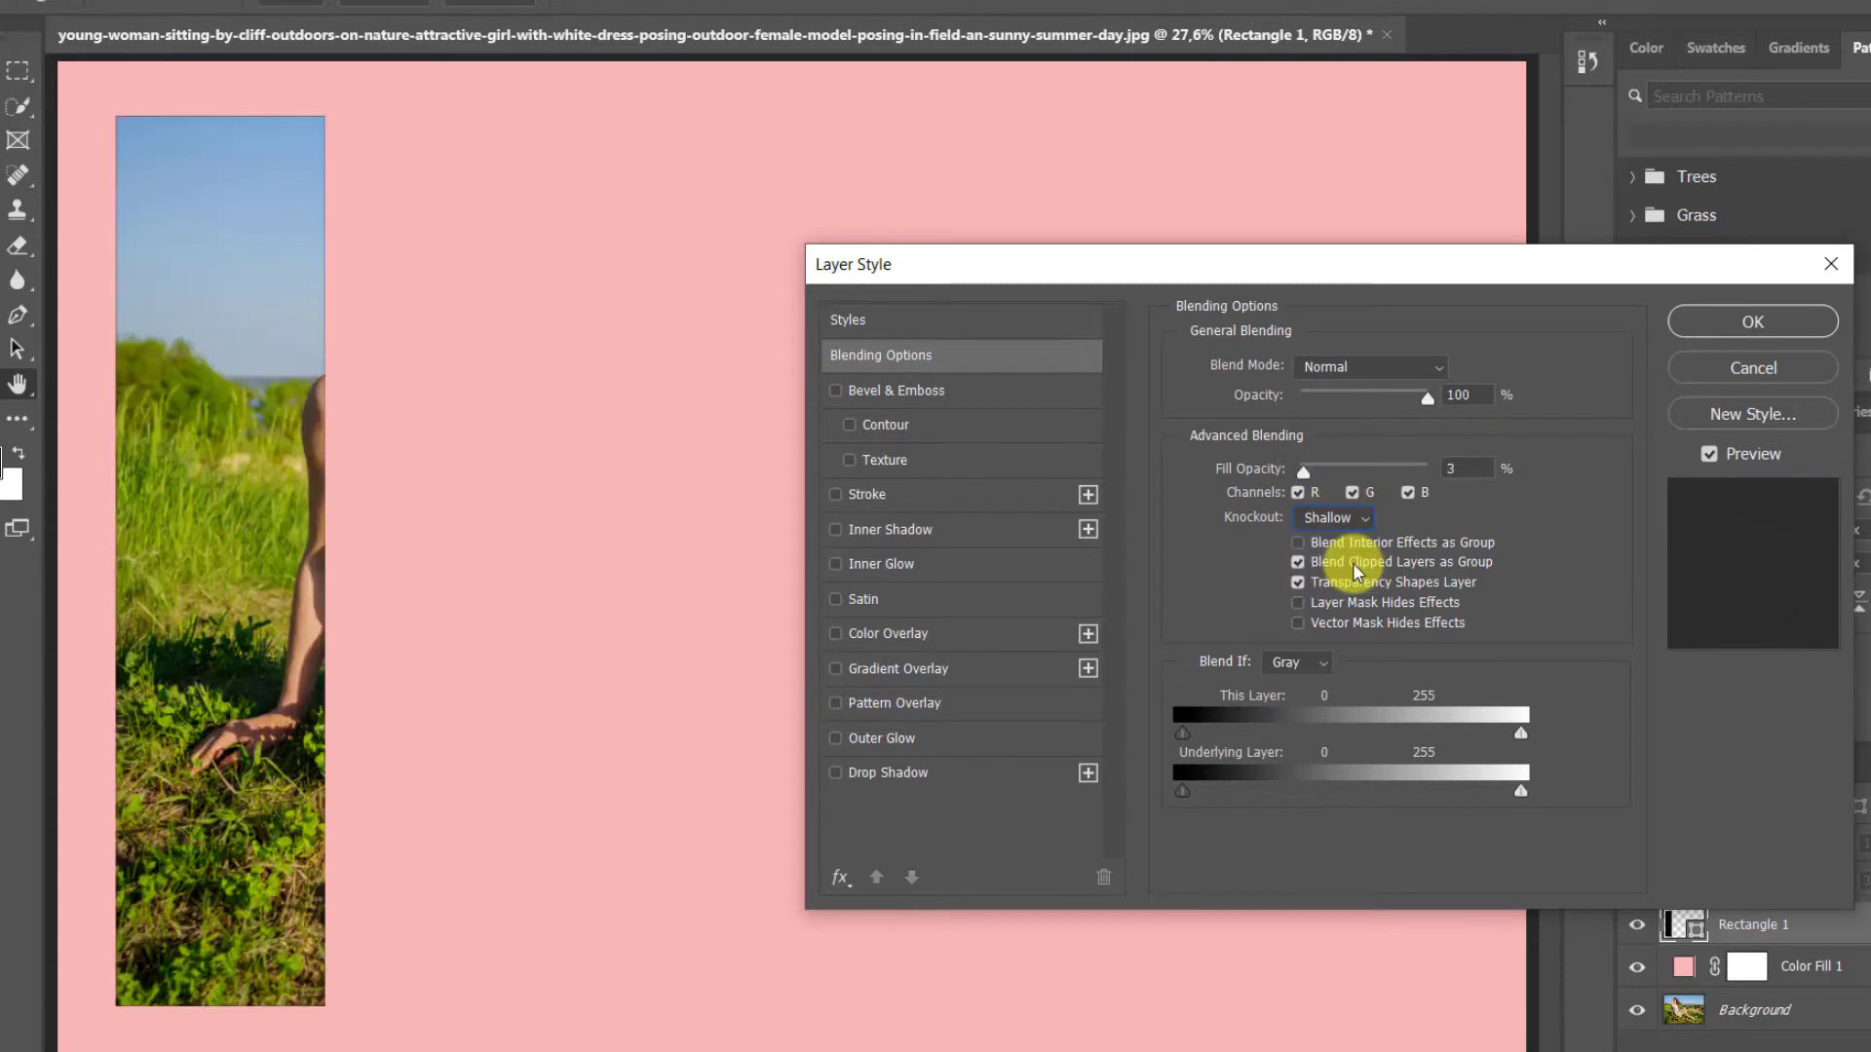
Step: Give the strip a 15 px white inside stroke
click(836, 494)
click(865, 493)
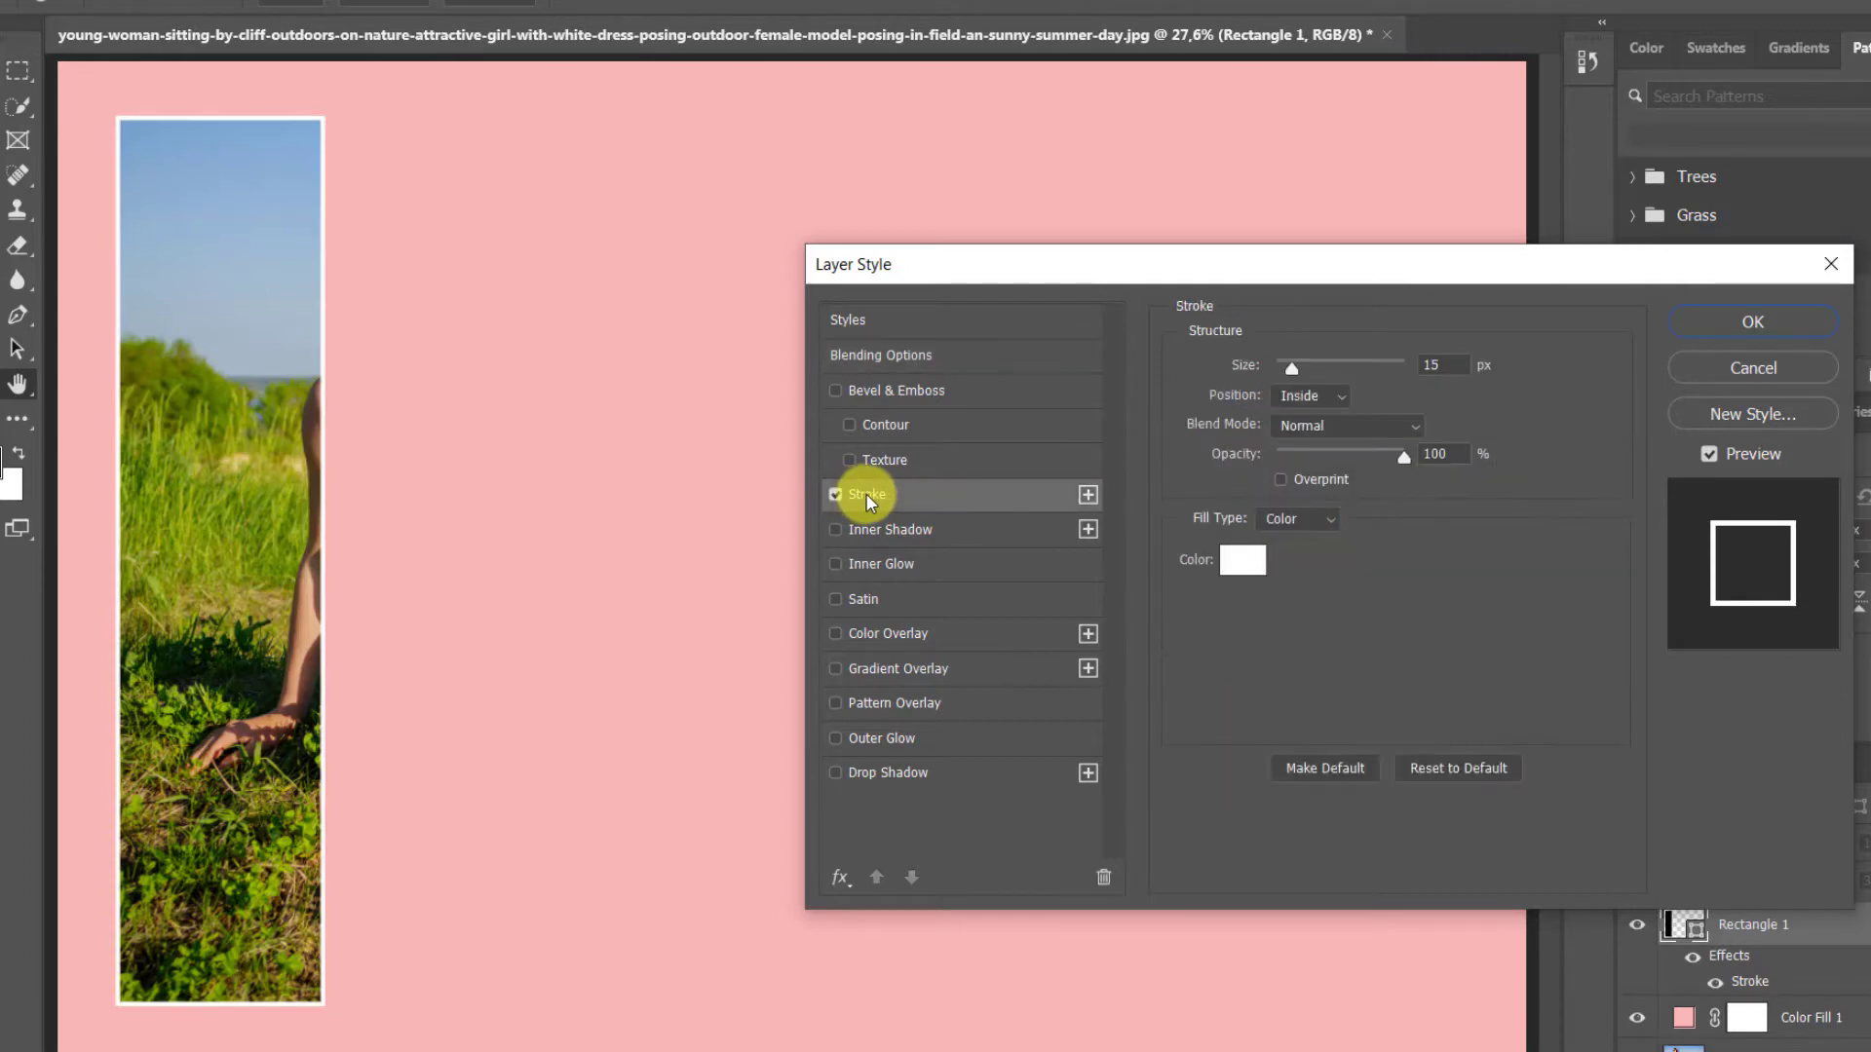
click(1444, 367)
Step: Add a drop shadow angled at -25° and apply both layer styles
click(928, 771)
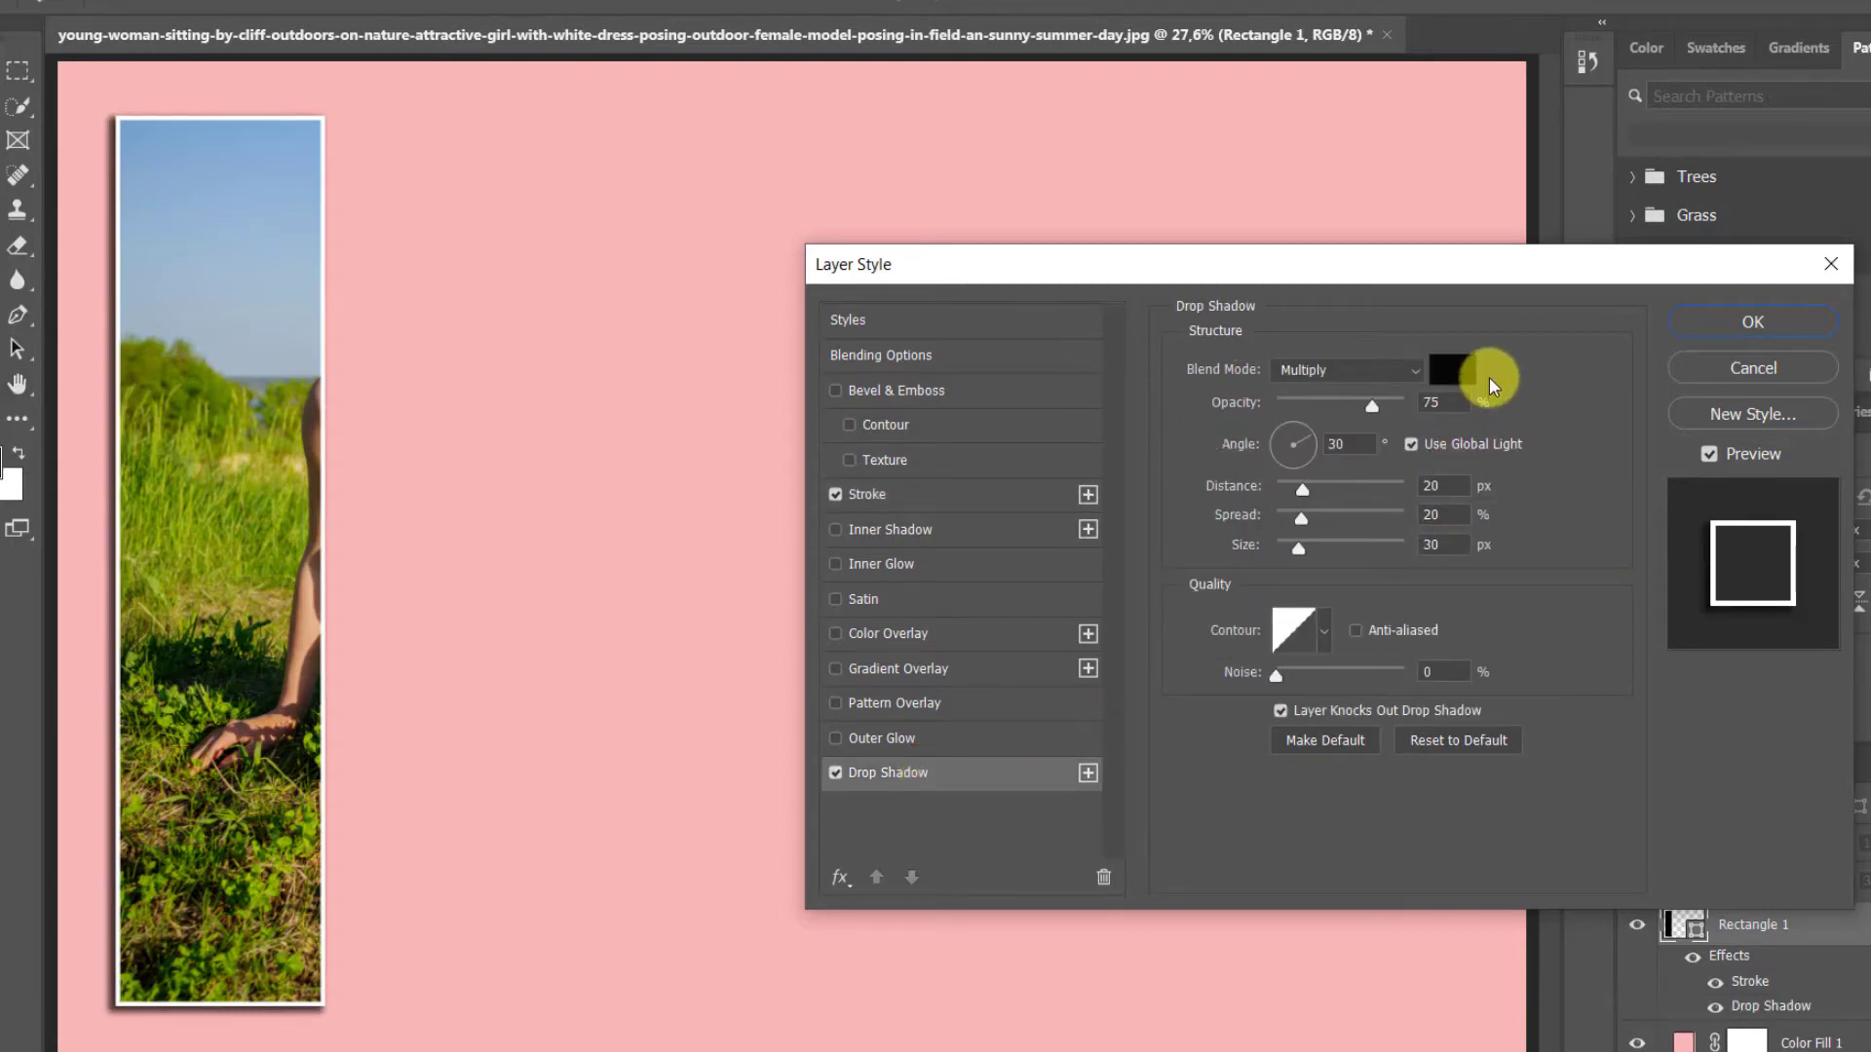
click(1448, 371)
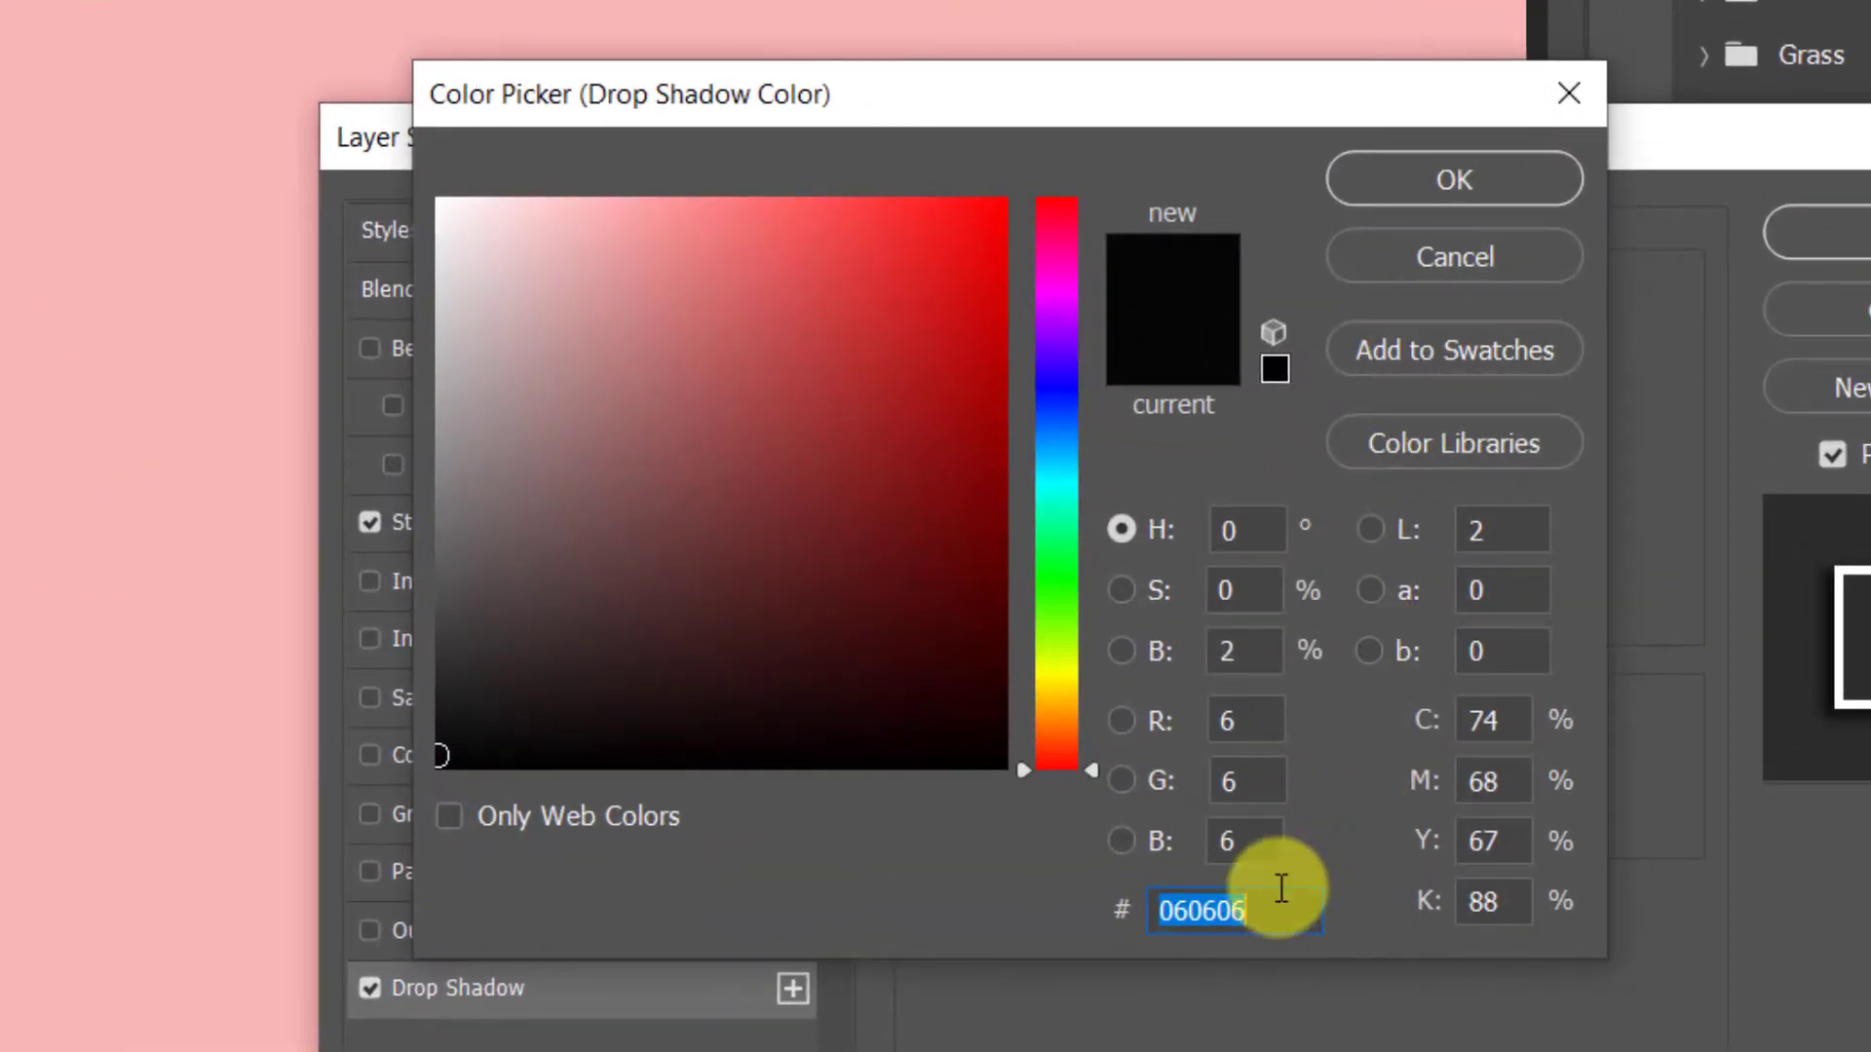
click(1374, 179)
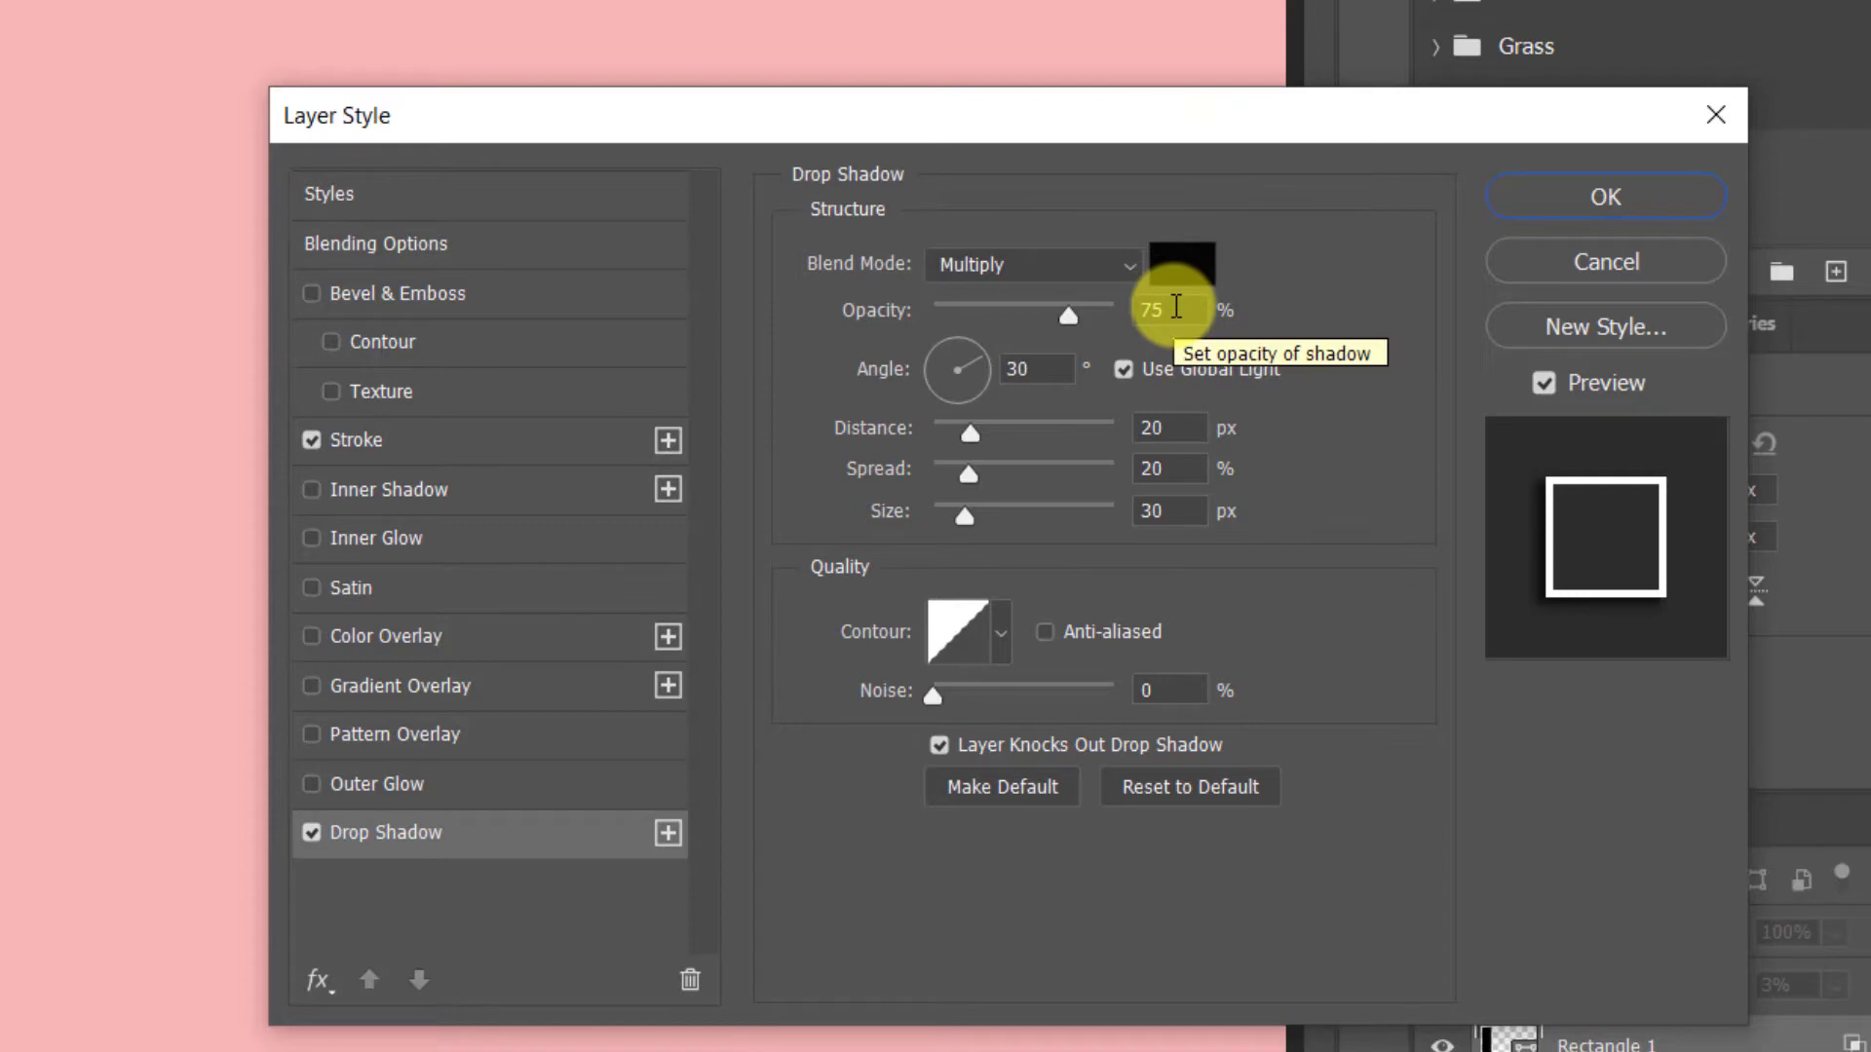
click(1020, 375)
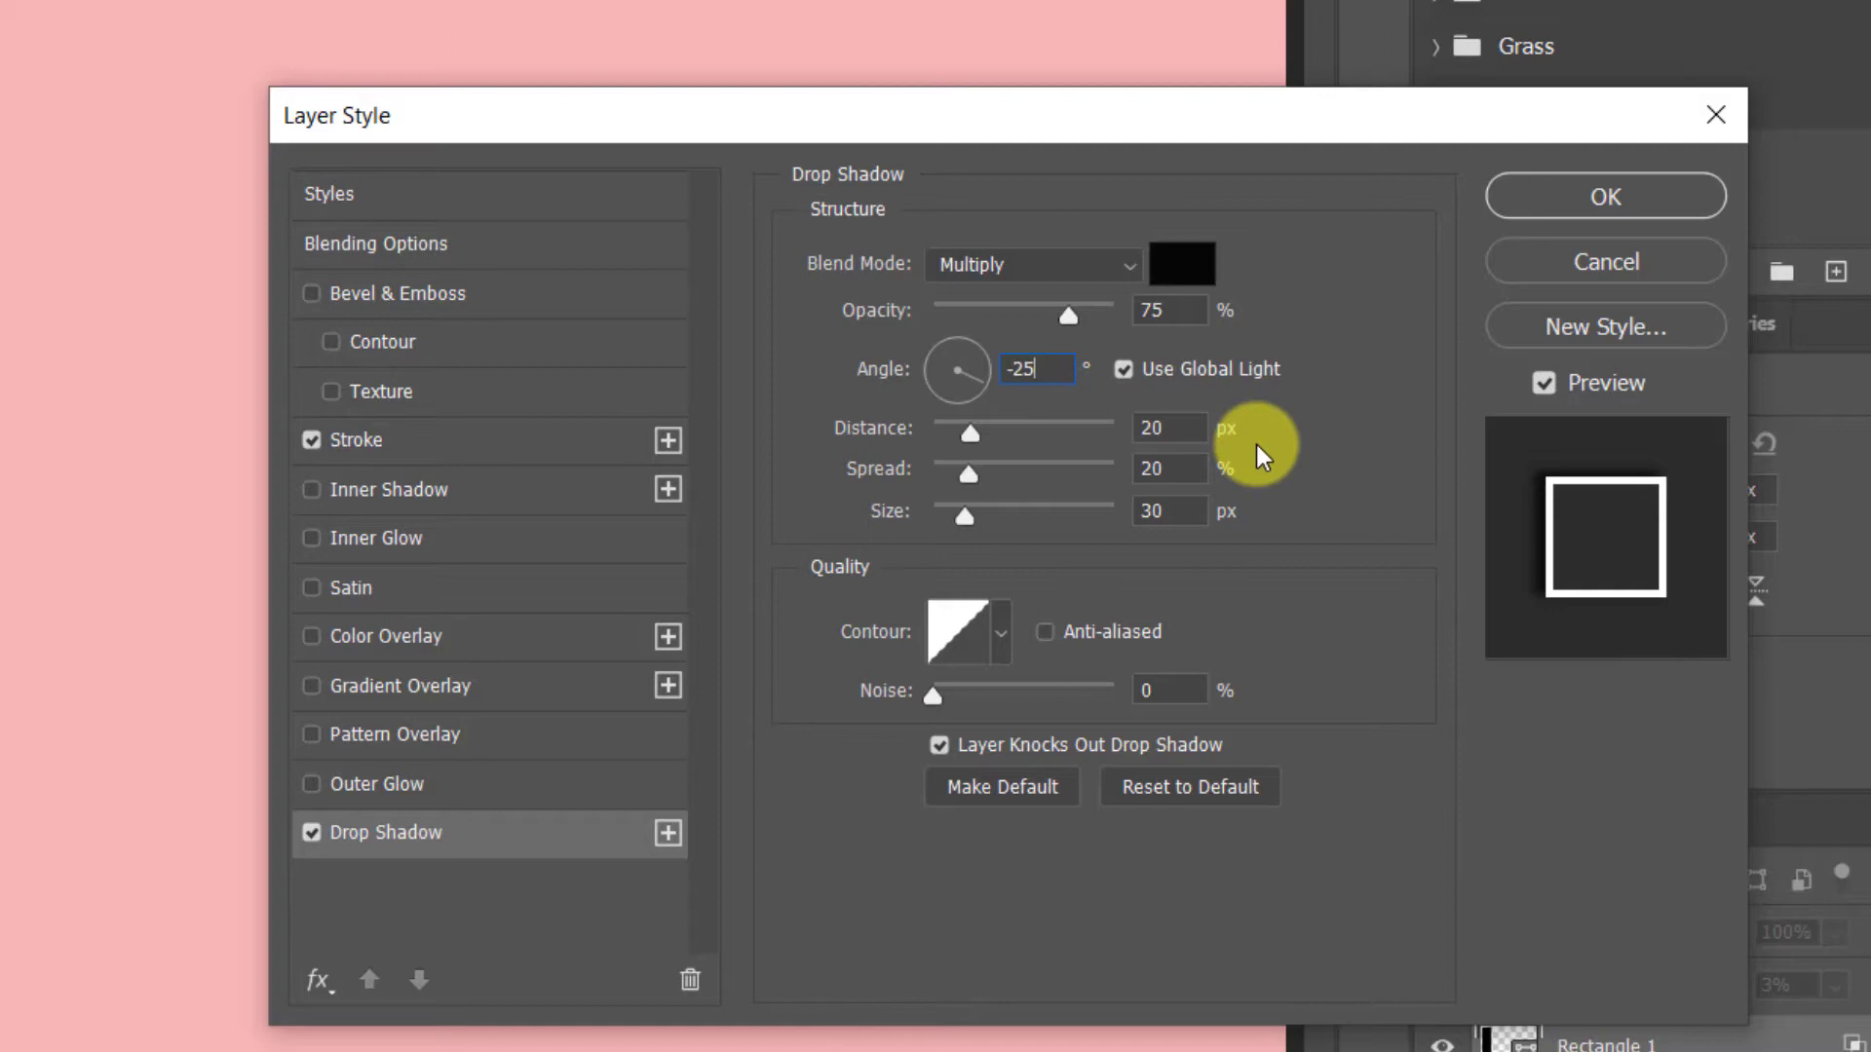
click(1528, 203)
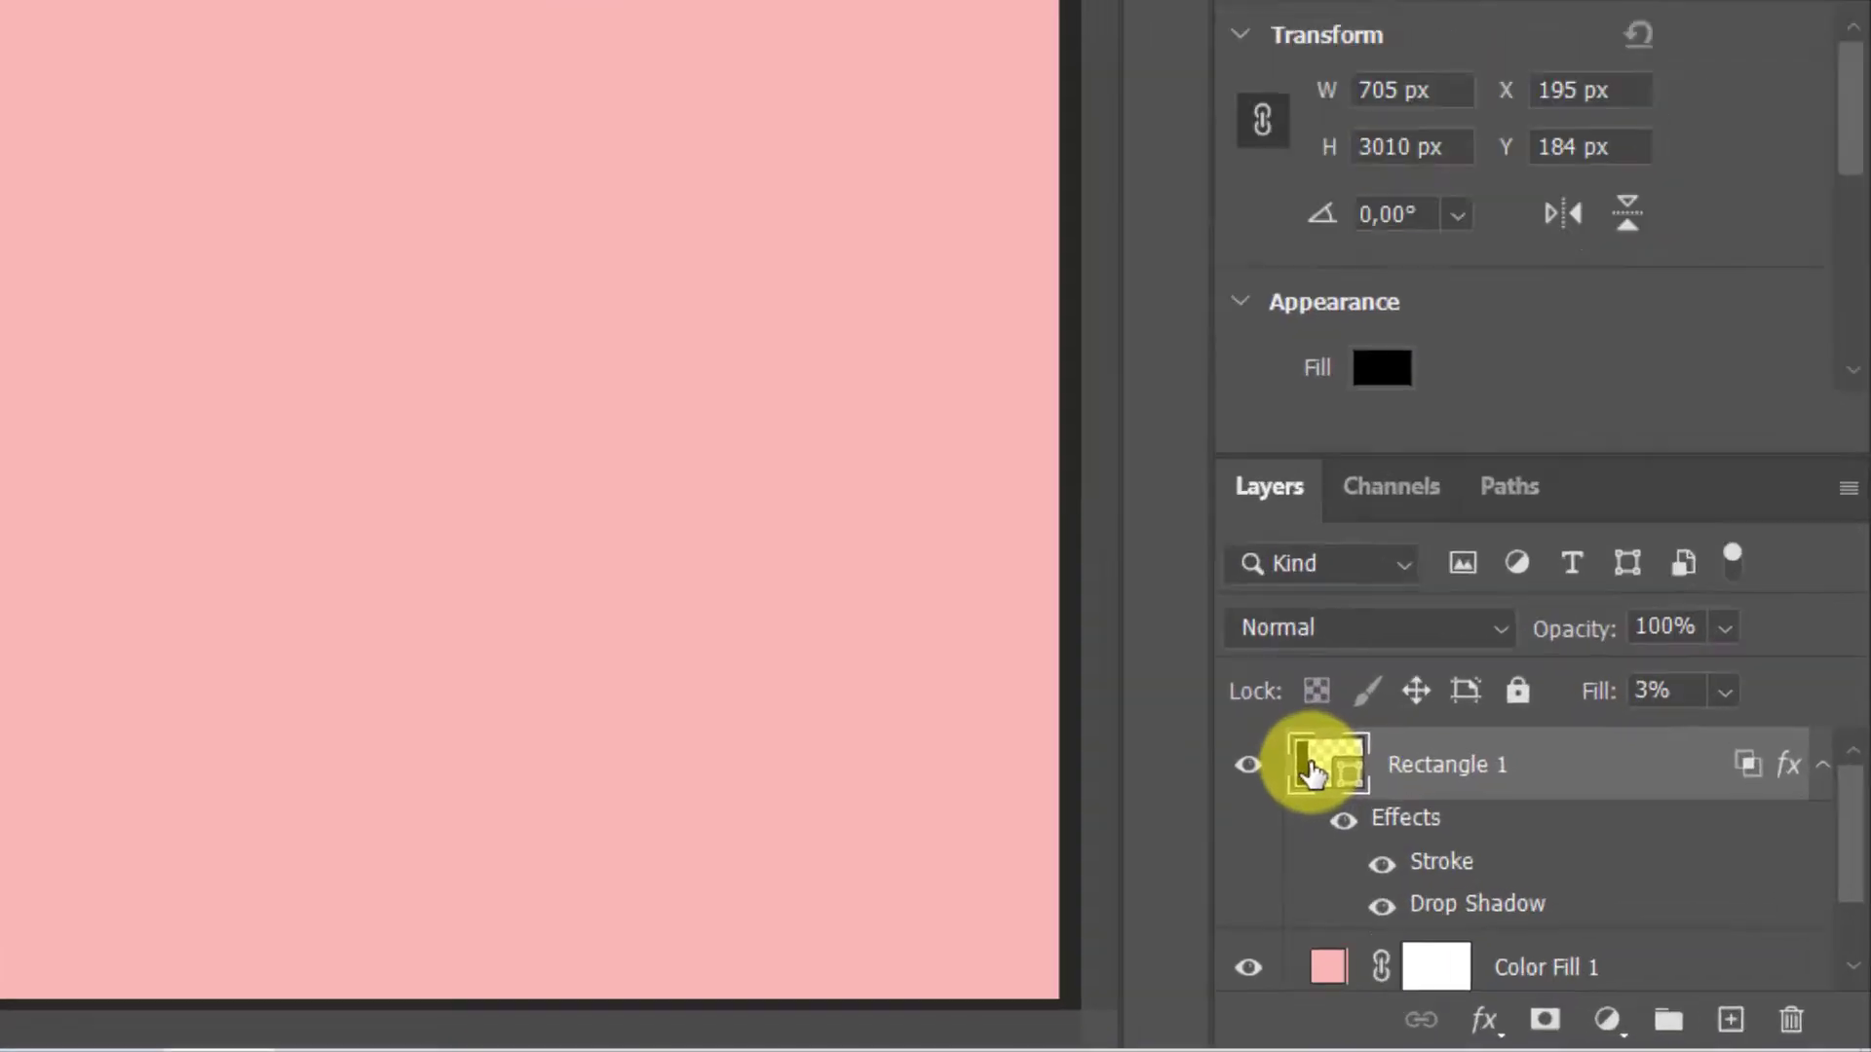
Step: Duplicate the strip layer and move the copy just right of the first strip
drag(1579, 898, 1795, 1025)
drag(1617, 960, 1620, 999)
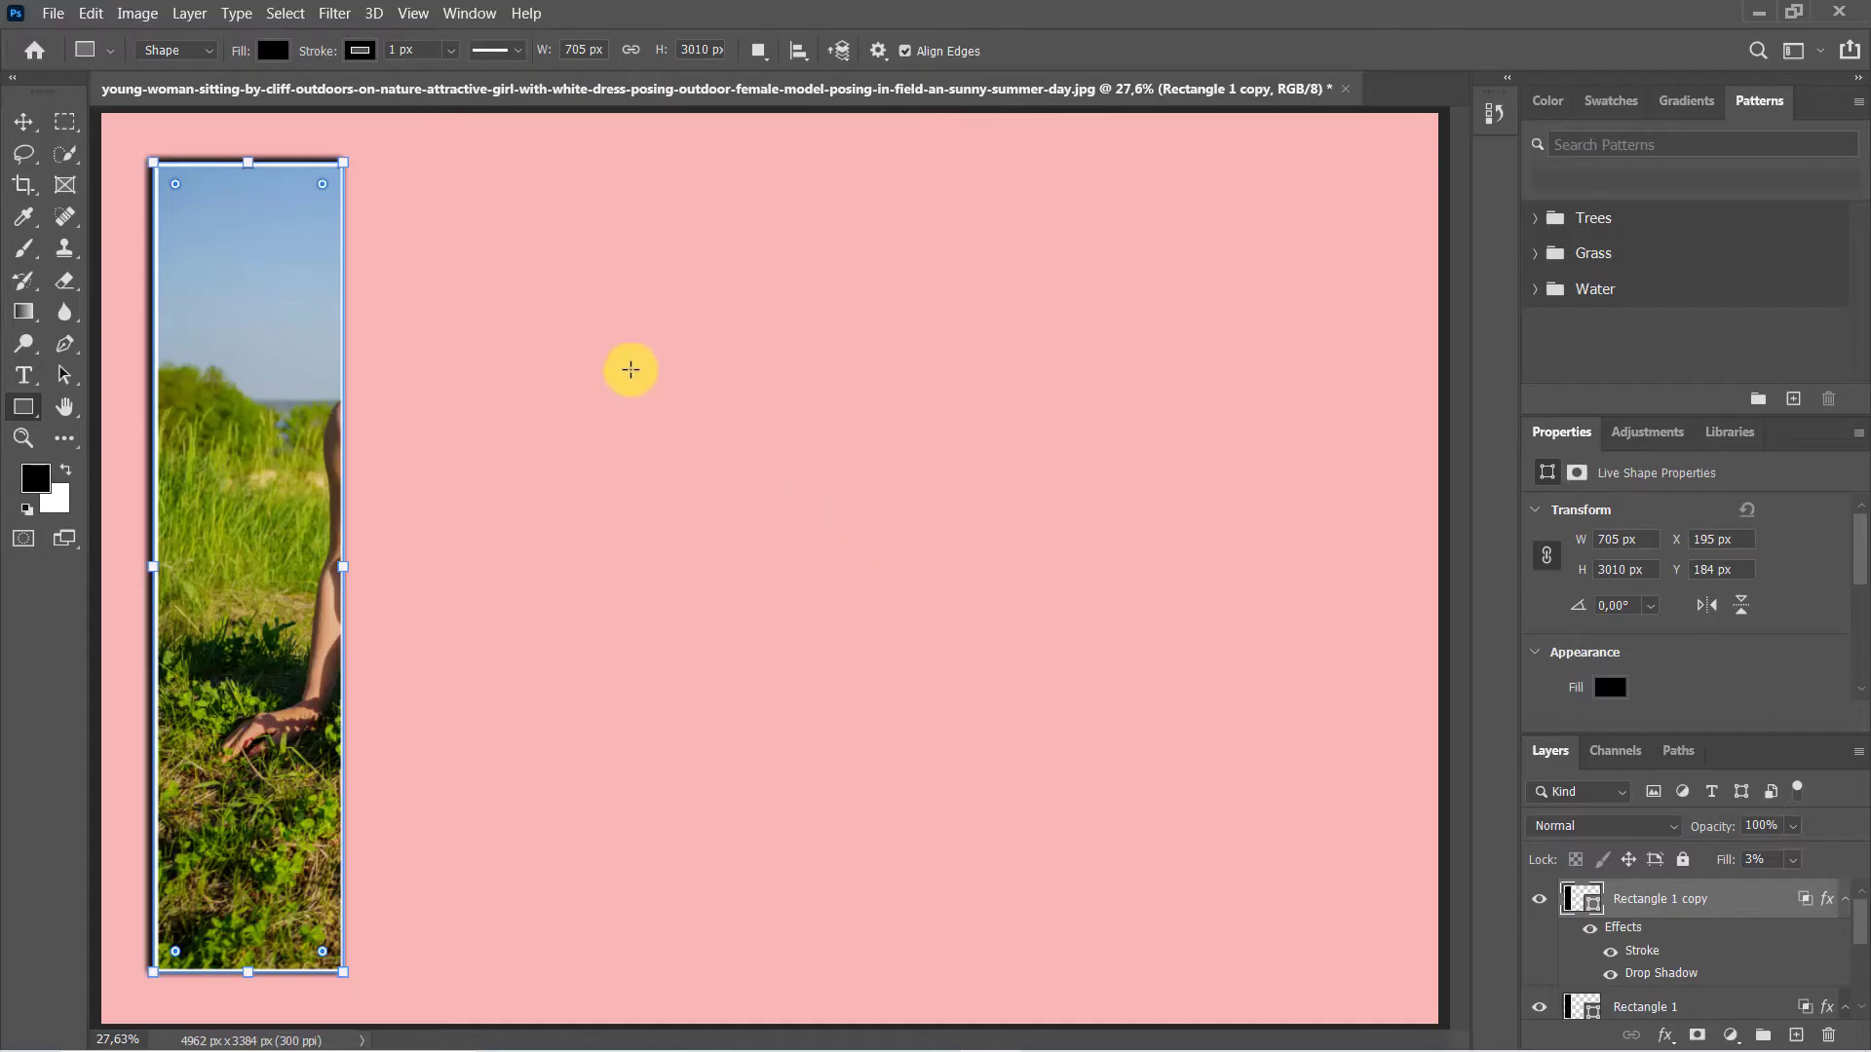
click(26, 122)
drag(271, 347, 488, 349)
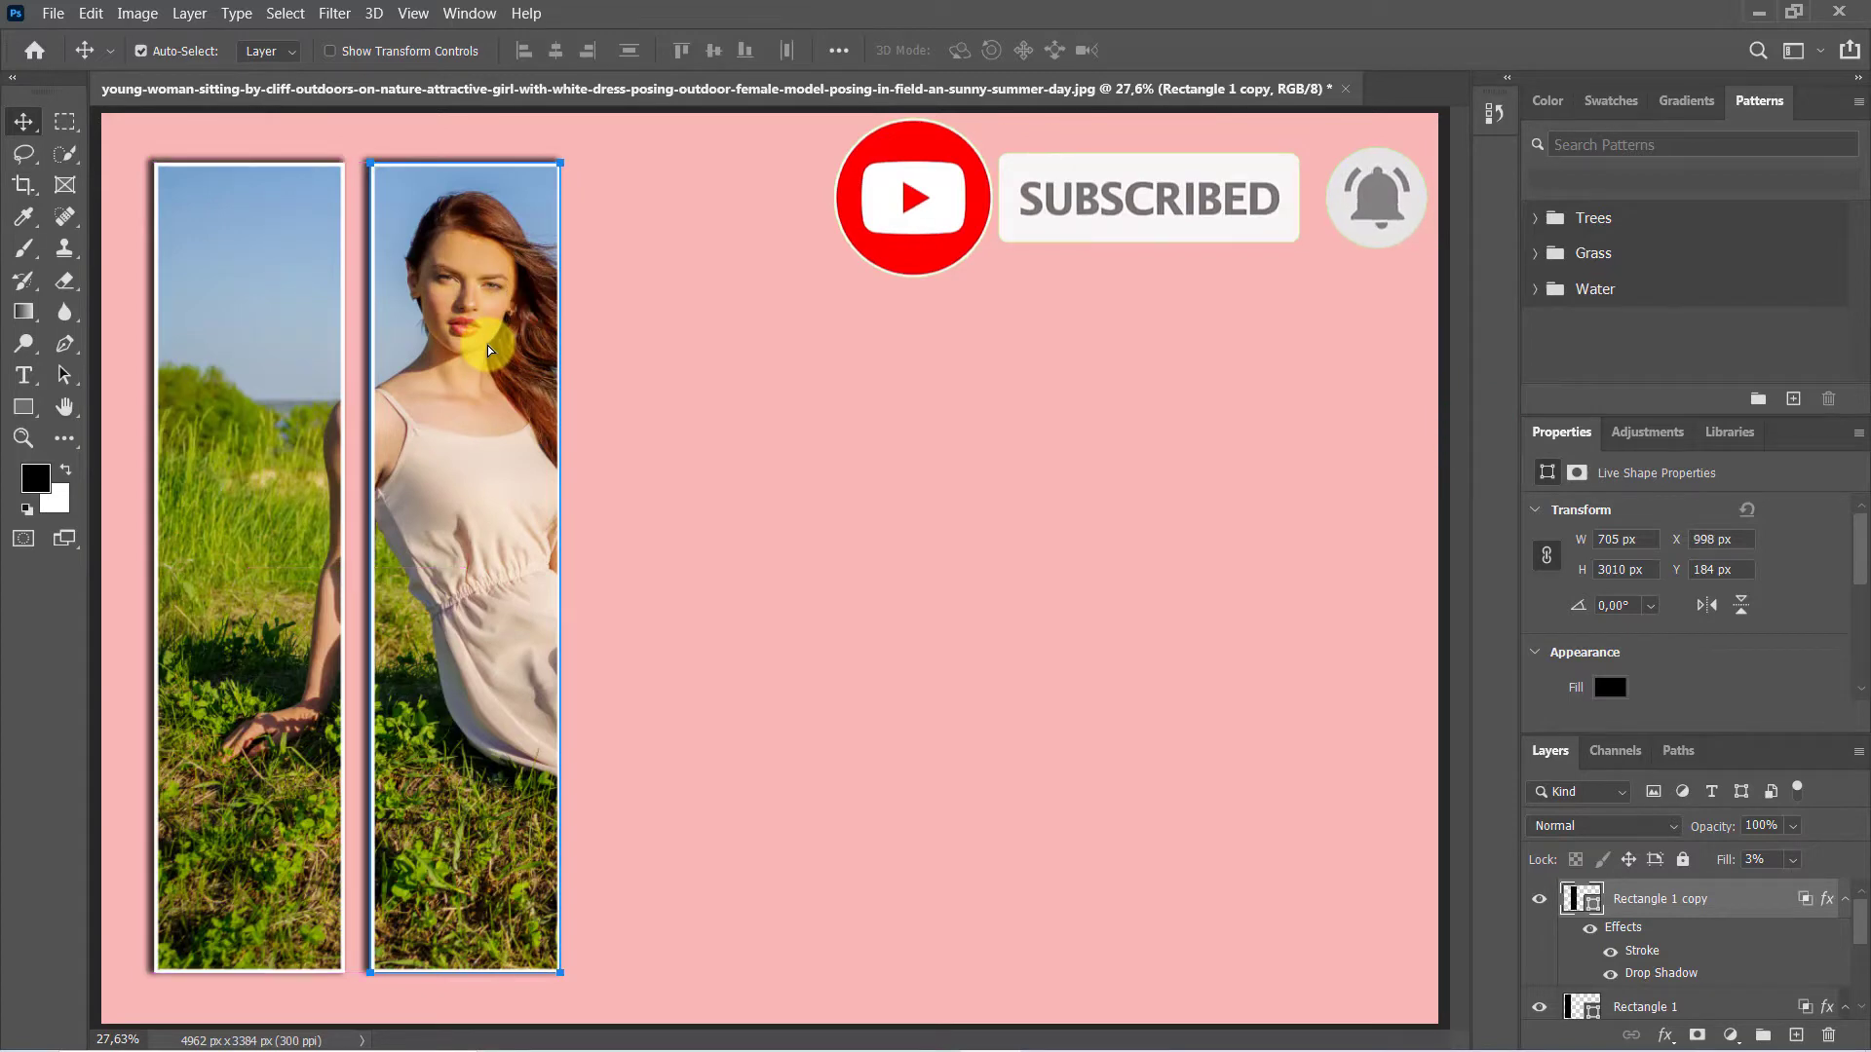
click(1586, 902)
Step: Duplicate and shift further copies rightward until six strips span the picture, then select the first strip
drag(493, 459, 668, 438)
drag(1580, 898, 1796, 1035)
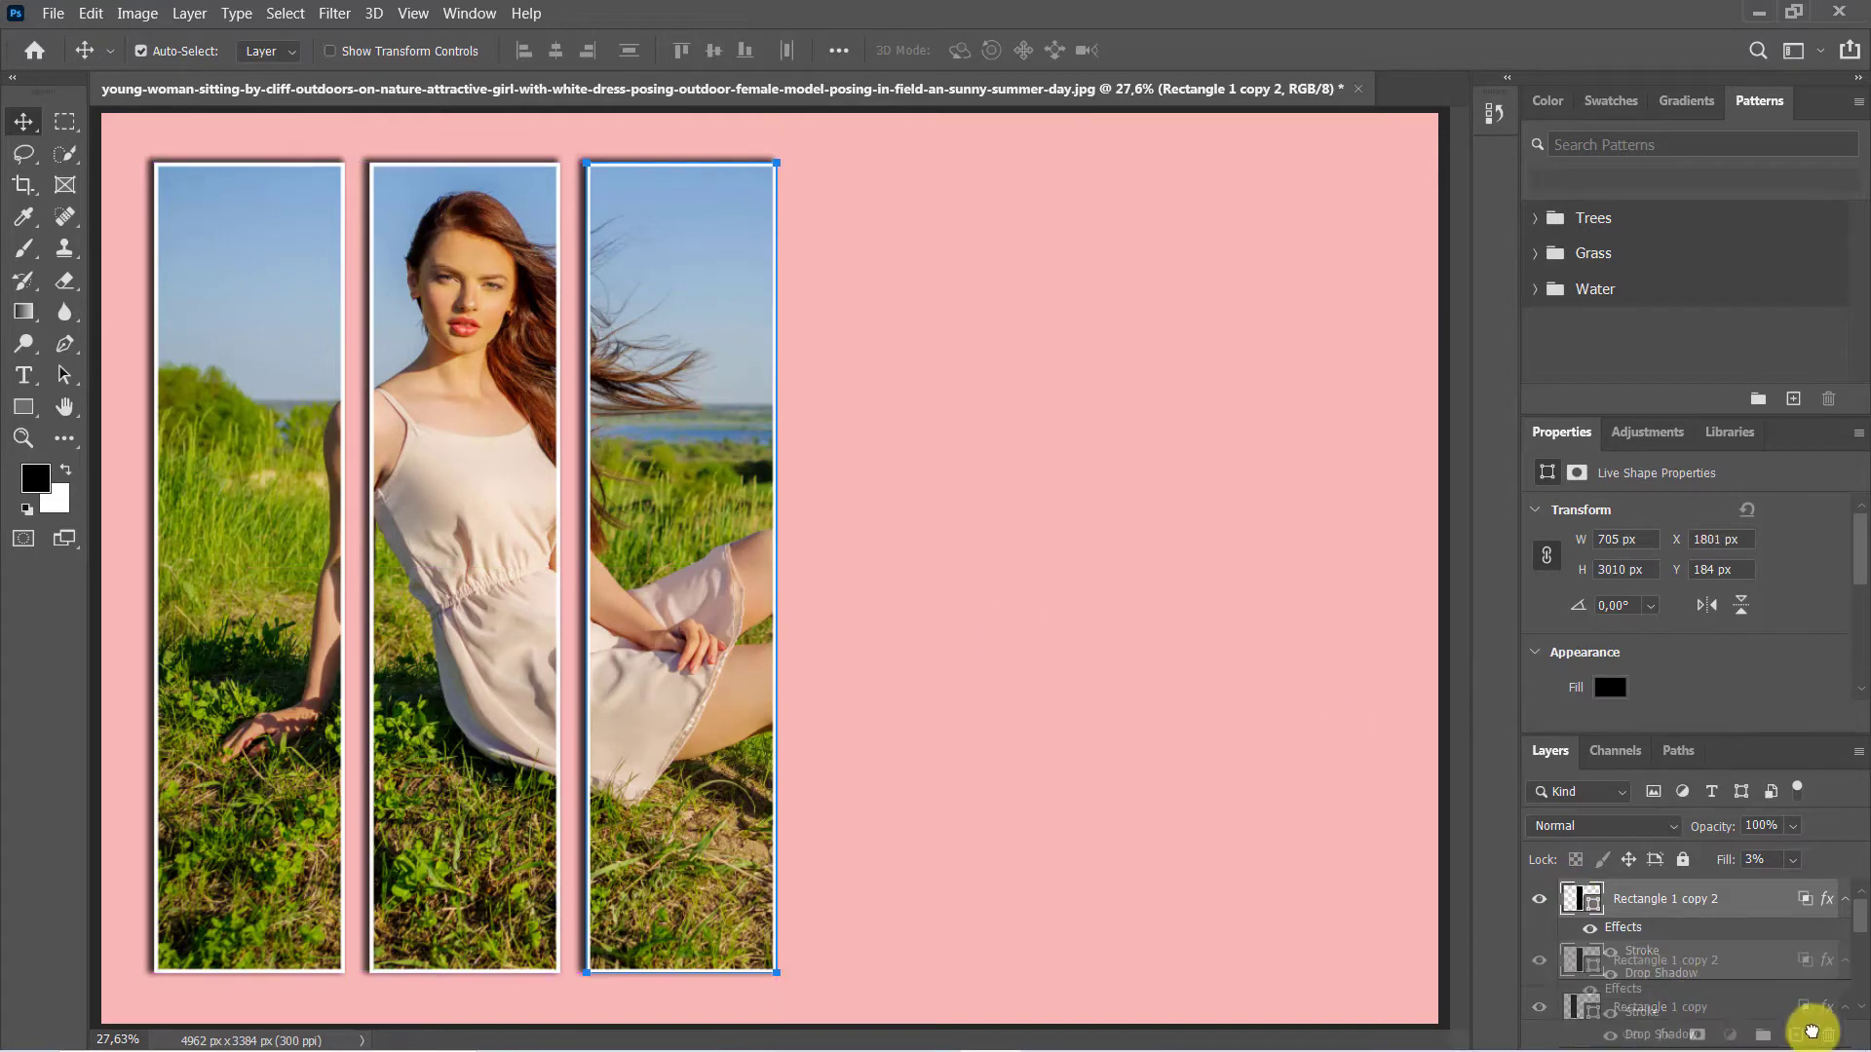
drag(692, 390, 908, 391)
drag(1754, 902, 1795, 1035)
drag(935, 493, 1107, 493)
drag(1754, 902, 1796, 1035)
drag(1103, 542, 1319, 543)
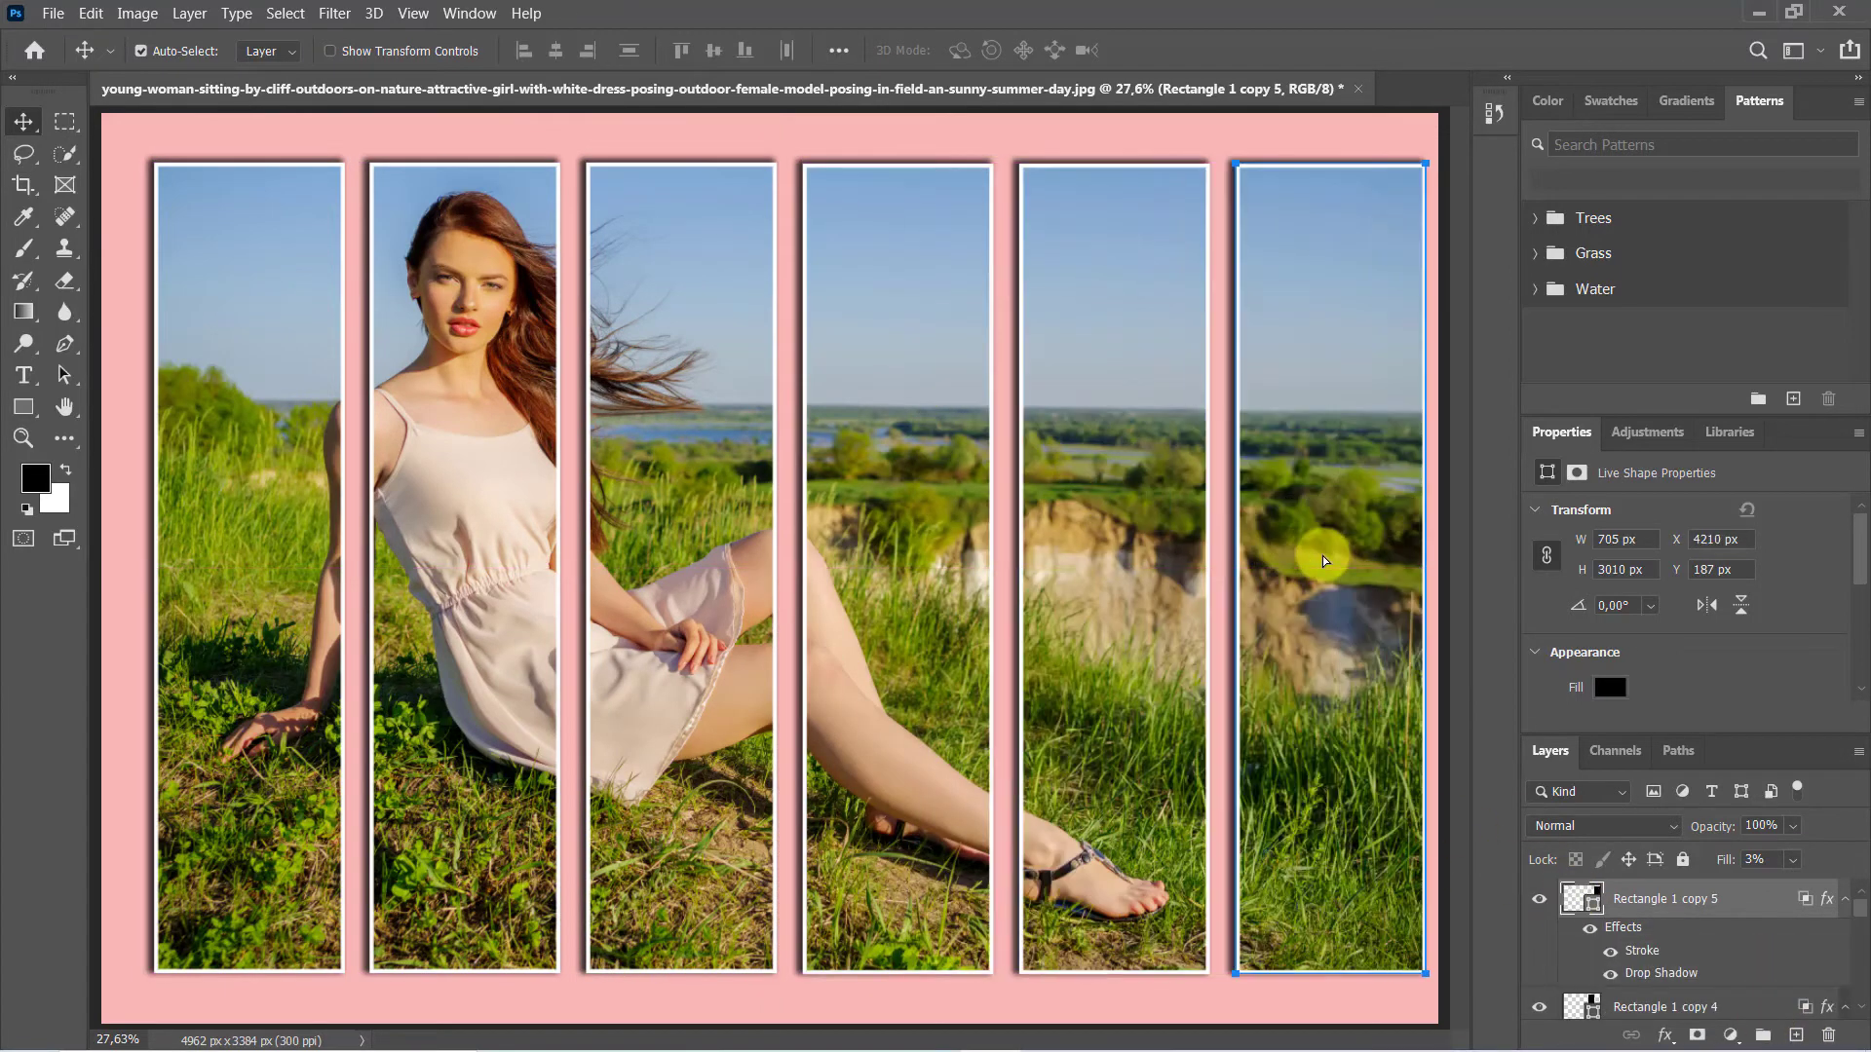
scroll(1654, 937, down, 5)
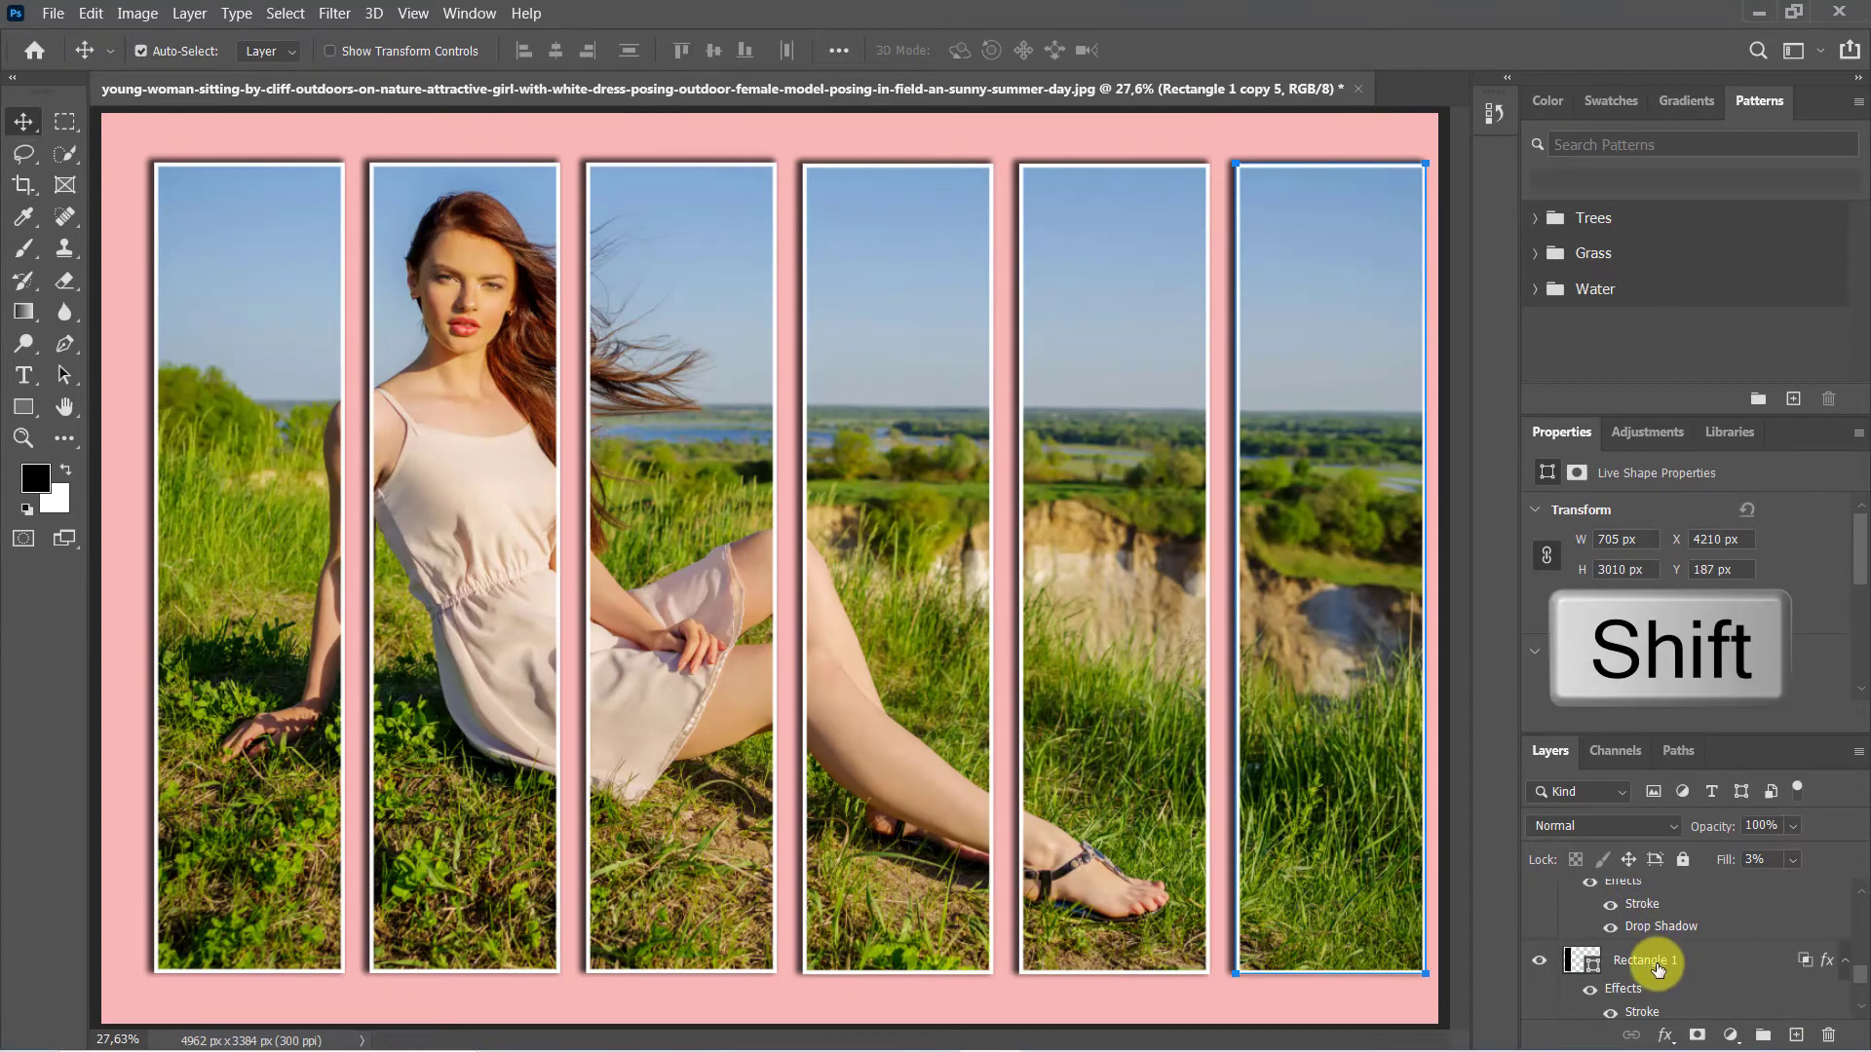
click(1657, 962)
scroll(1658, 964, up, 5)
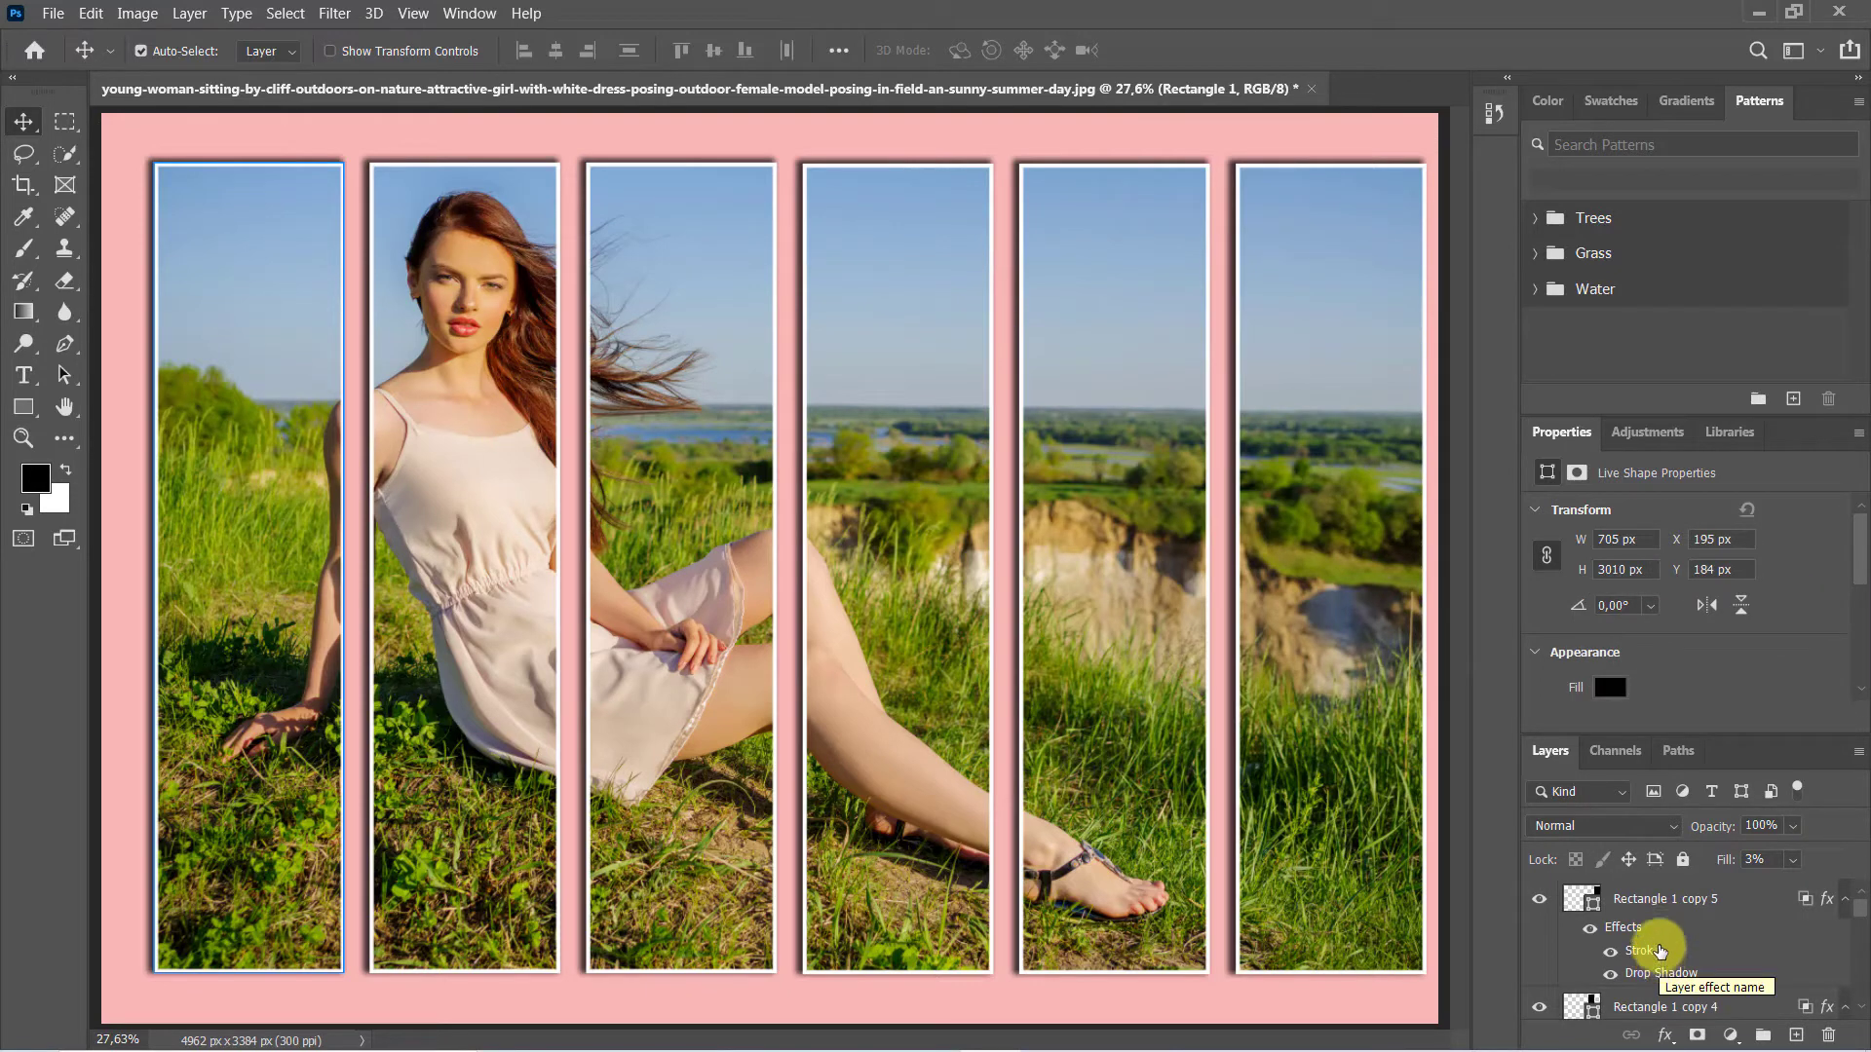
Step: Select all six strip layers and nudge them slightly left together with Free Transform
shift+click(1672, 898)
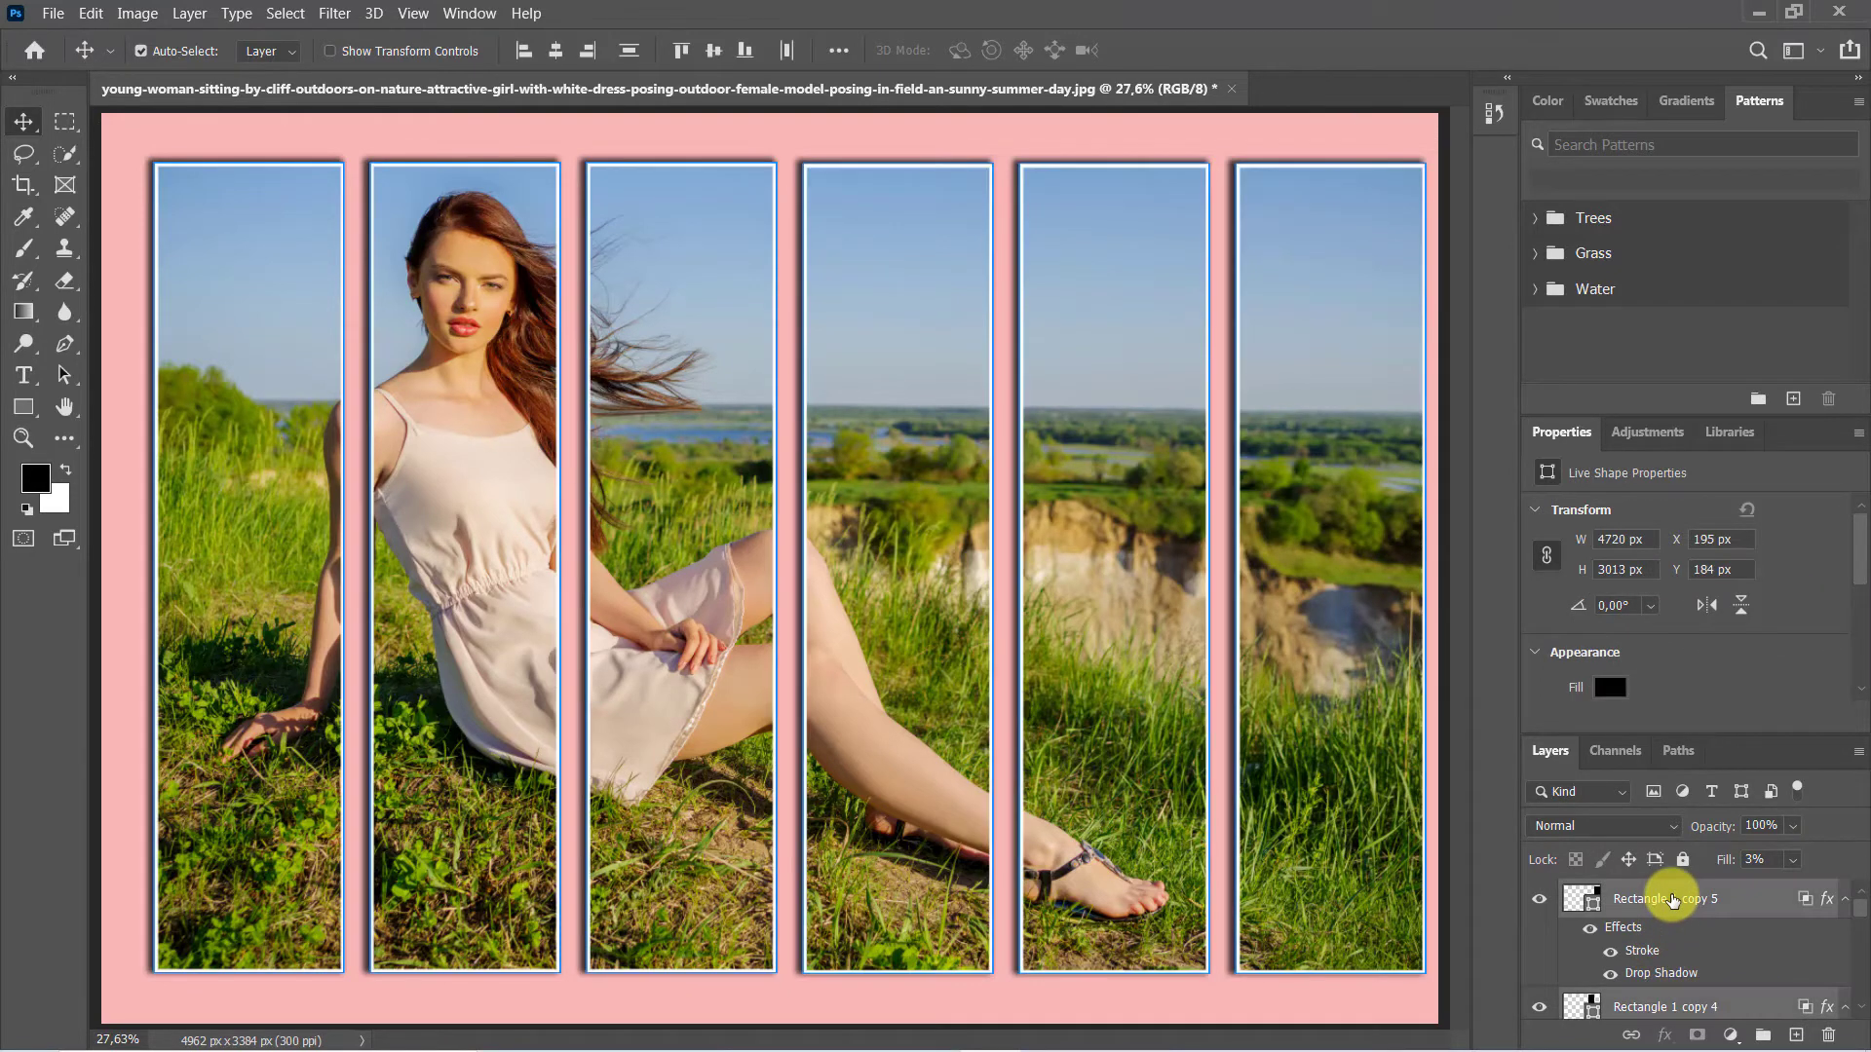
key(ctrl+t)
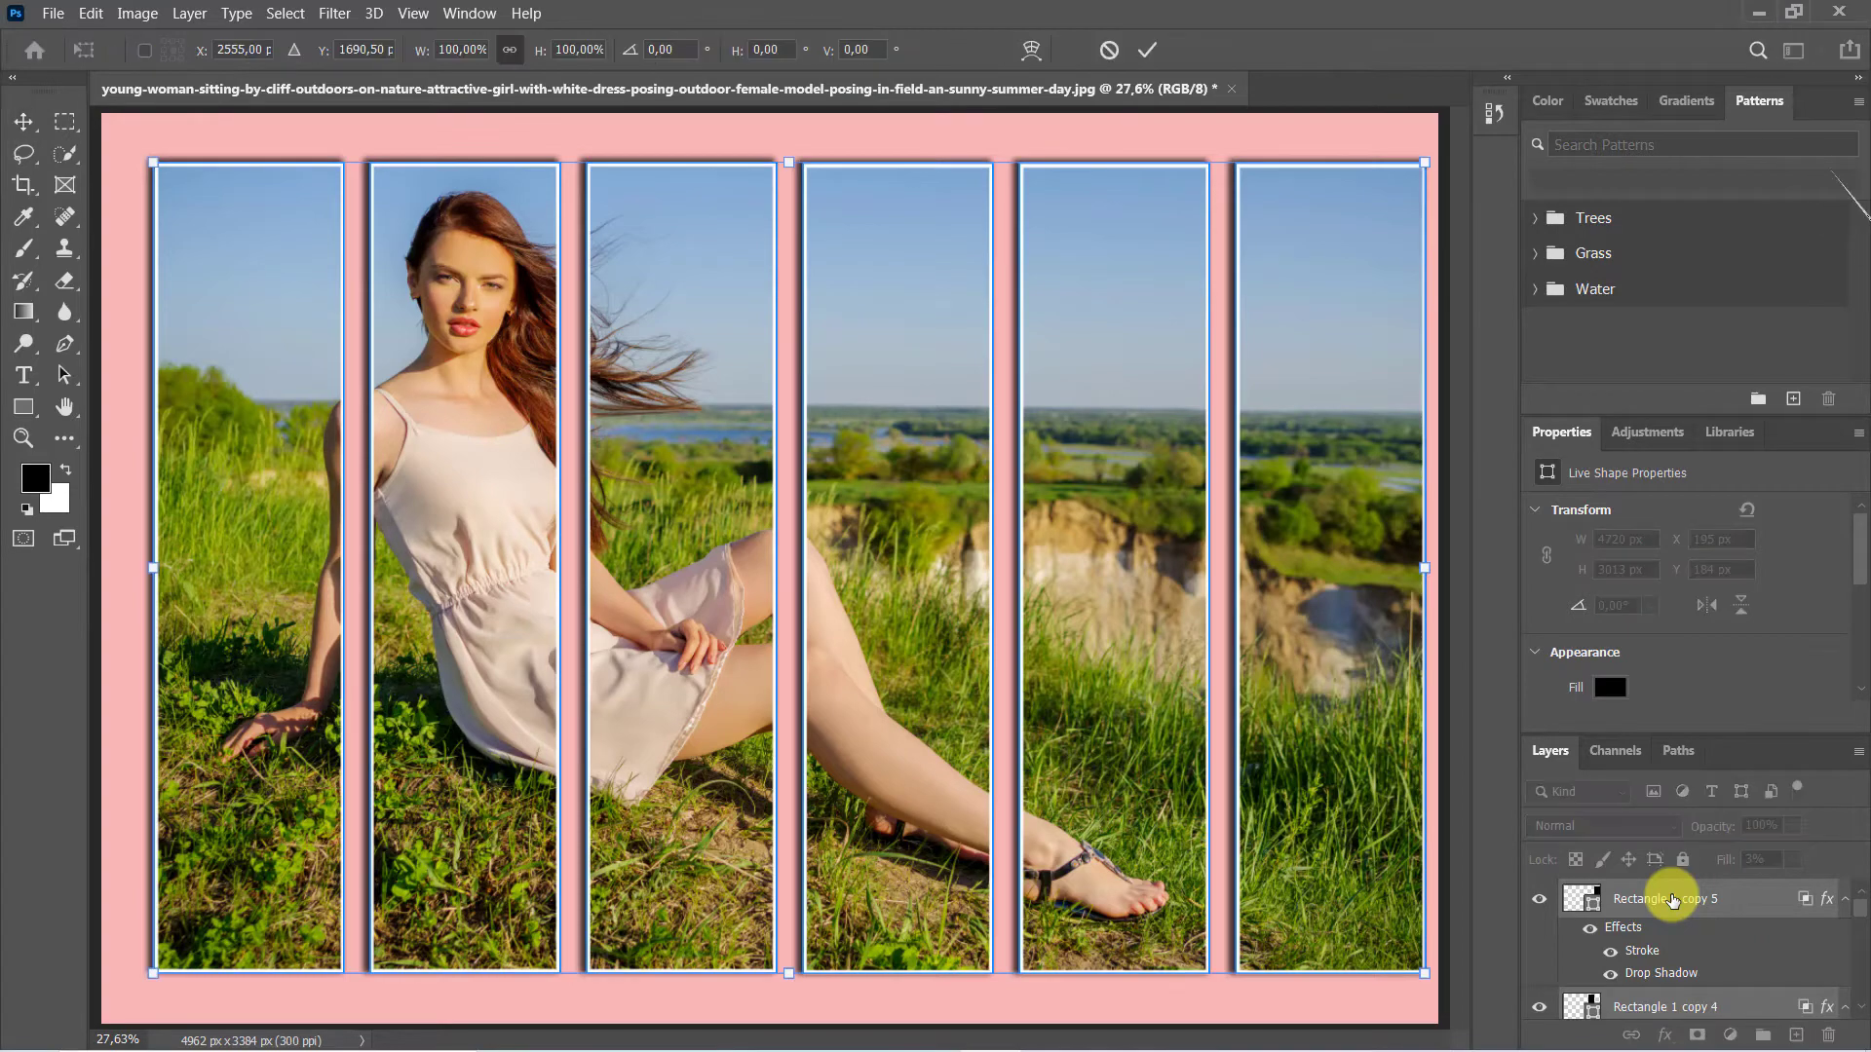
mouse_move(1119, 533)
mouse_down()
mouse_move(1087, 506)
mouse_move(1099, 516)
mouse_up()
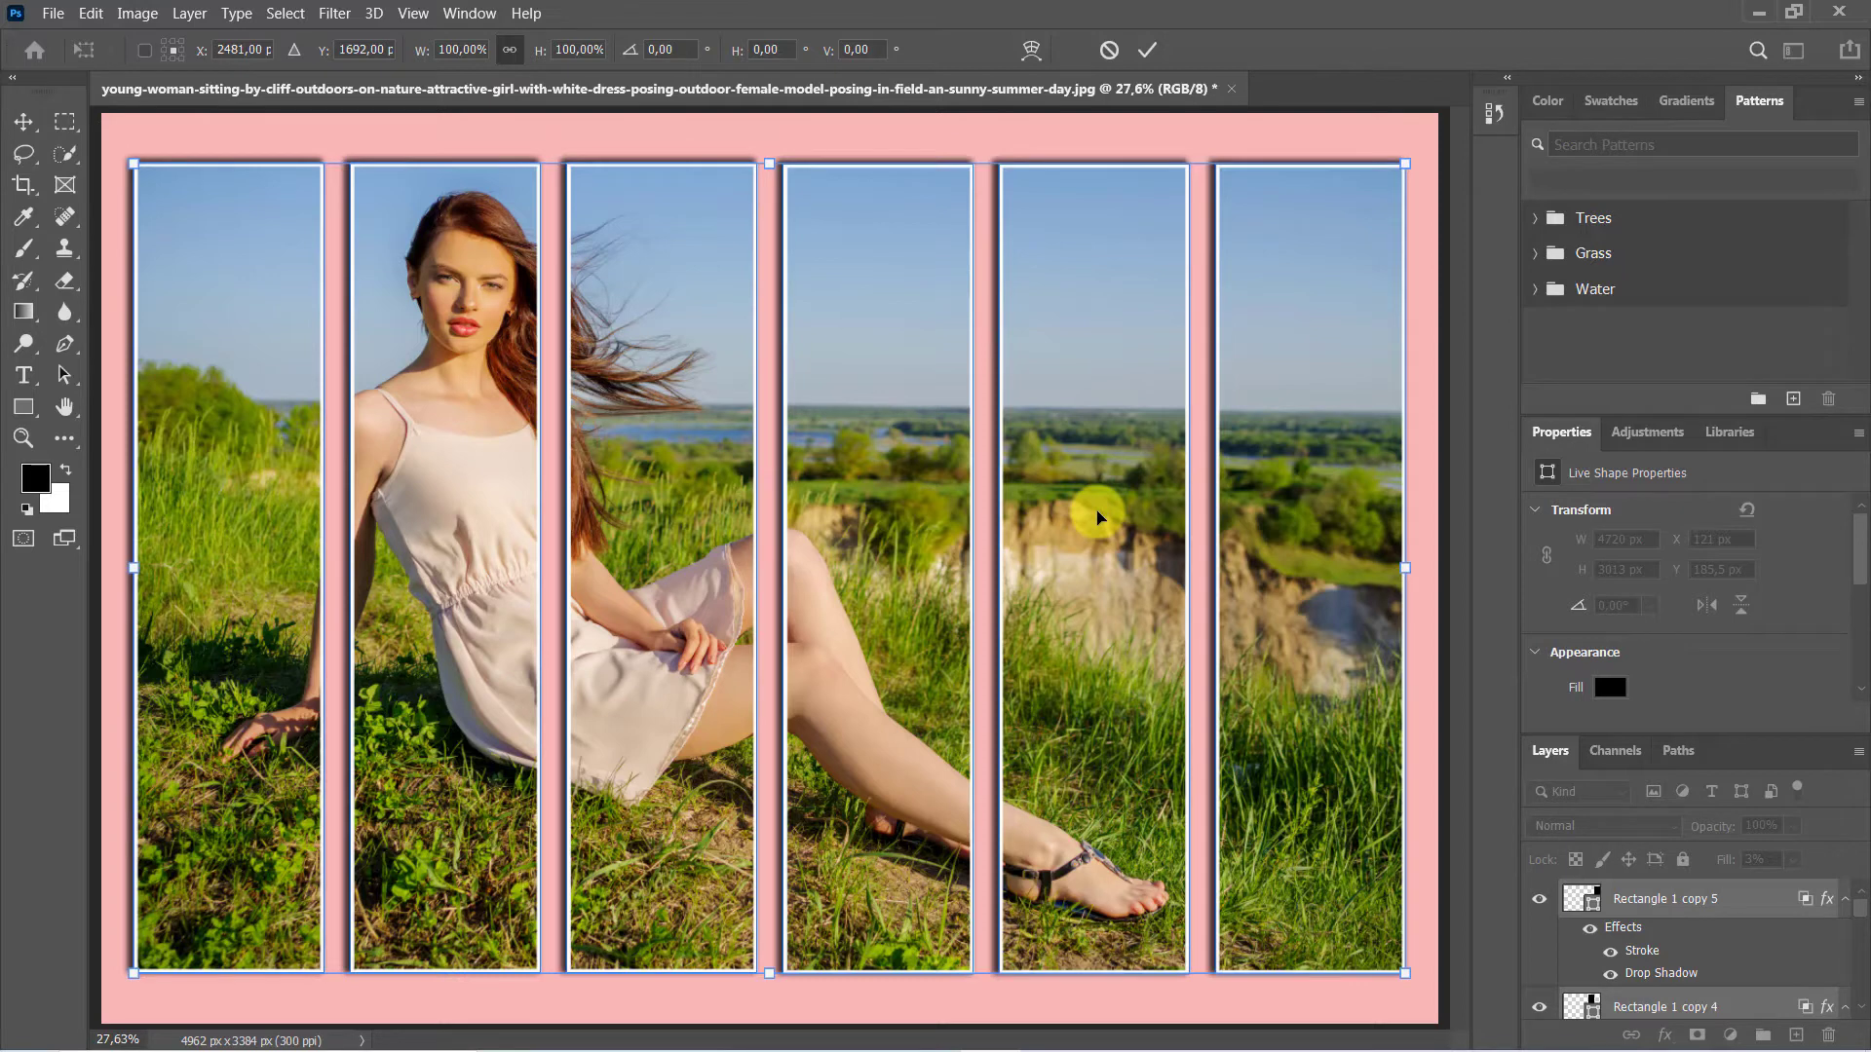
key(Return)
scroll(1686, 952, down, 5)
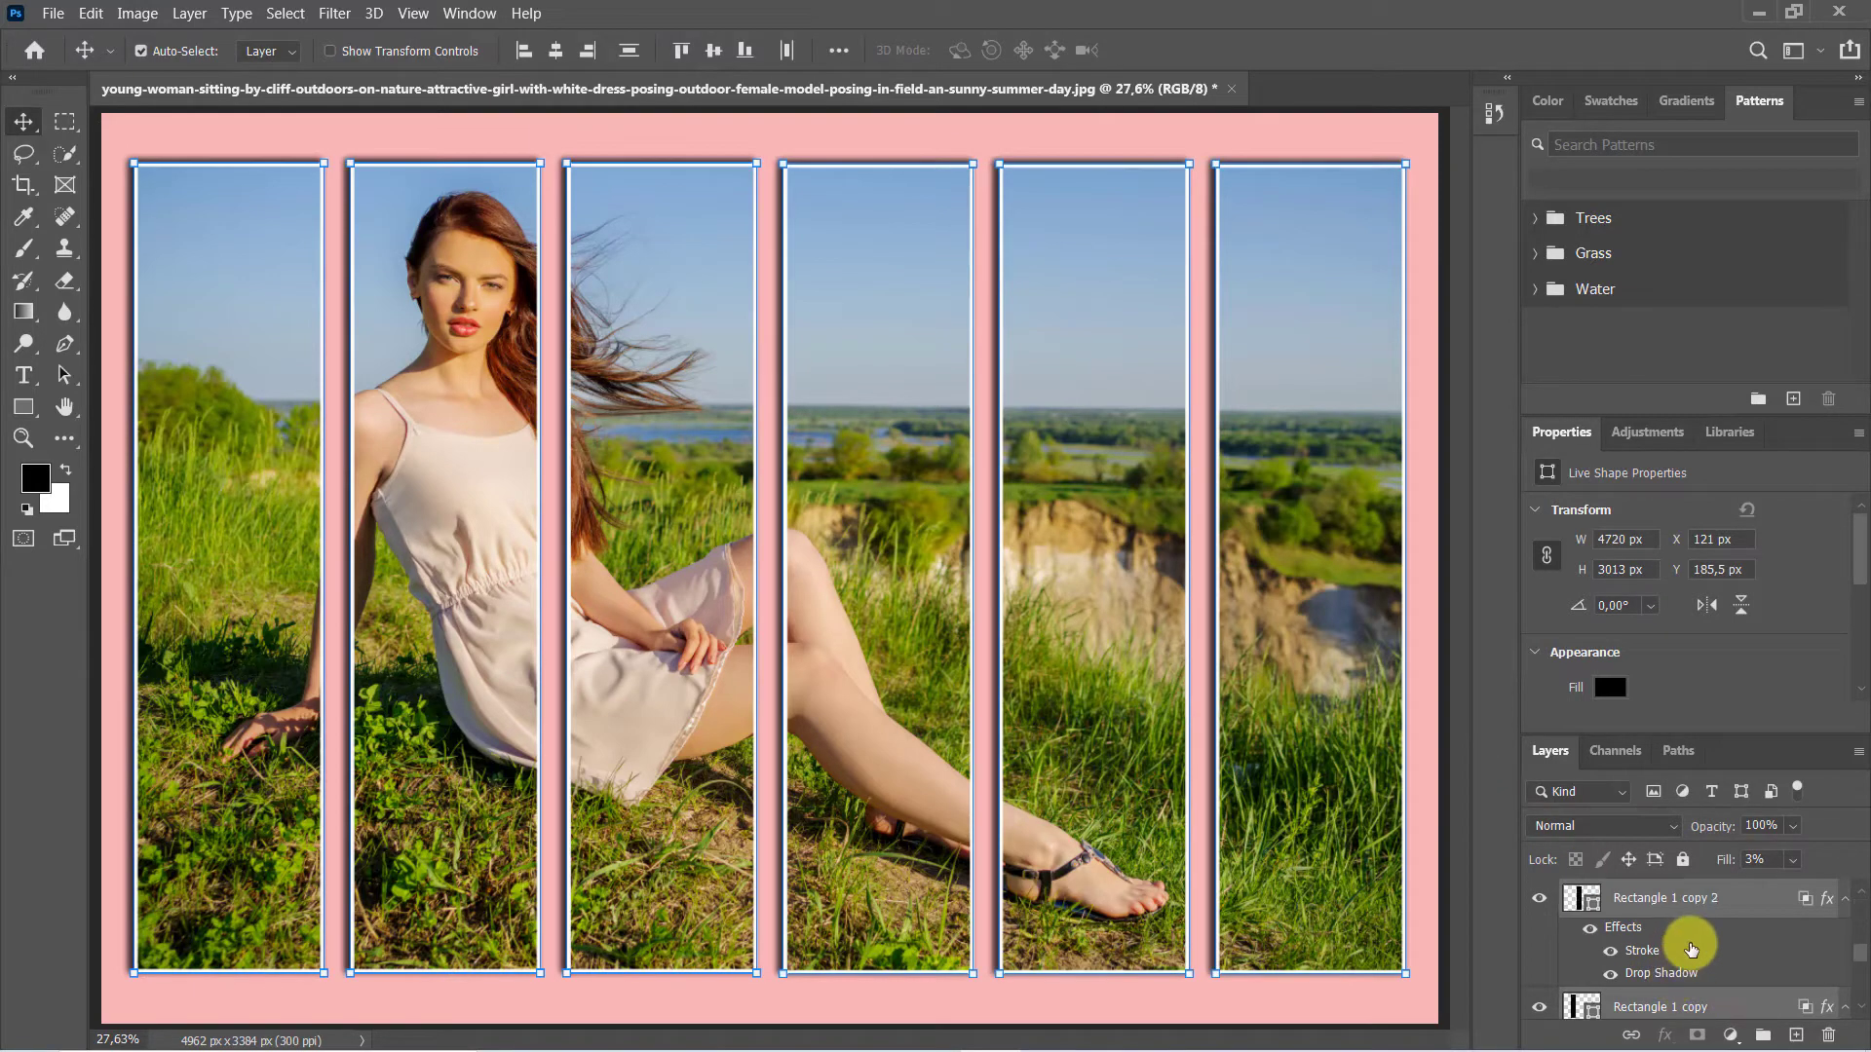
Step: Add a radial Gradient Overlay to the Color Fill 1 layer and open its gradient in the editor
click(1703, 963)
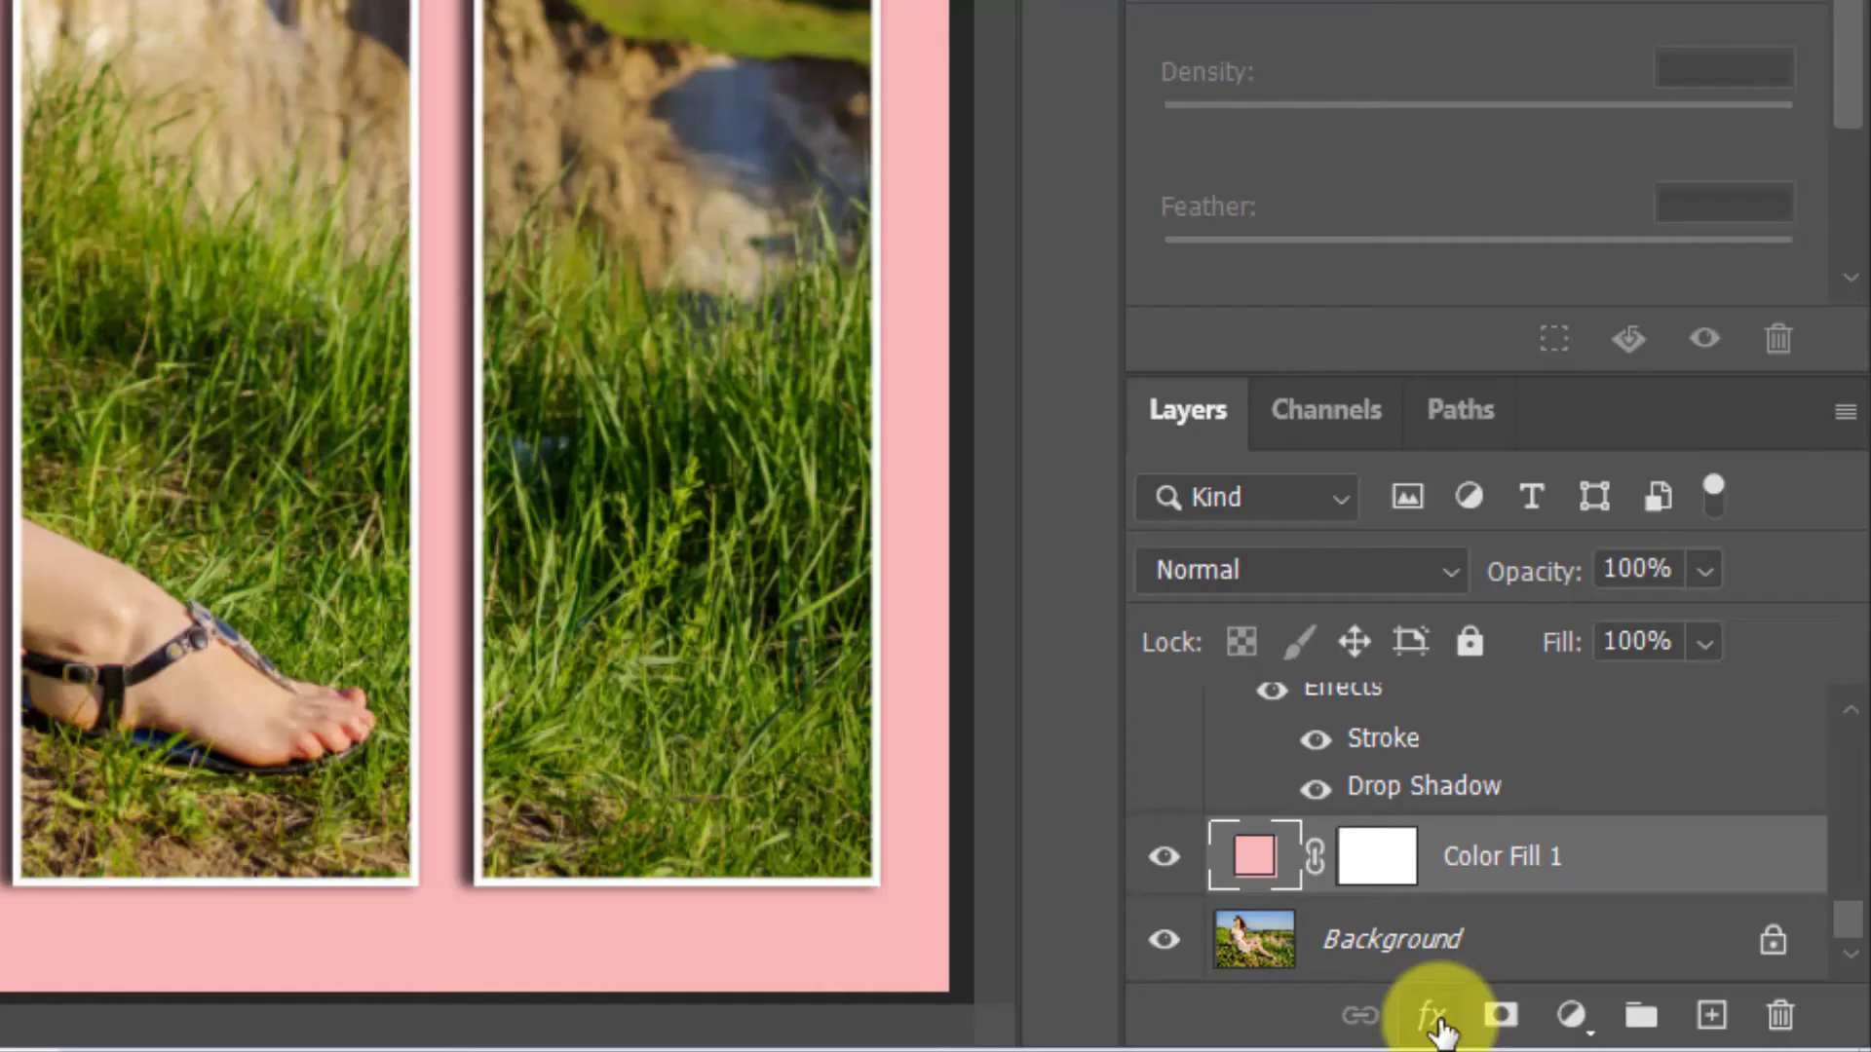
click(1670, 1036)
click(1688, 804)
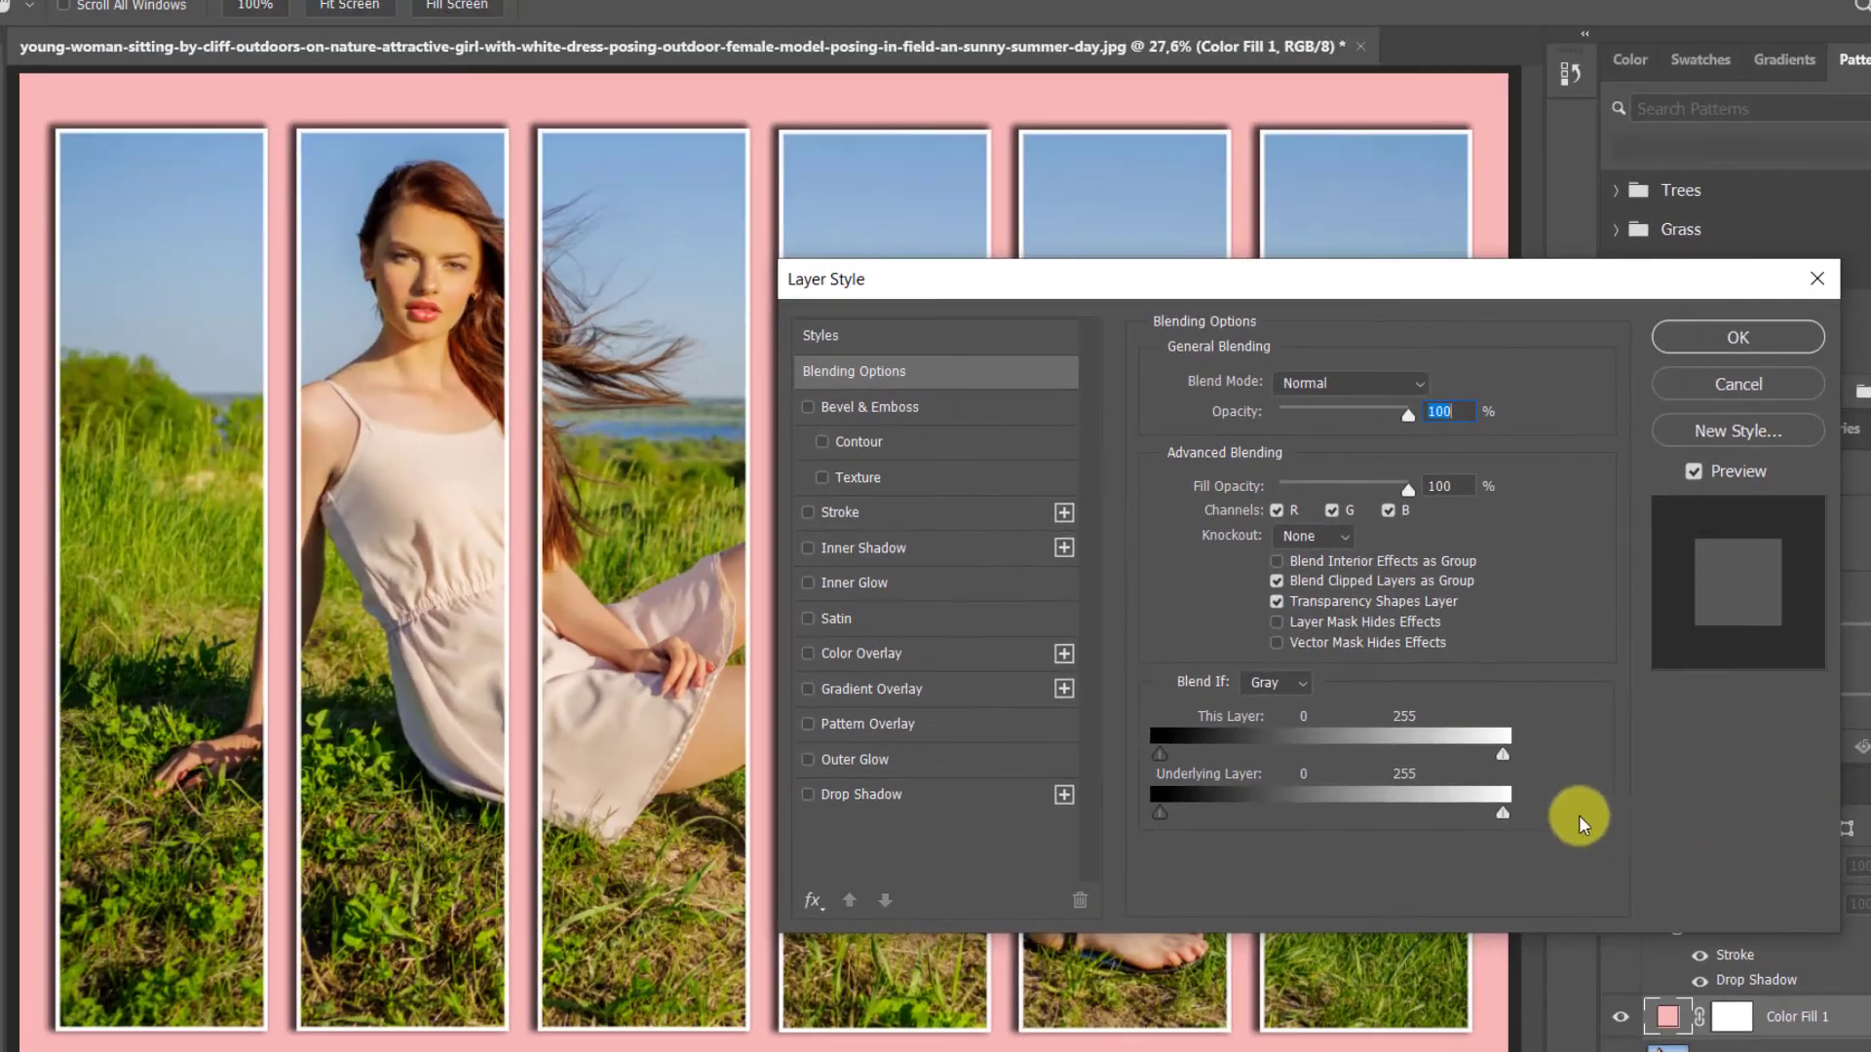
click(874, 688)
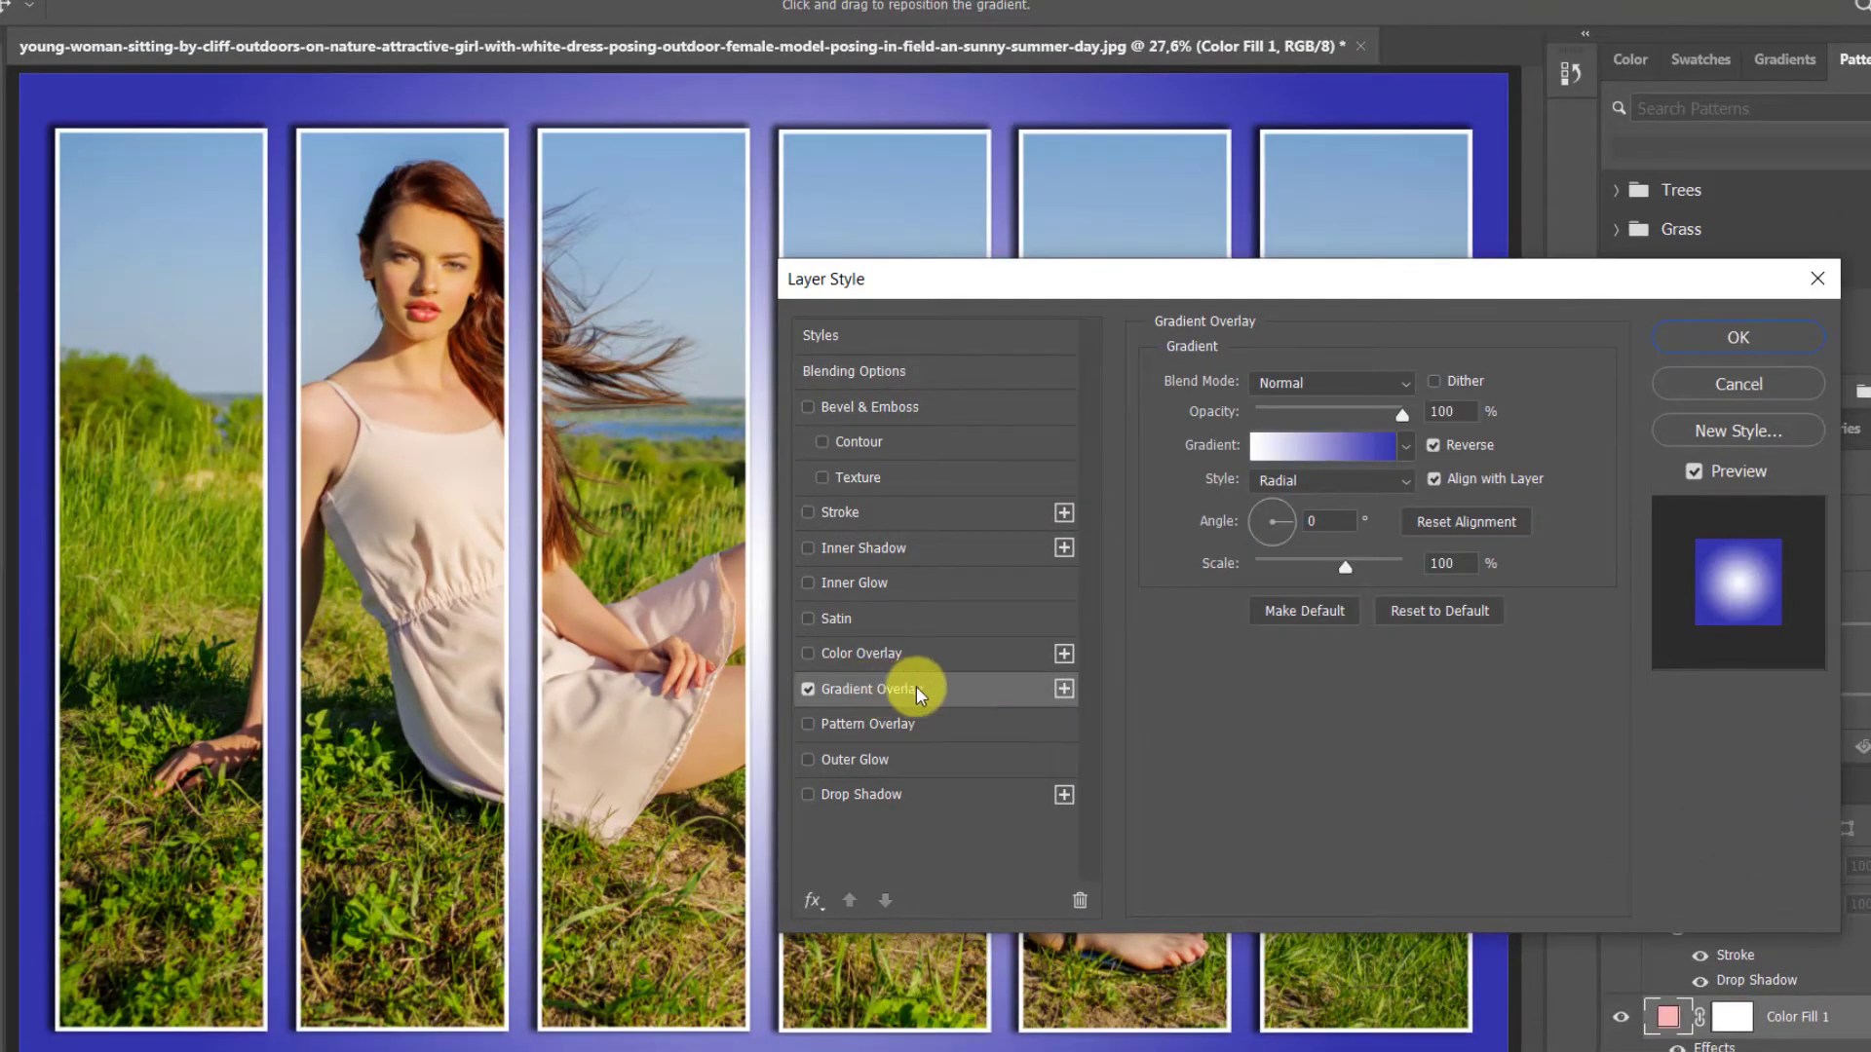
click(1337, 446)
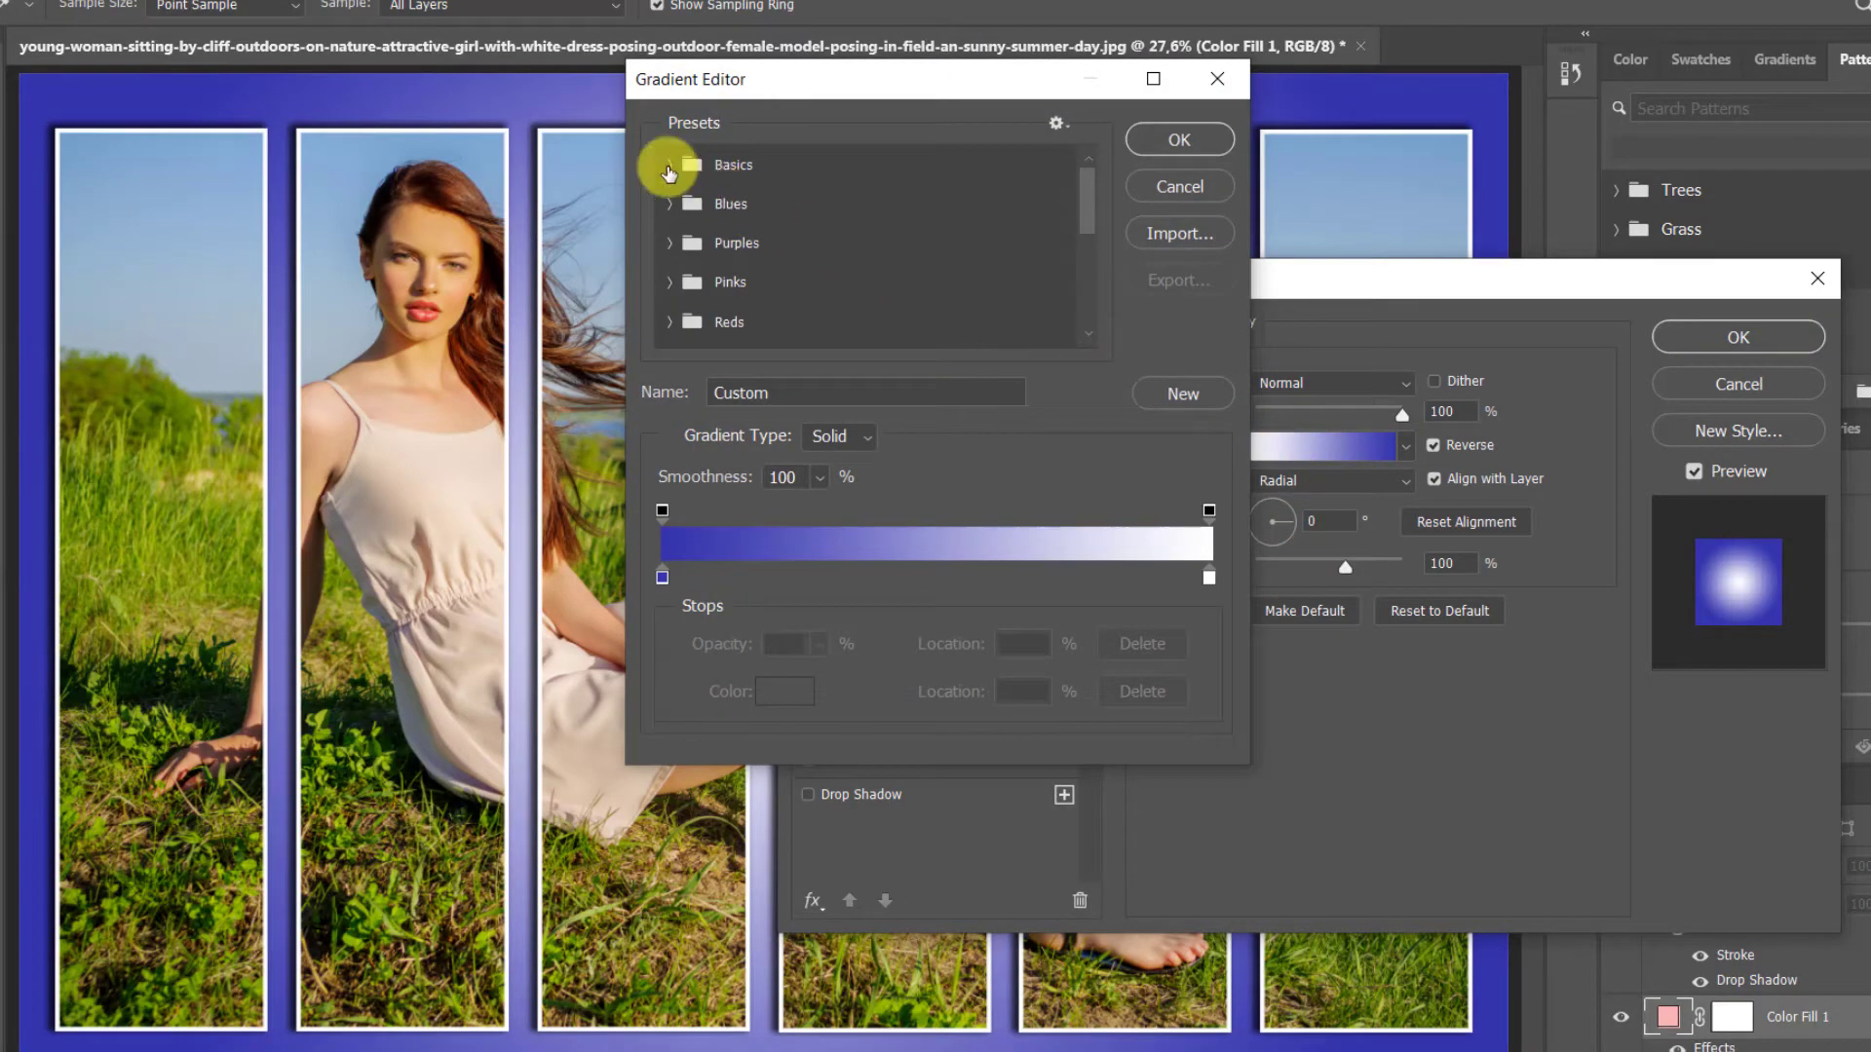
Step: Set the gradient's stops to blue 3434ad and white ffffff and accept the gradient
click(668, 166)
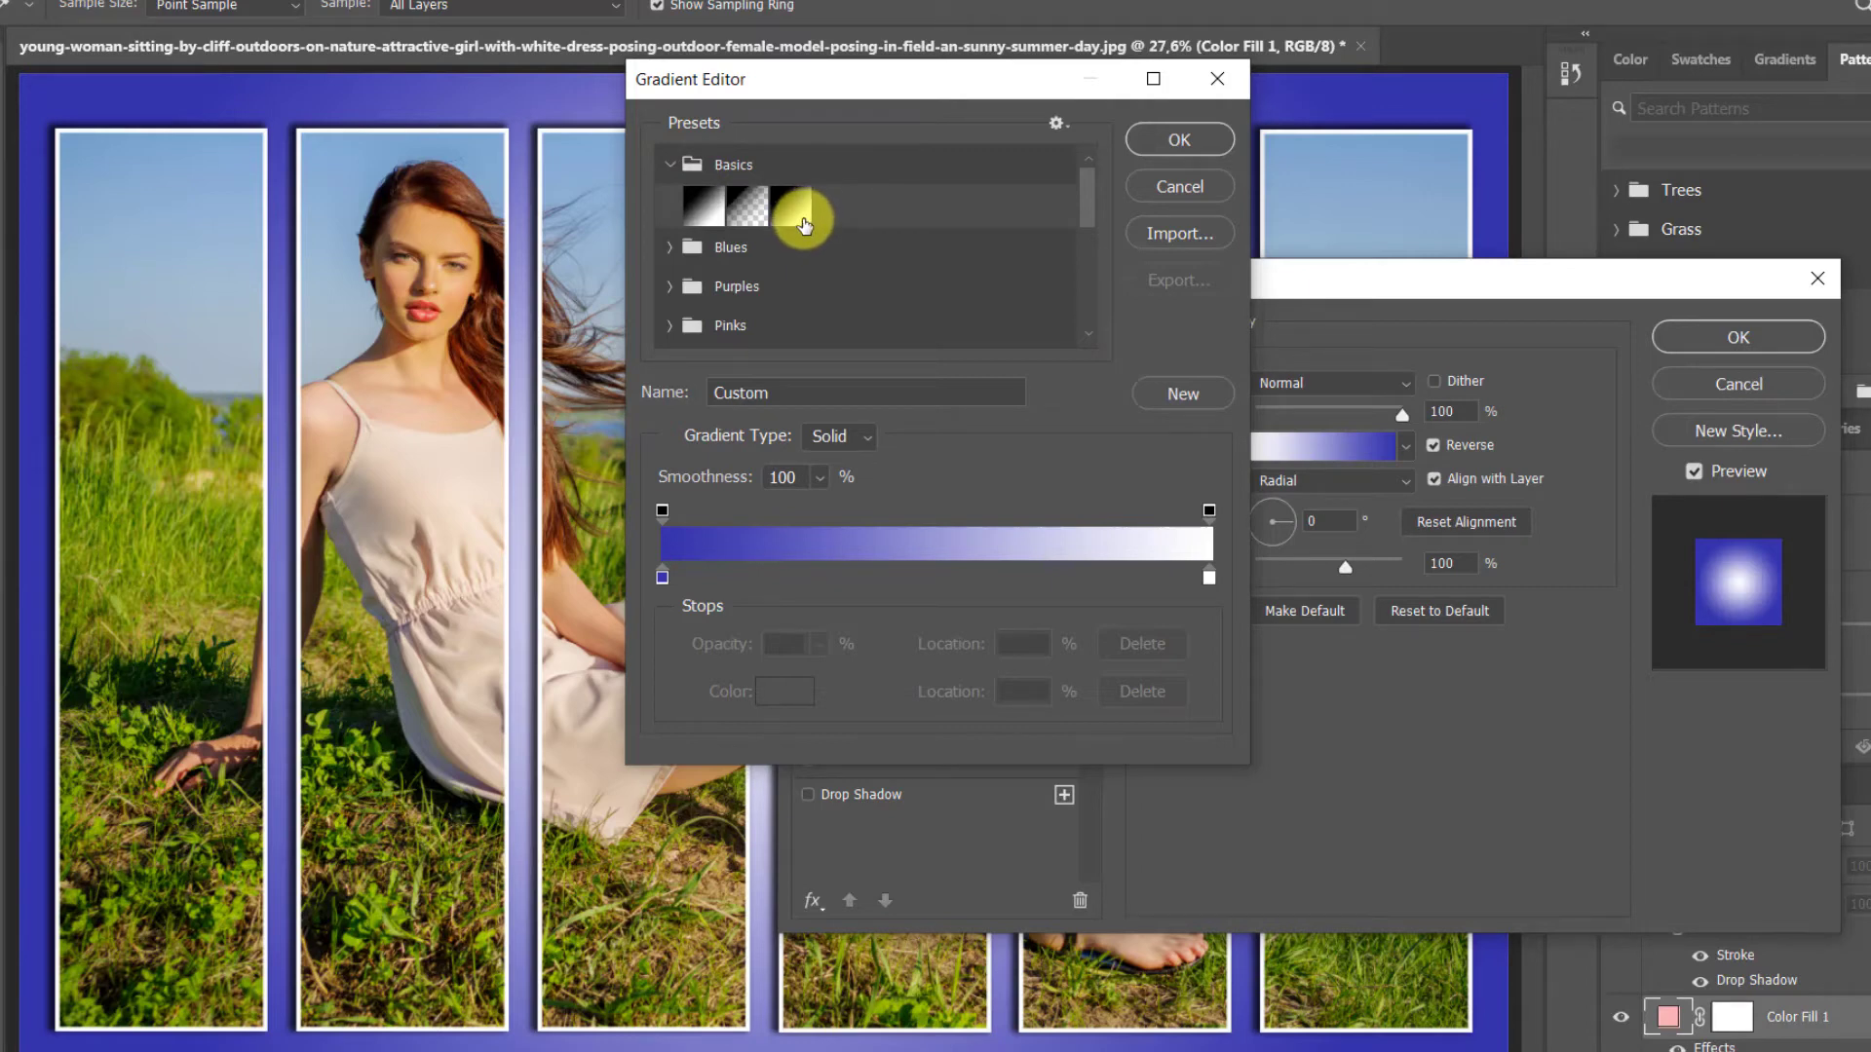
double_click(661, 578)
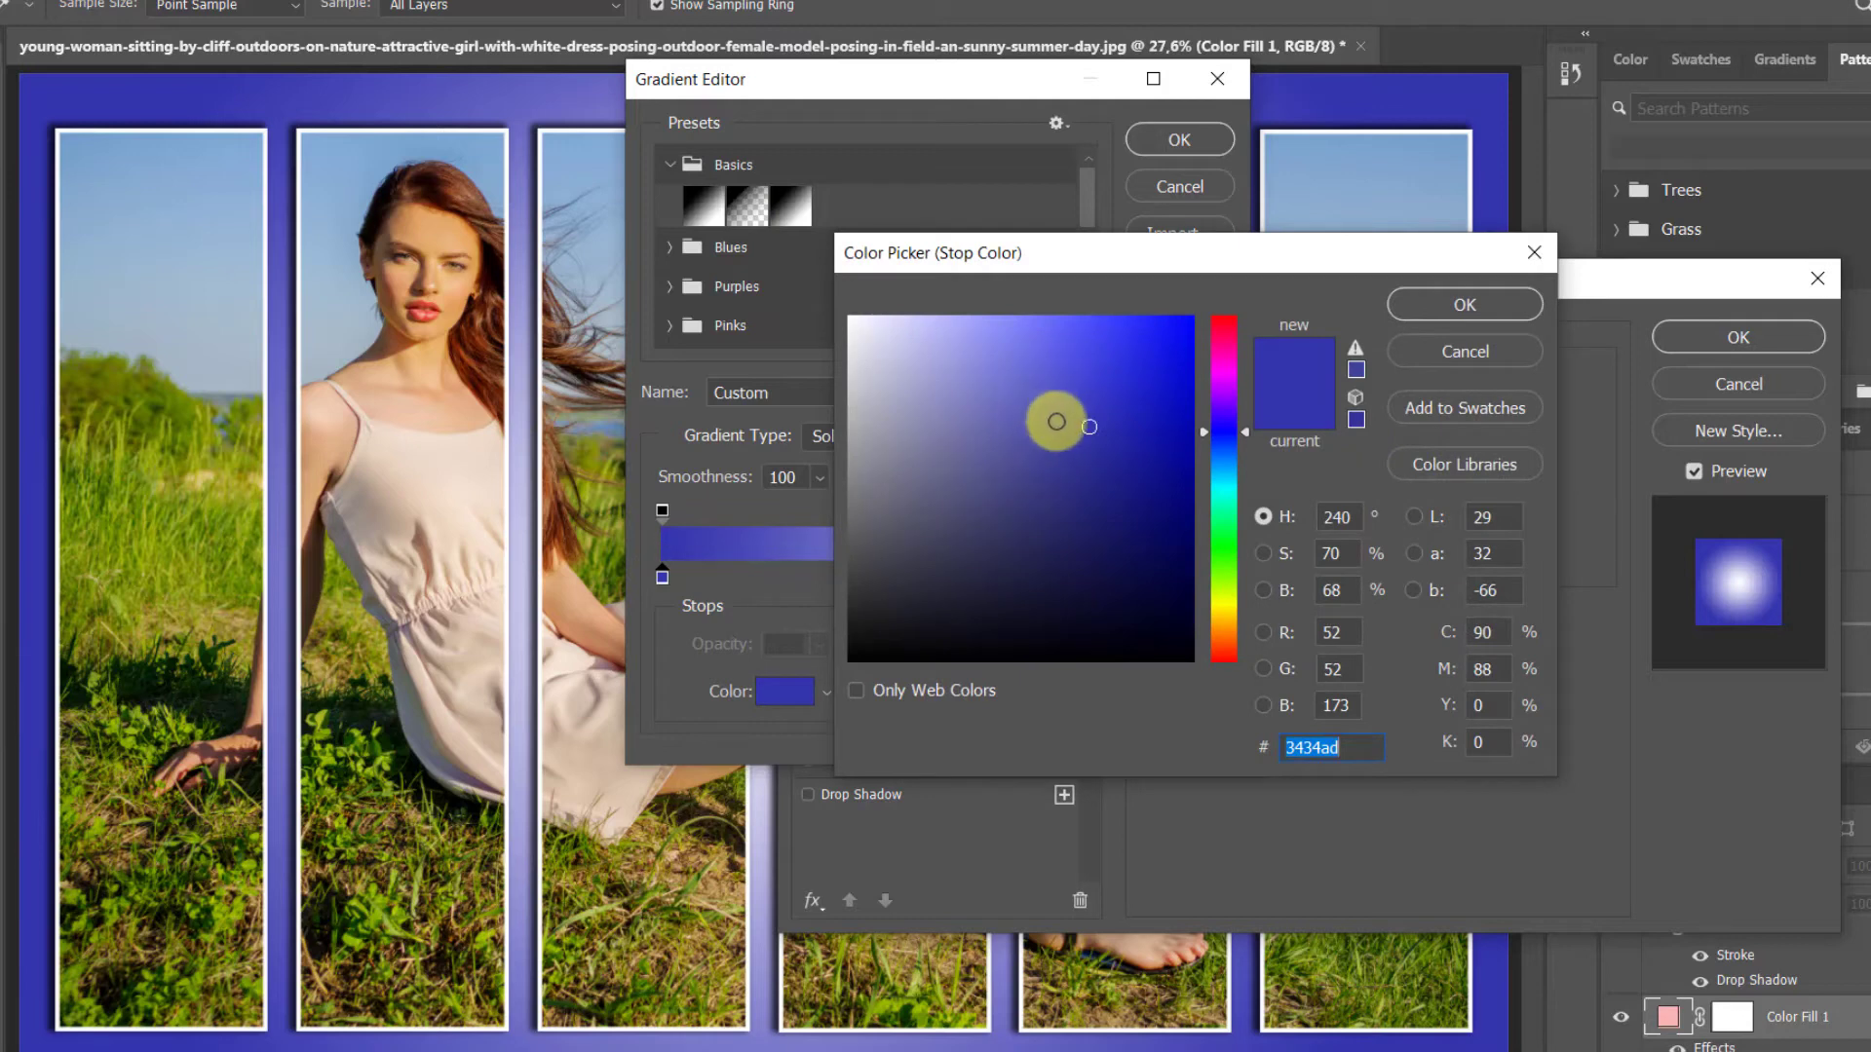
click(1412, 308)
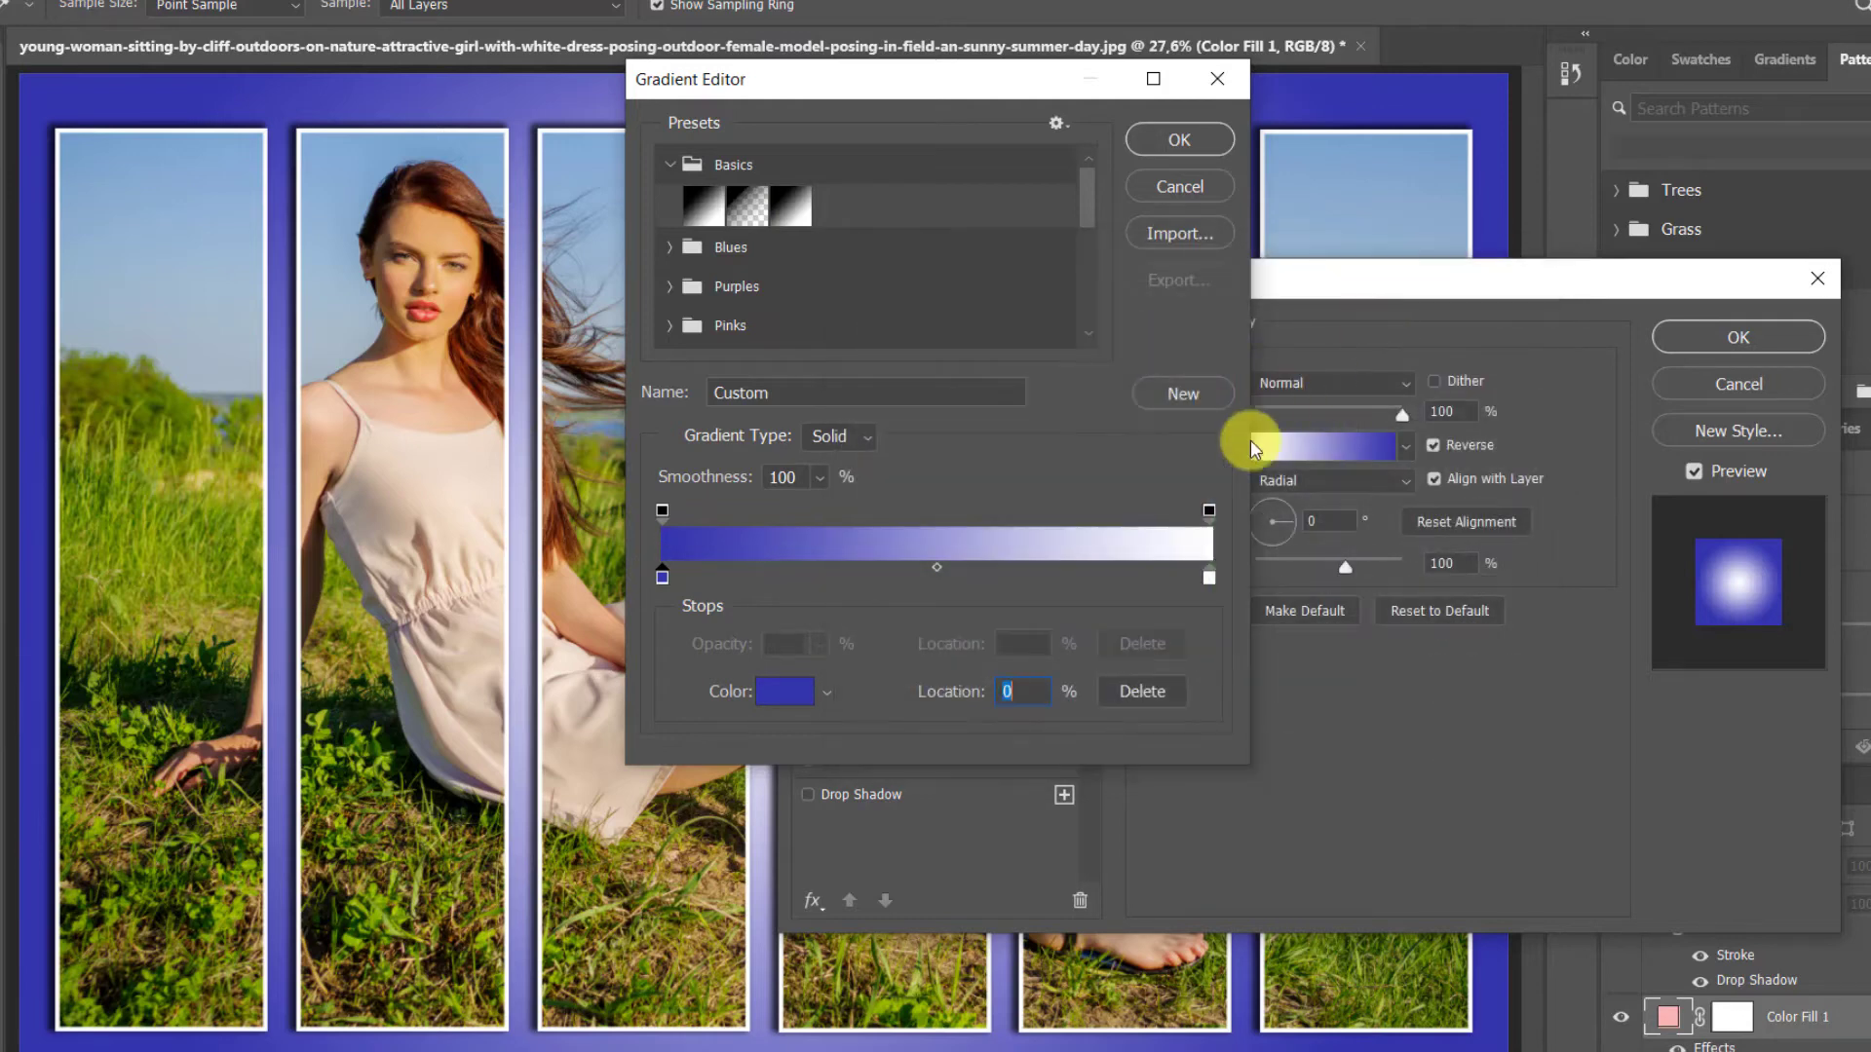
double_click(1209, 578)
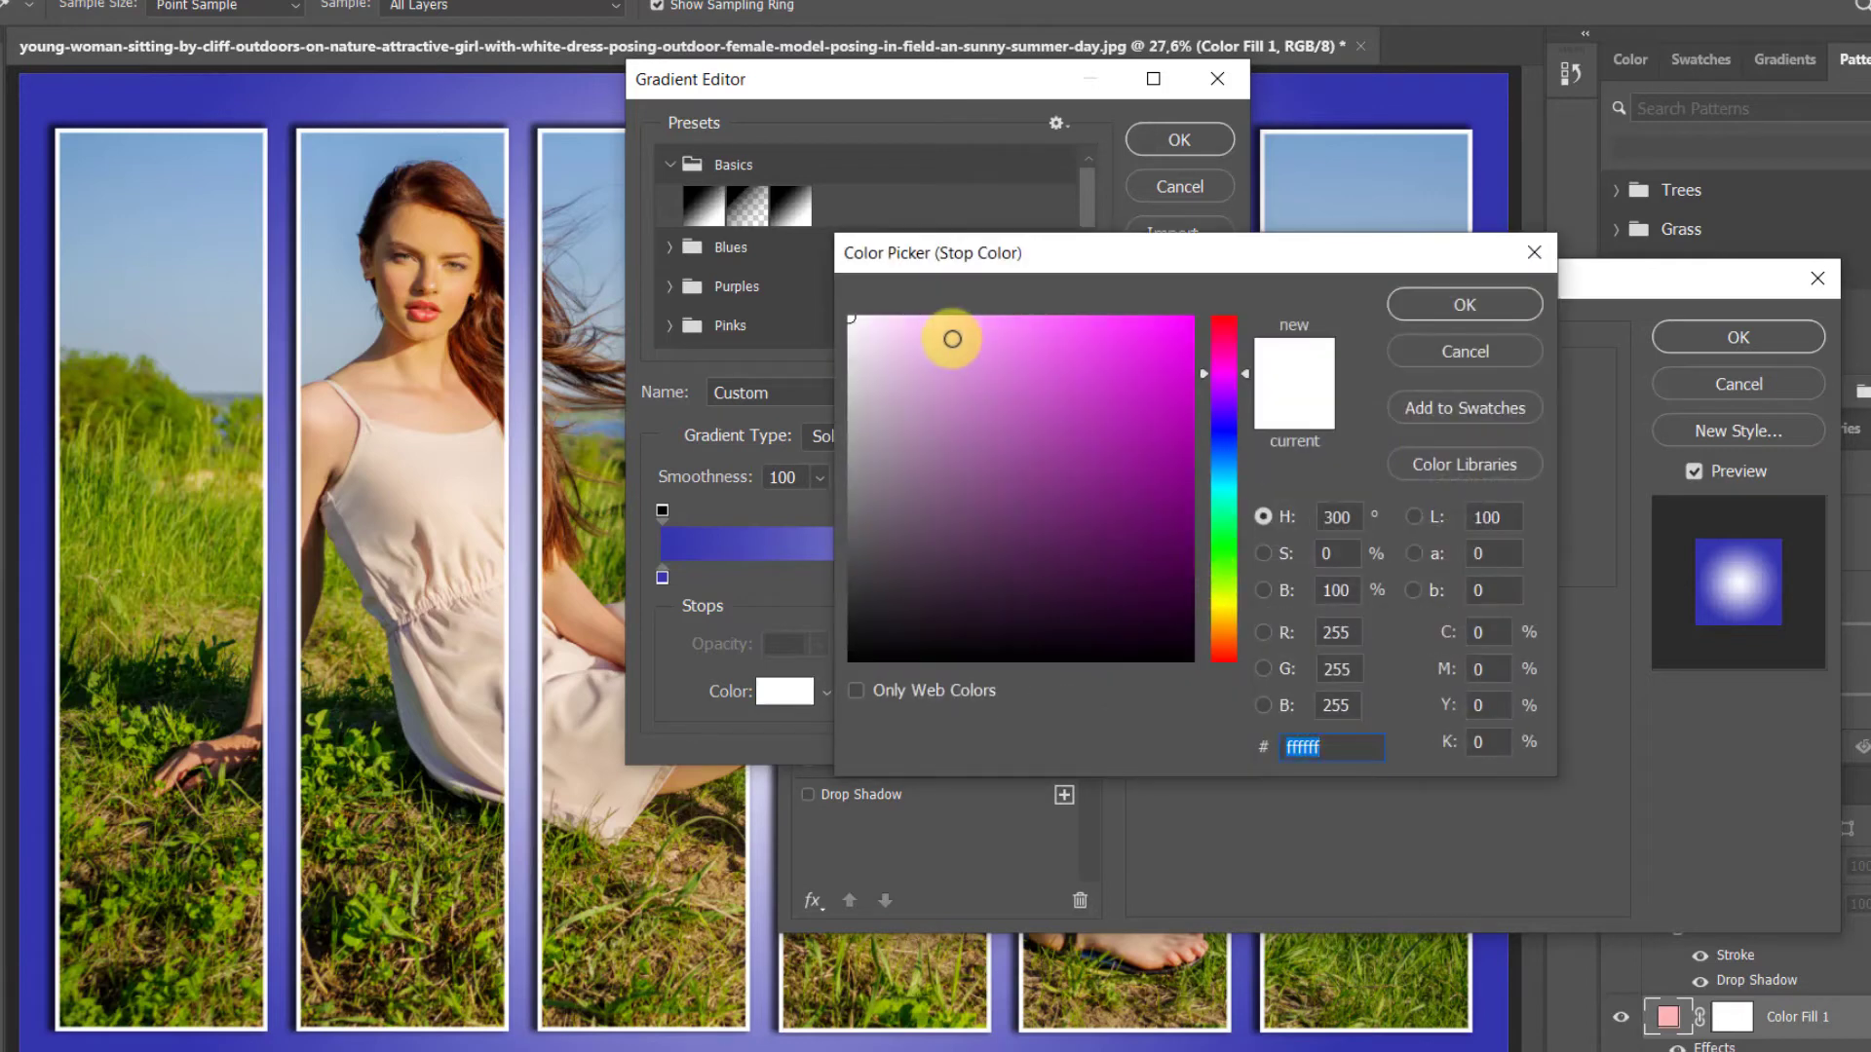
click(1396, 308)
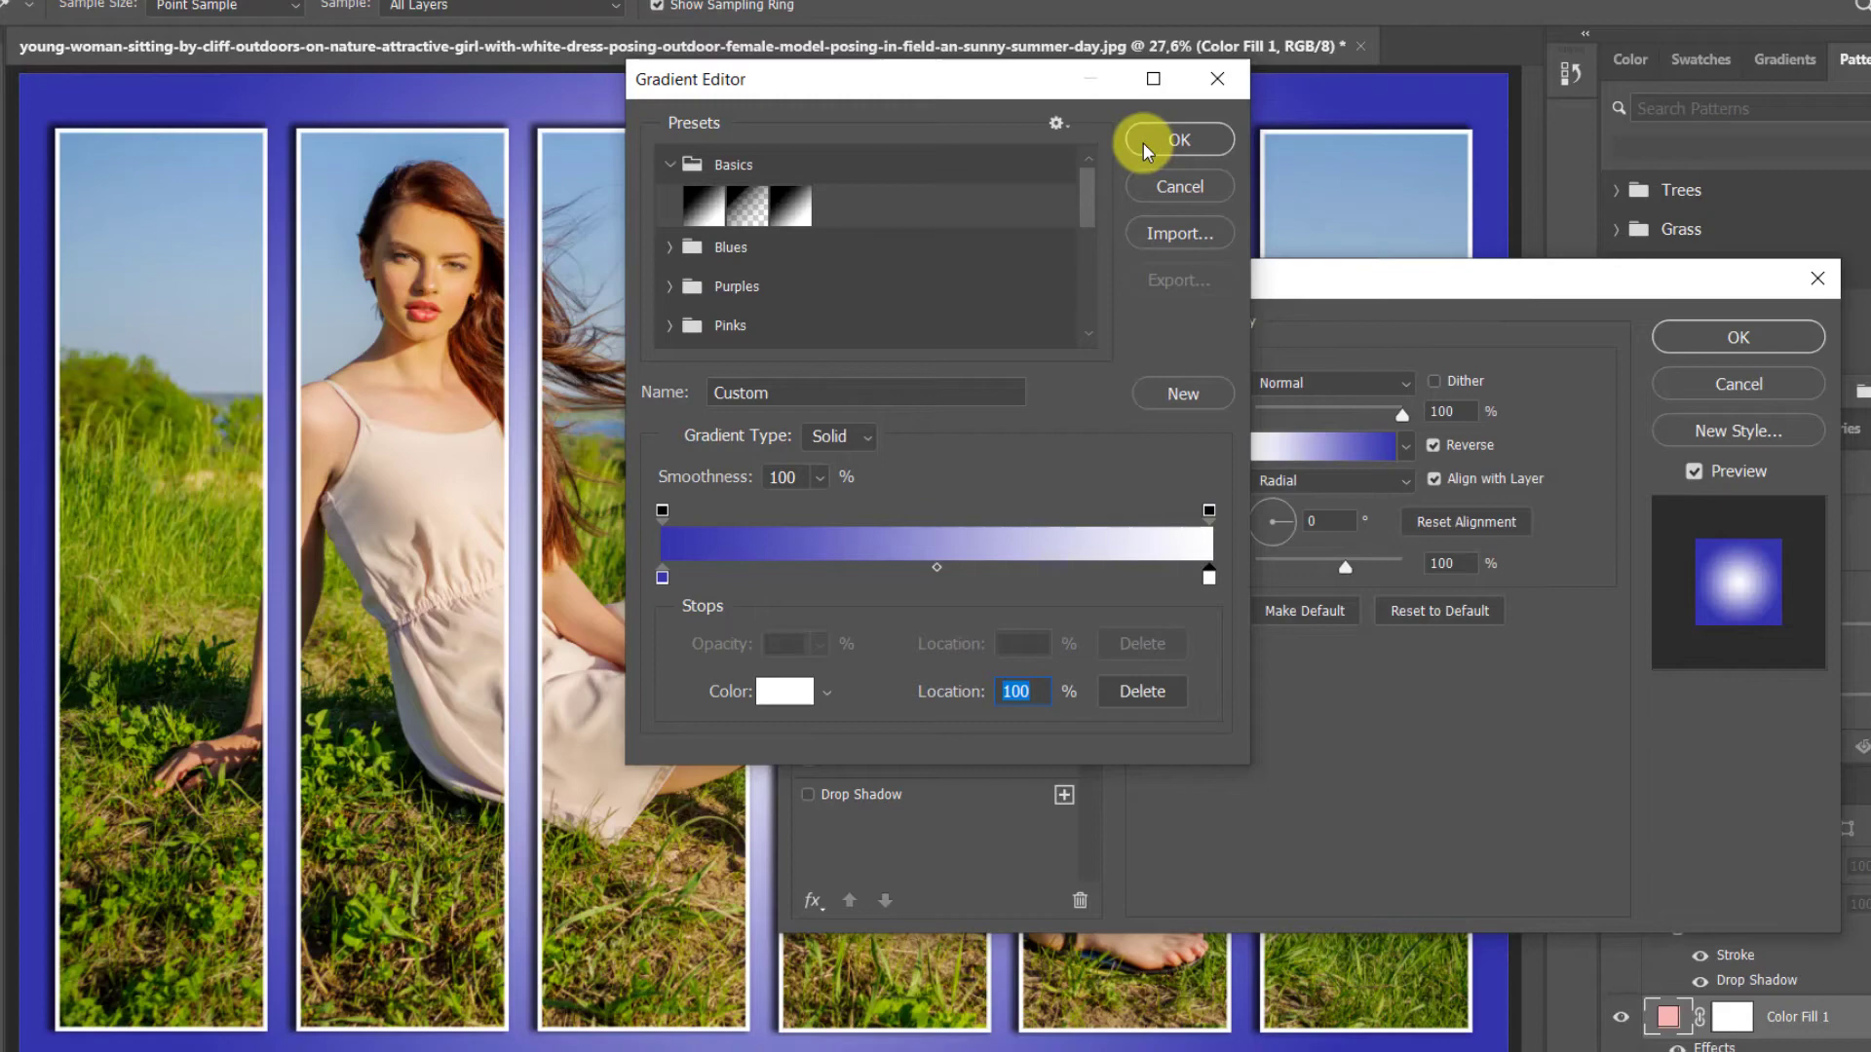
click(1143, 142)
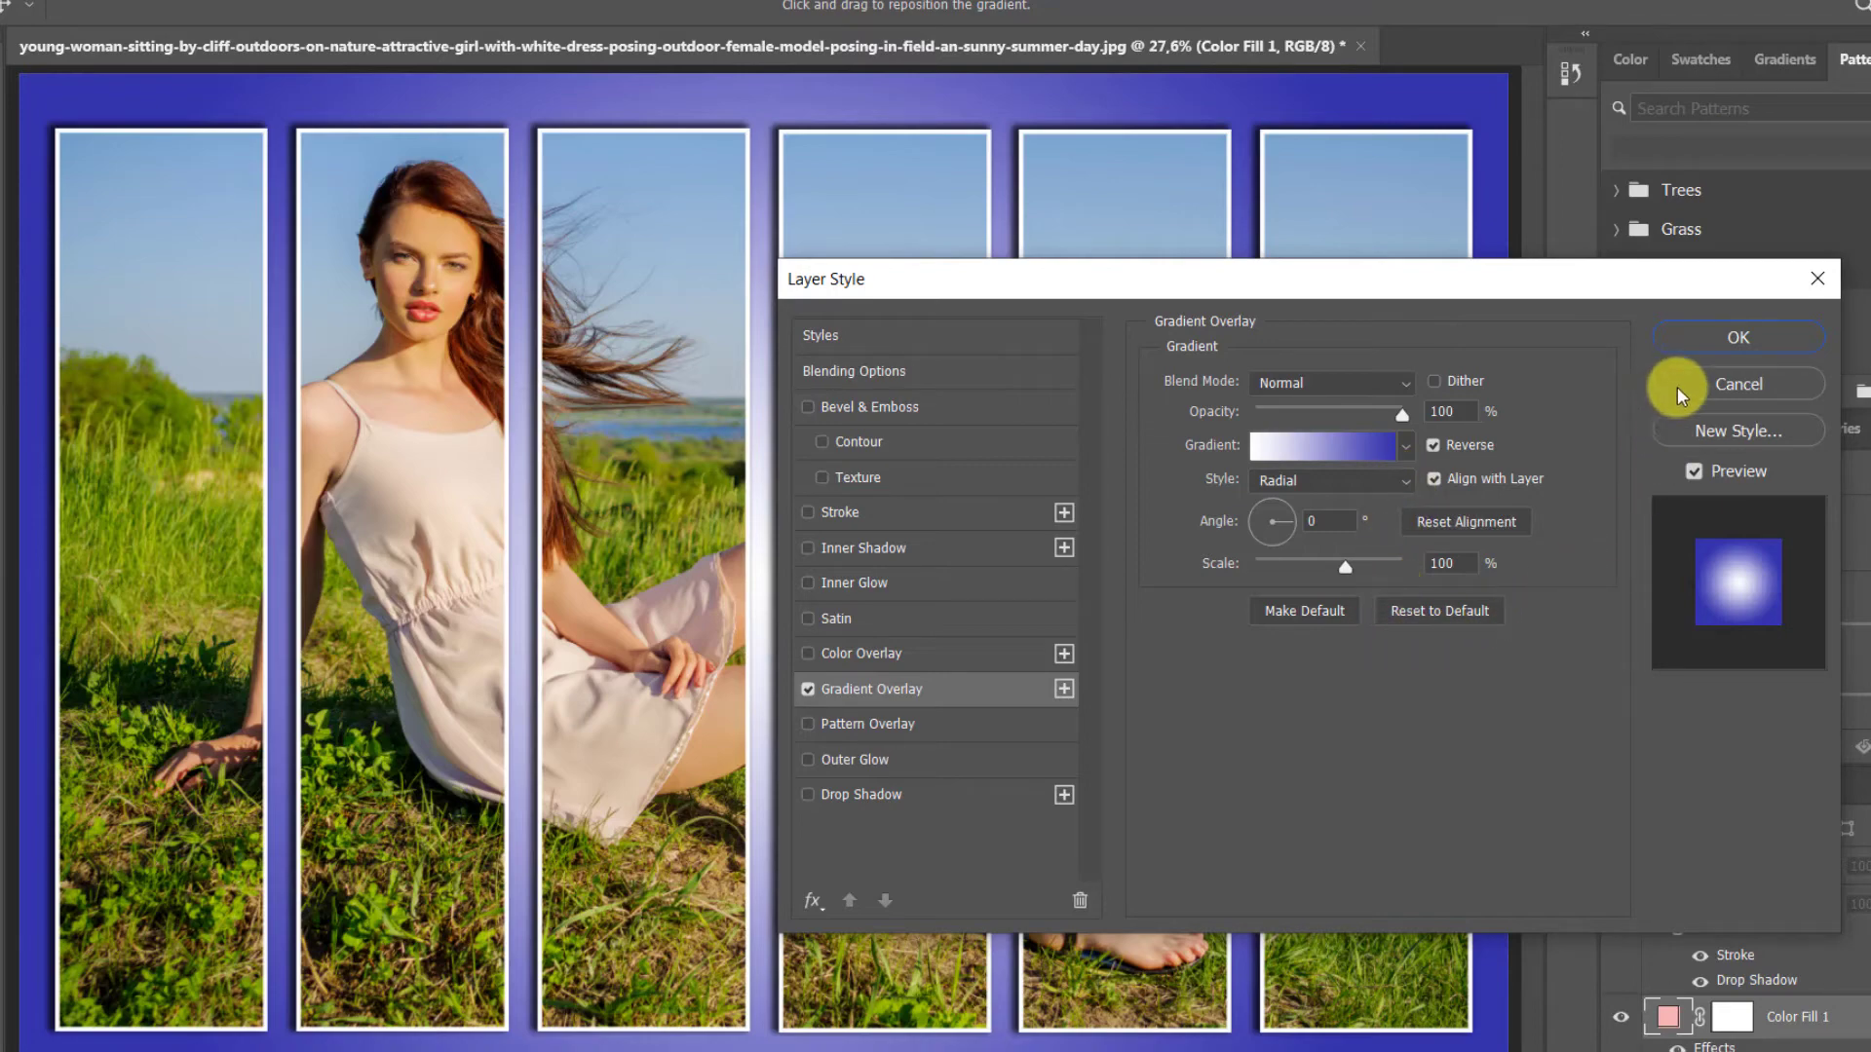
Step: Confirm the Layer Style dialog to commit the gradient overlay on Color Fill 1
click(1681, 344)
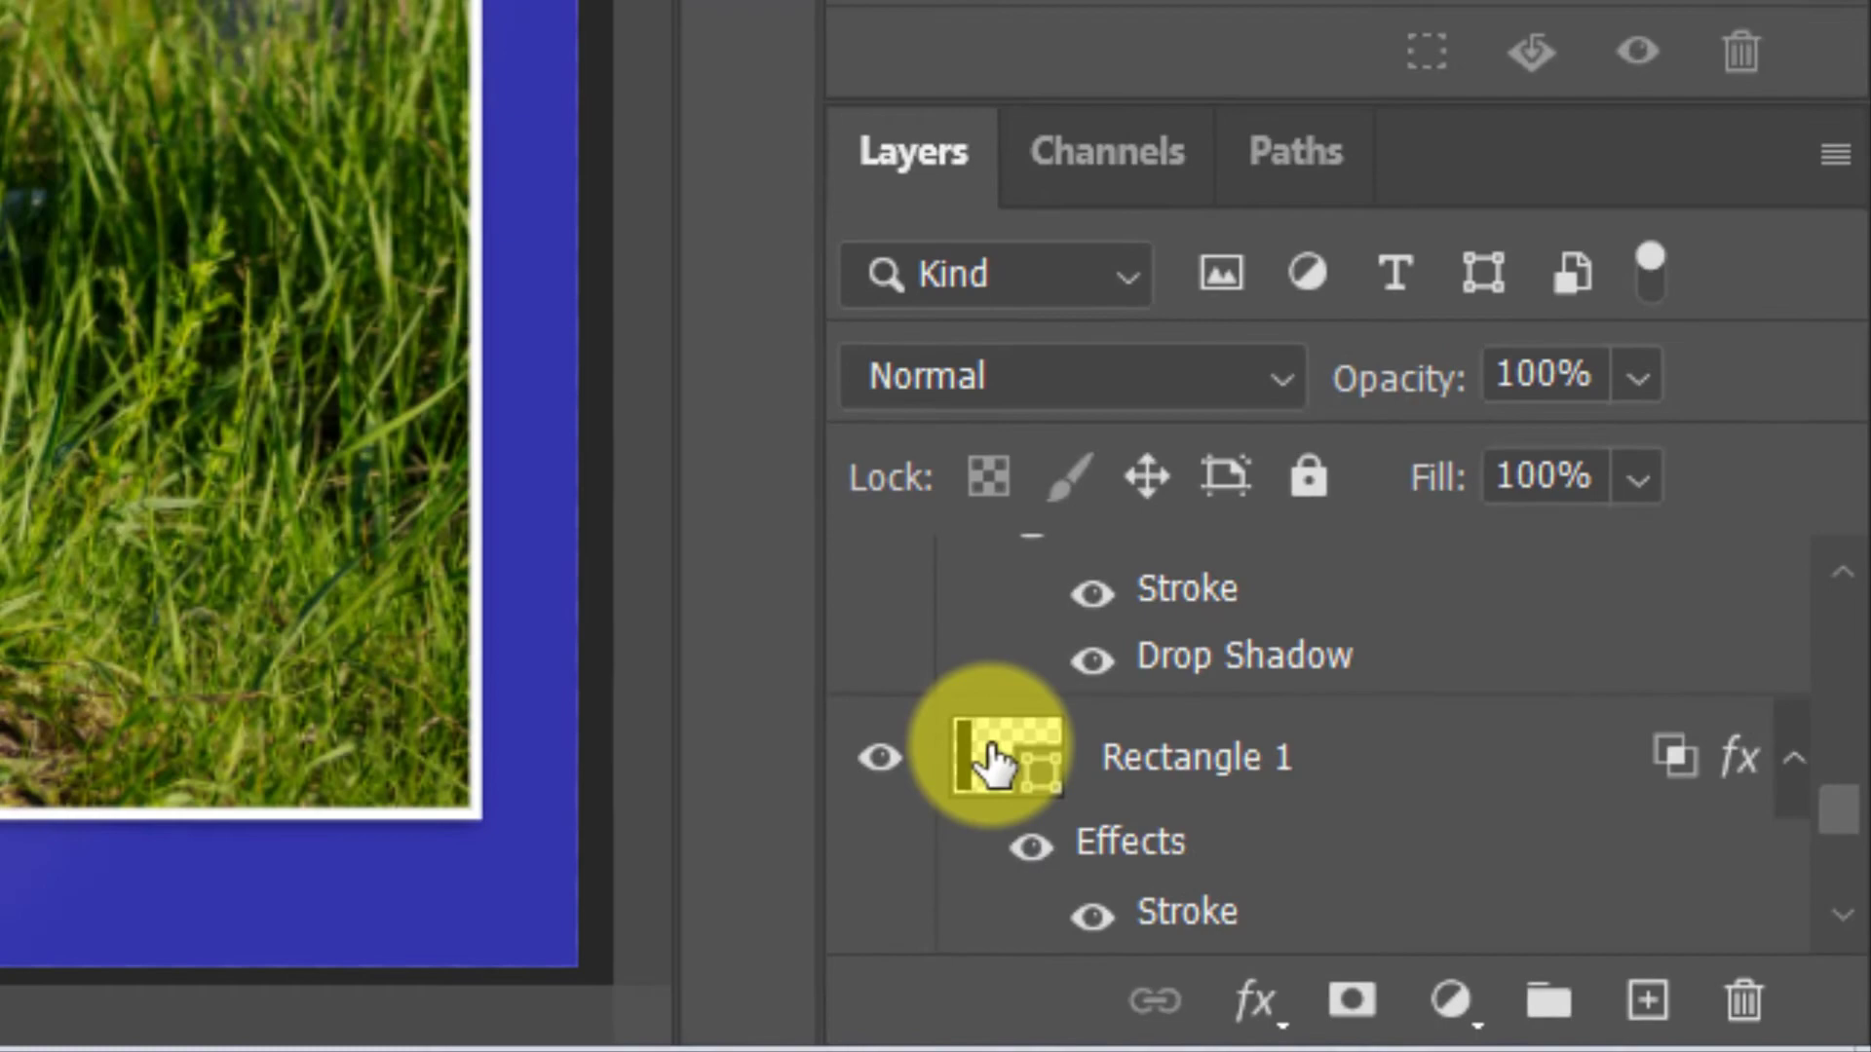
Step: Rotate the first three strips by about 1.7°, 5.1° and 6° with Free Transform
click(1598, 964)
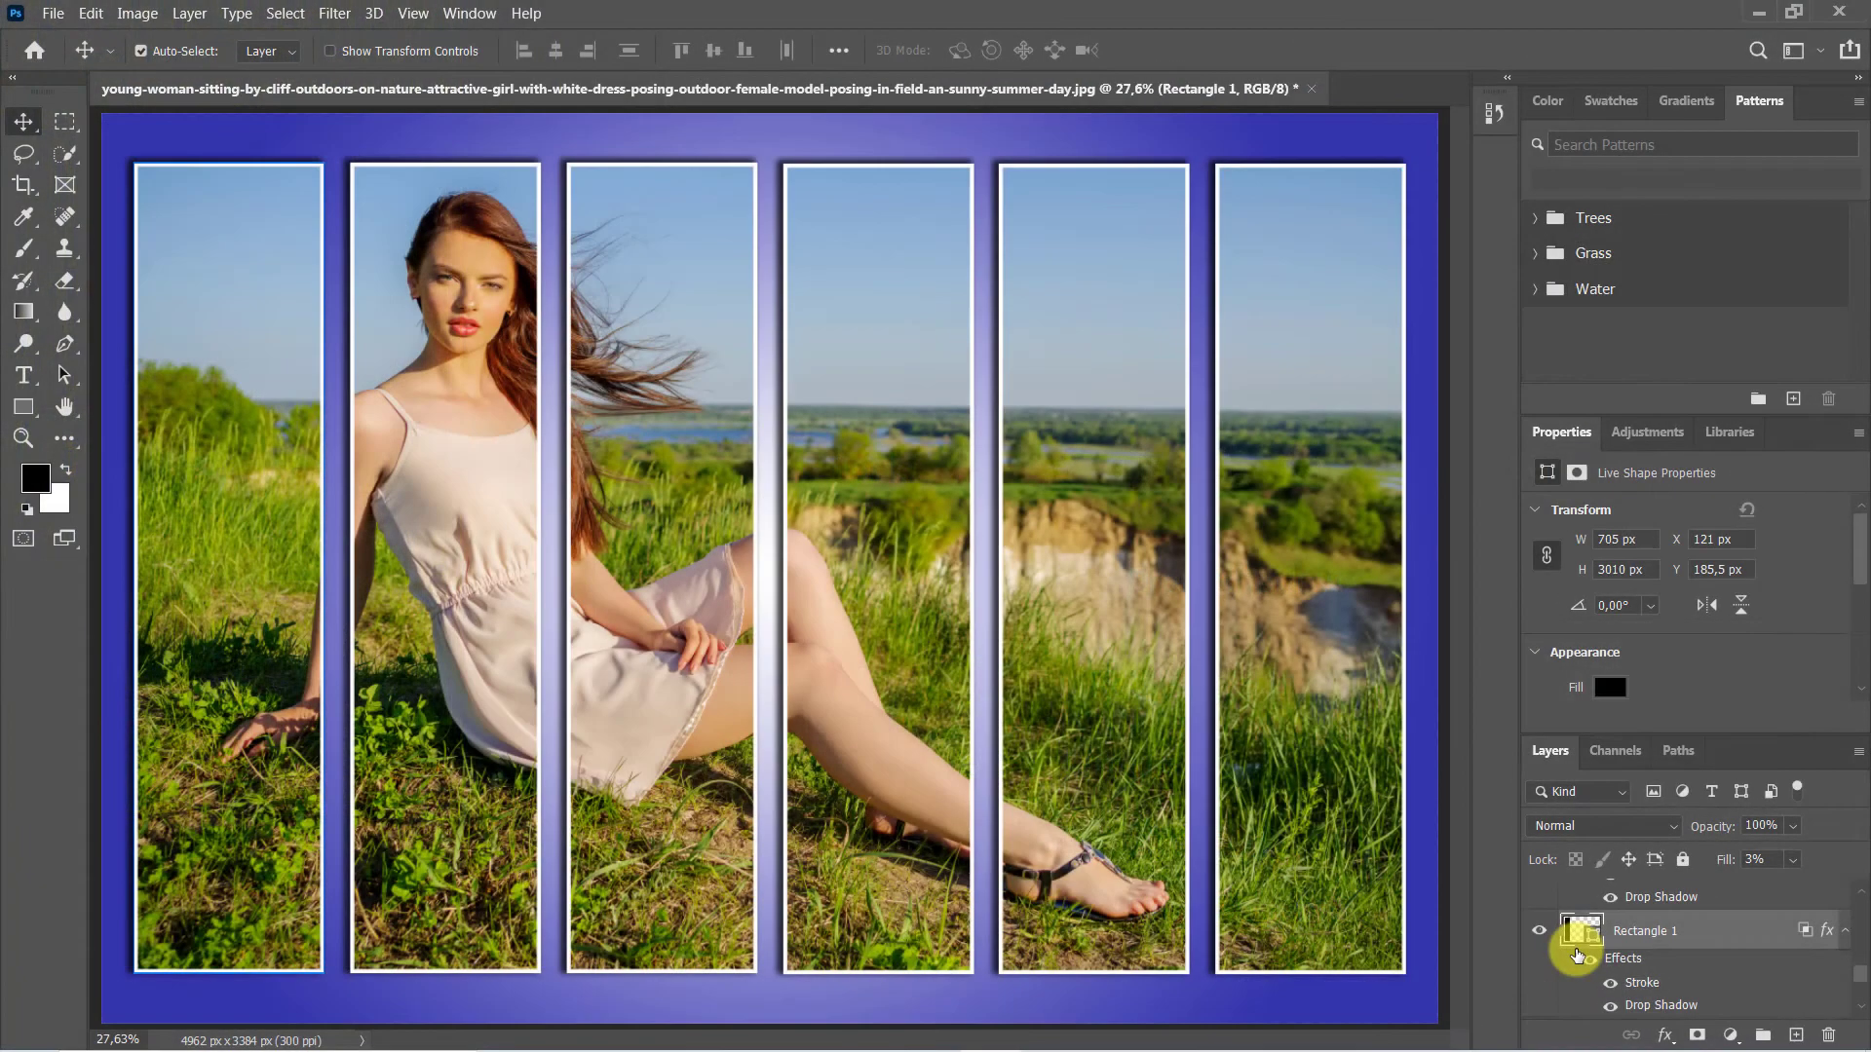
key(ctrl+t)
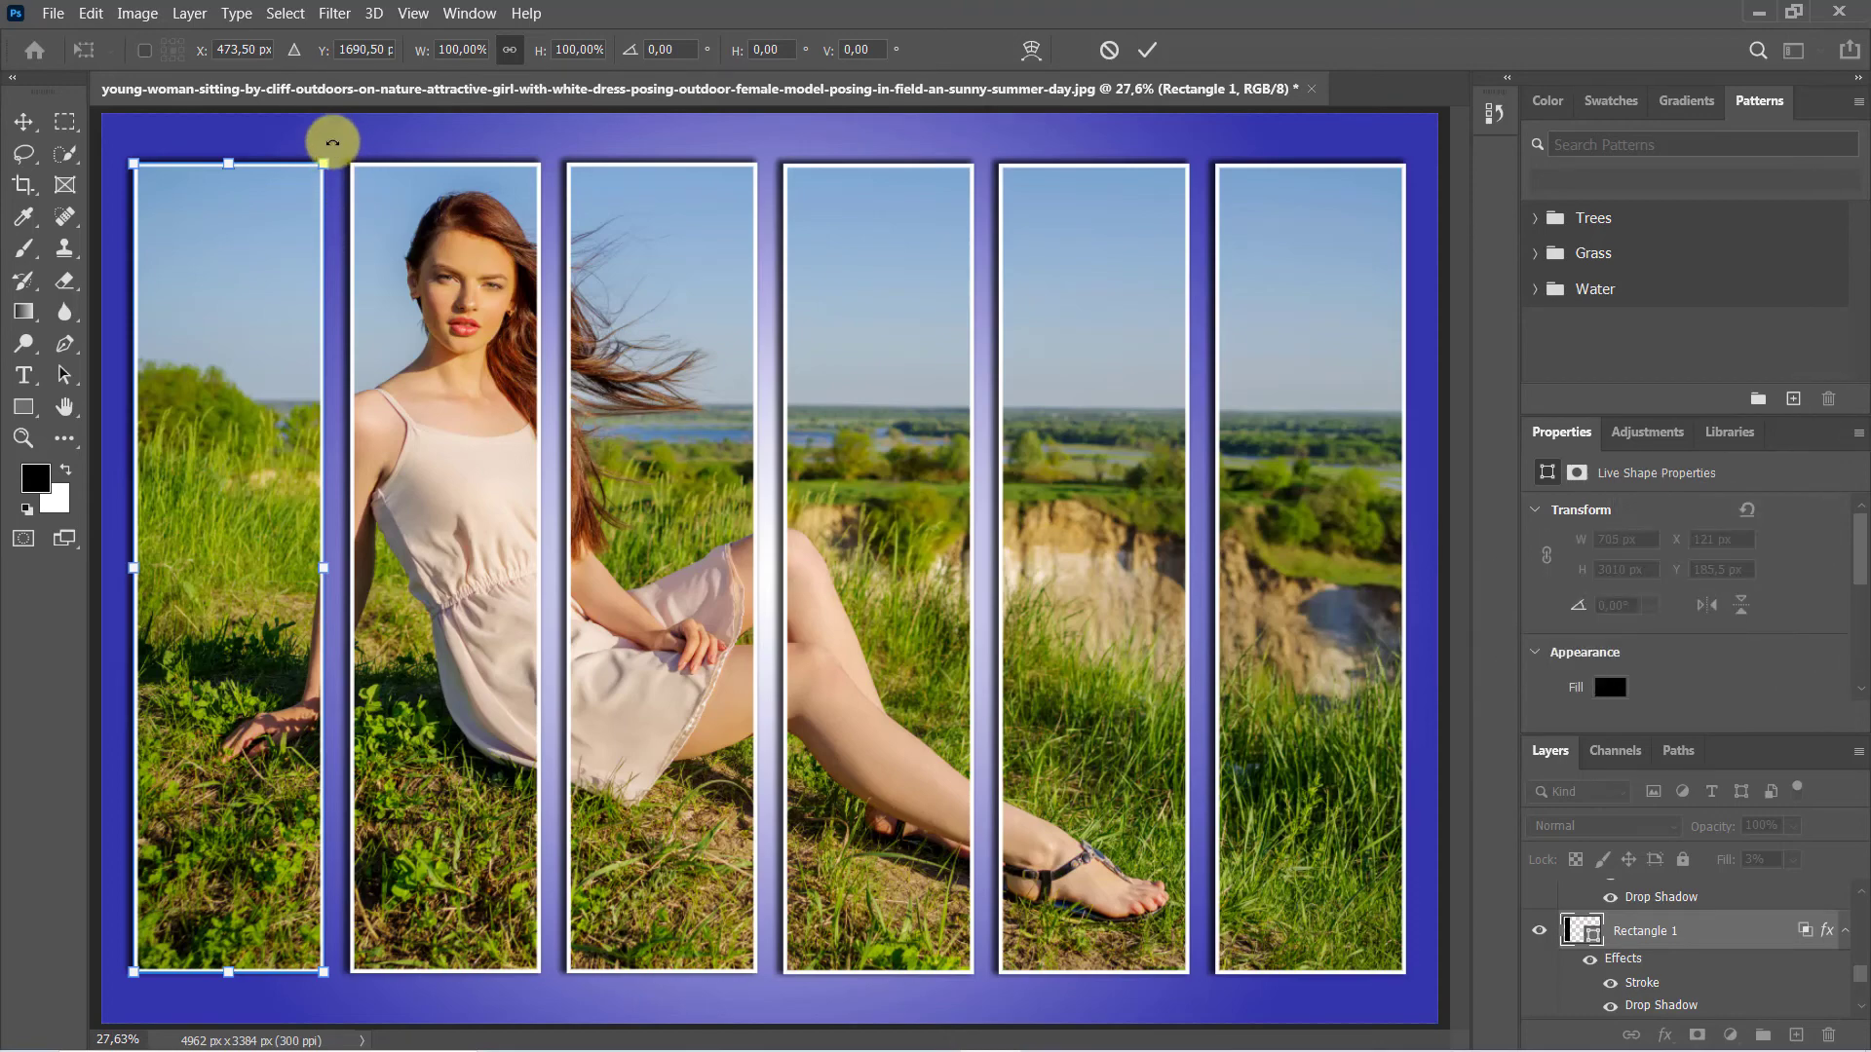
drag(332, 142, 345, 145)
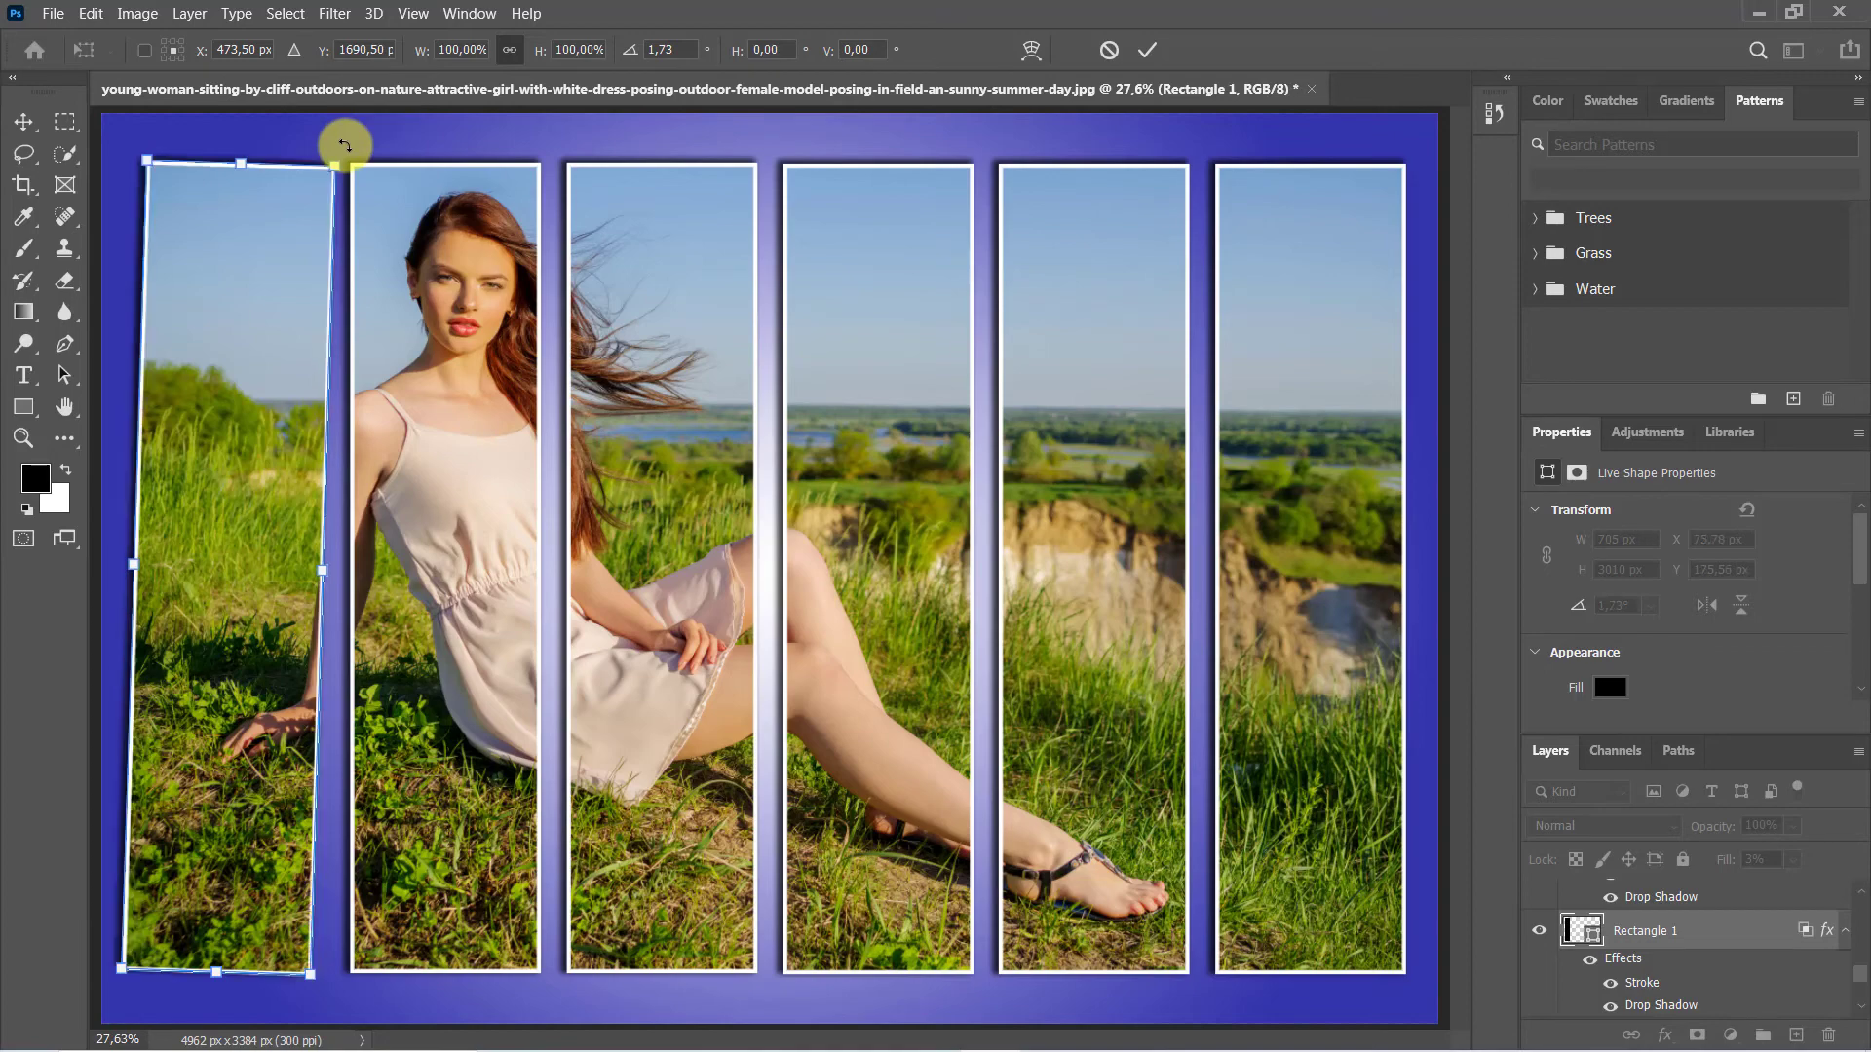
click(21, 123)
click(440, 275)
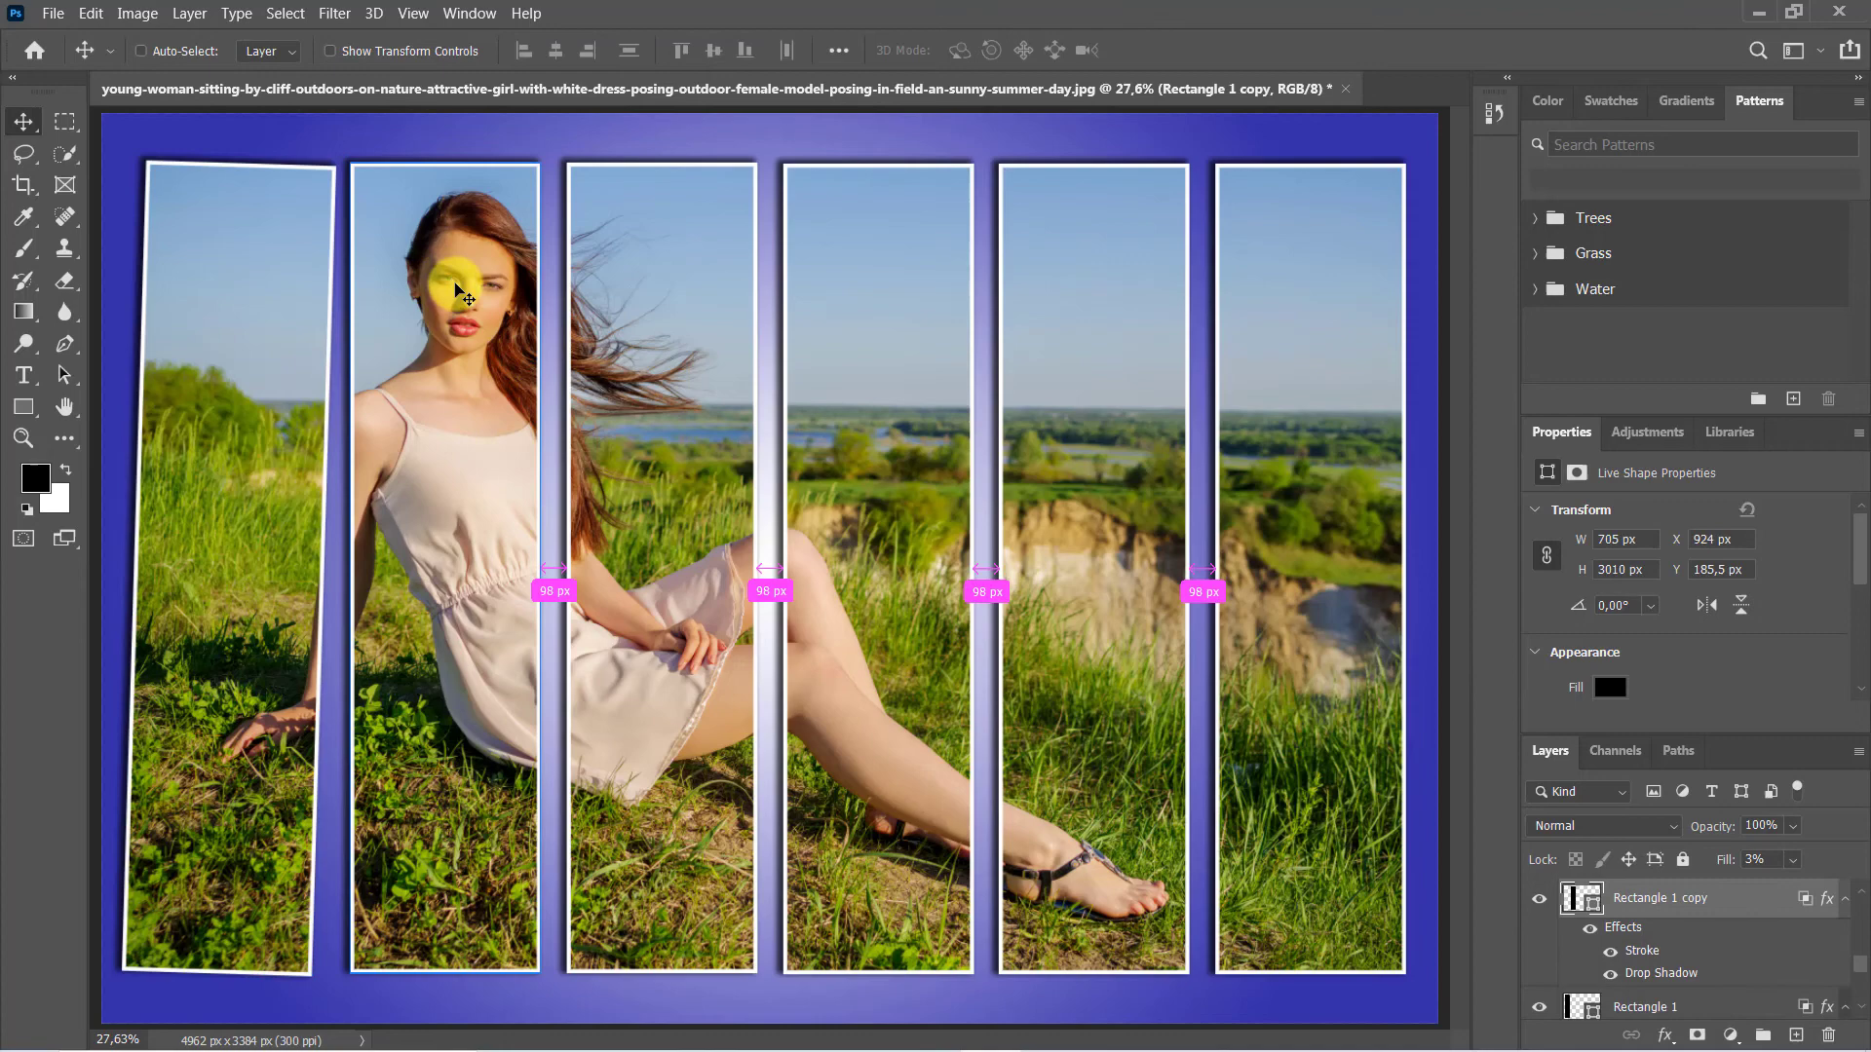
key(ctrl+t)
drag(547, 146, 591, 154)
key(Return)
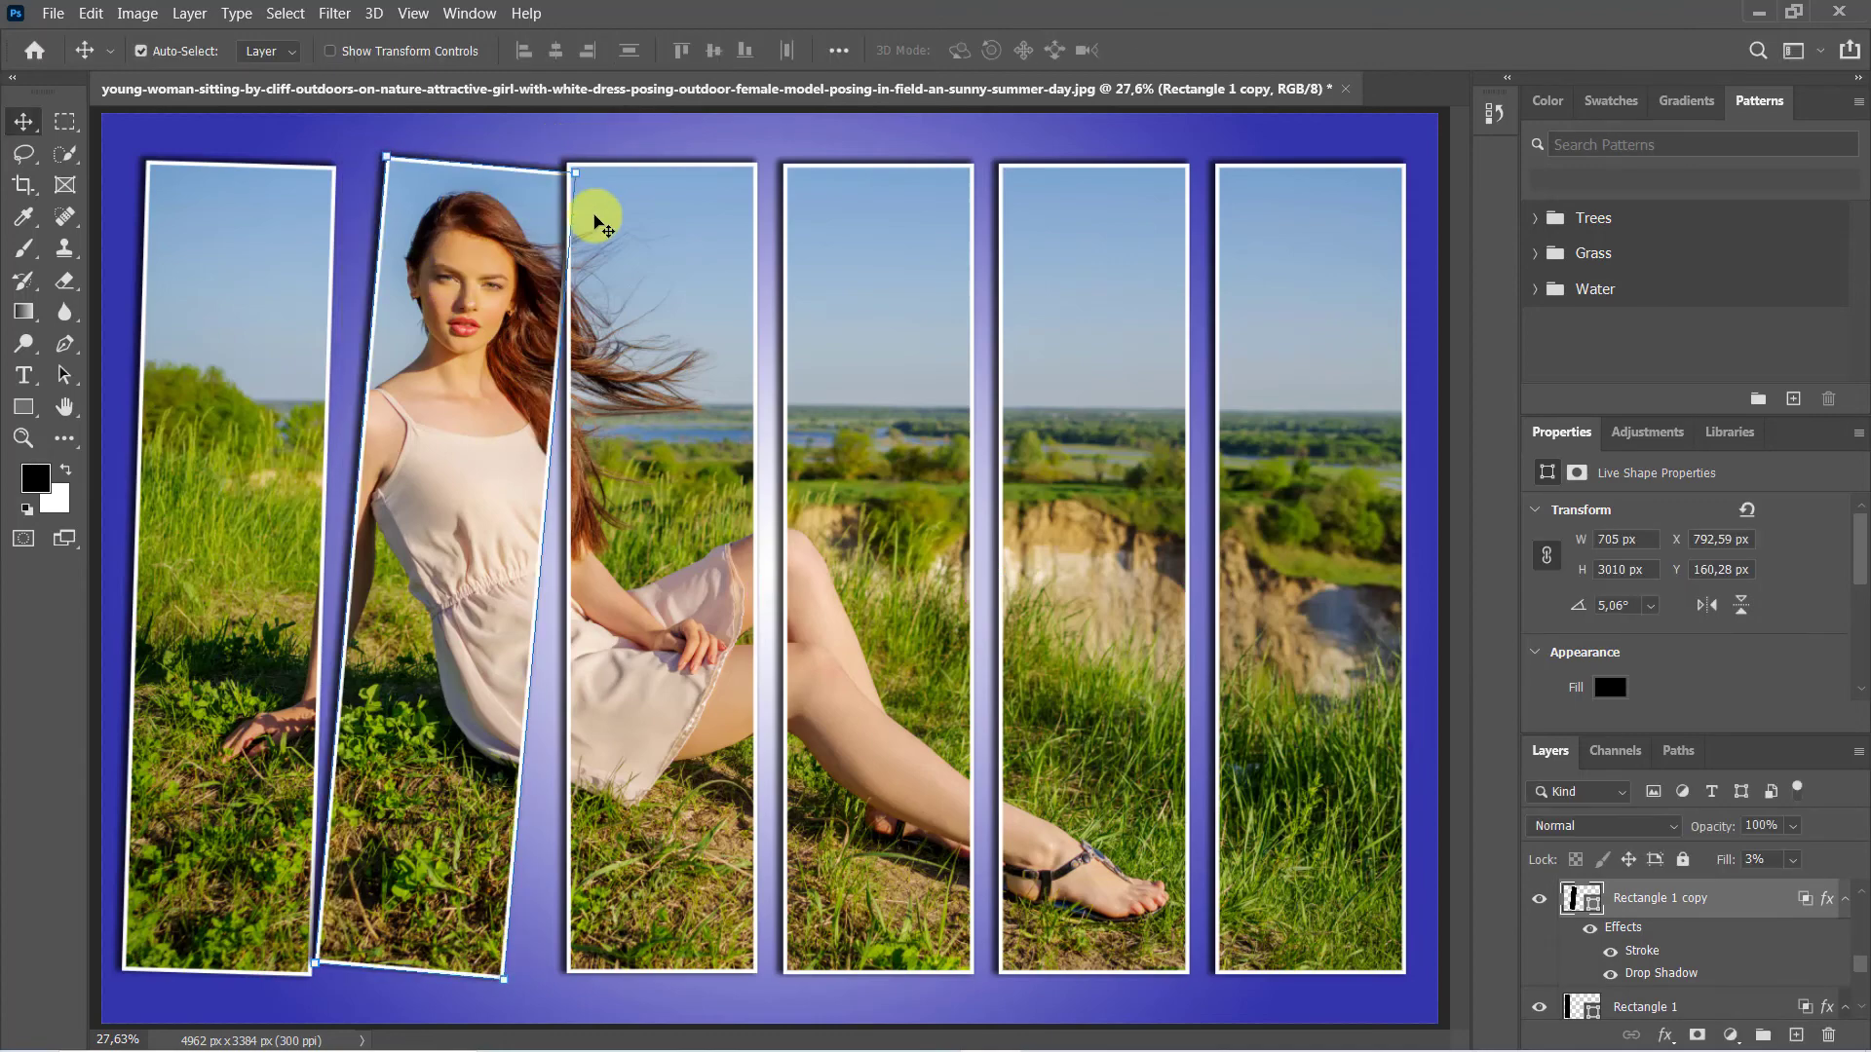
click(717, 312)
key(ctrl+t)
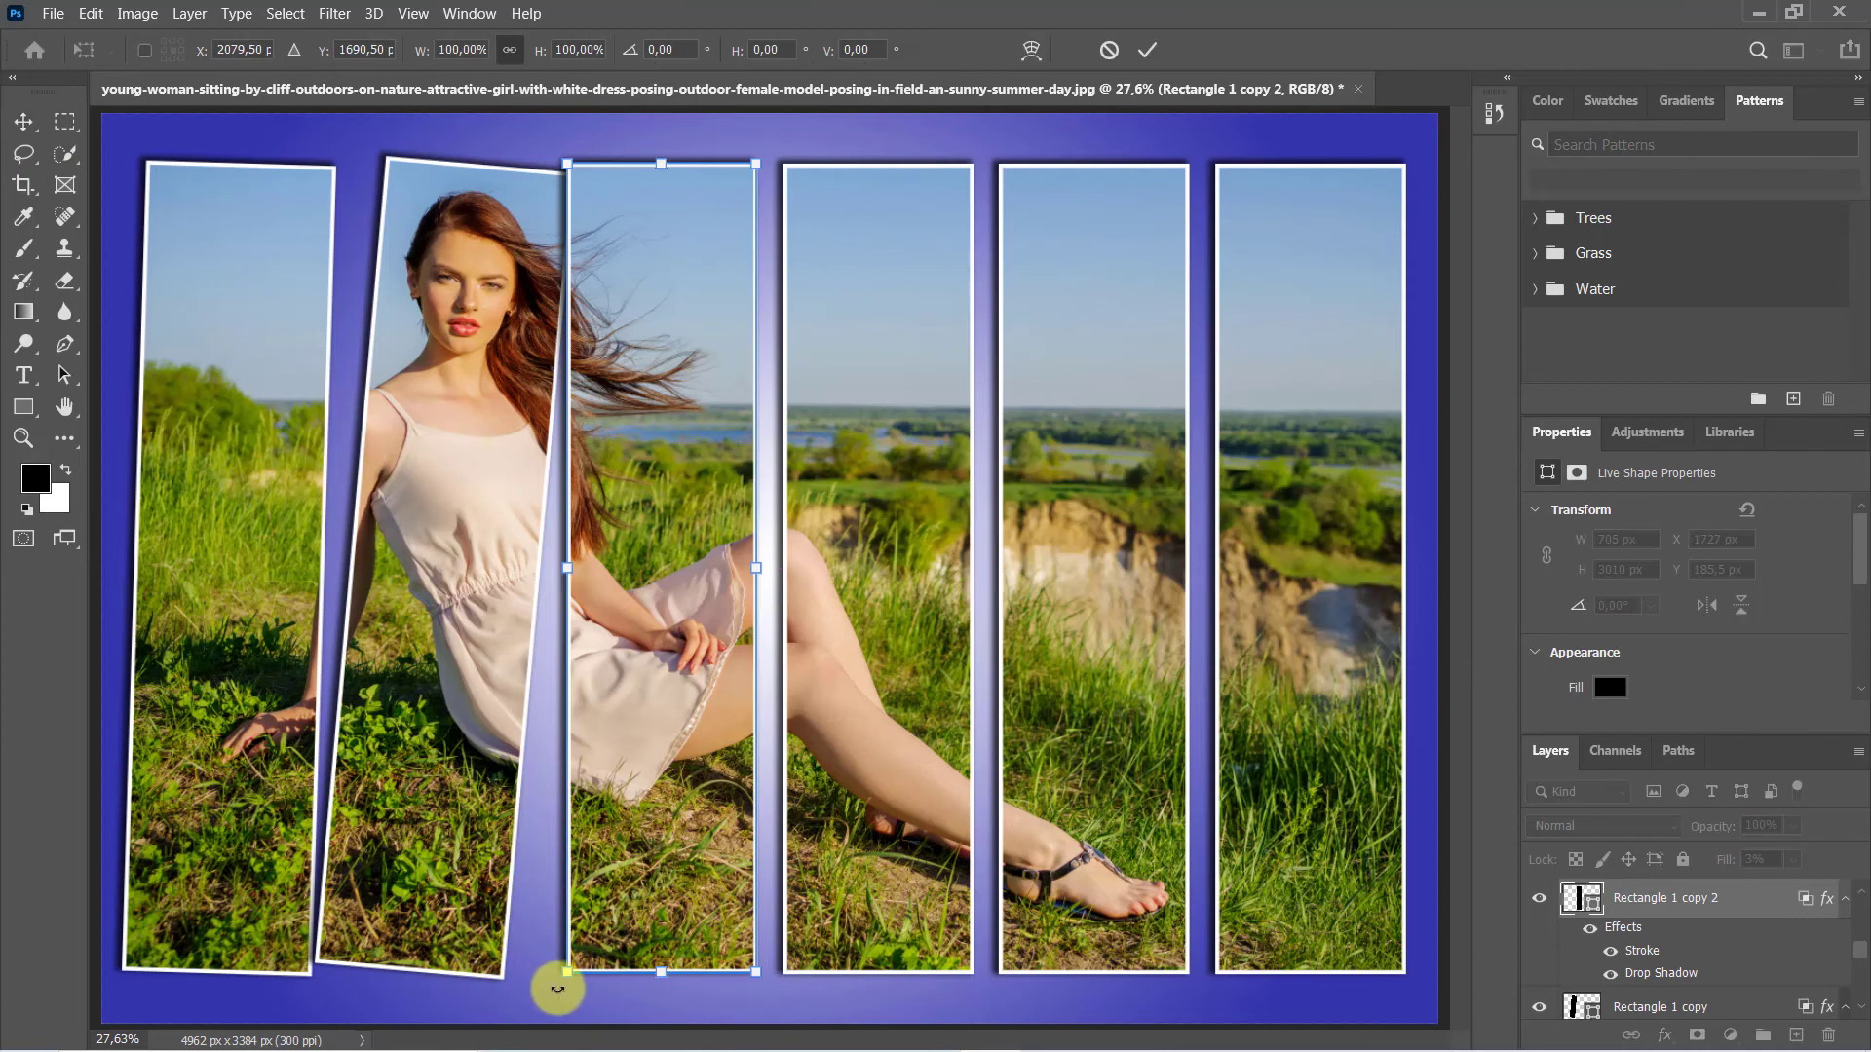
drag(558, 989, 517, 973)
click(1147, 49)
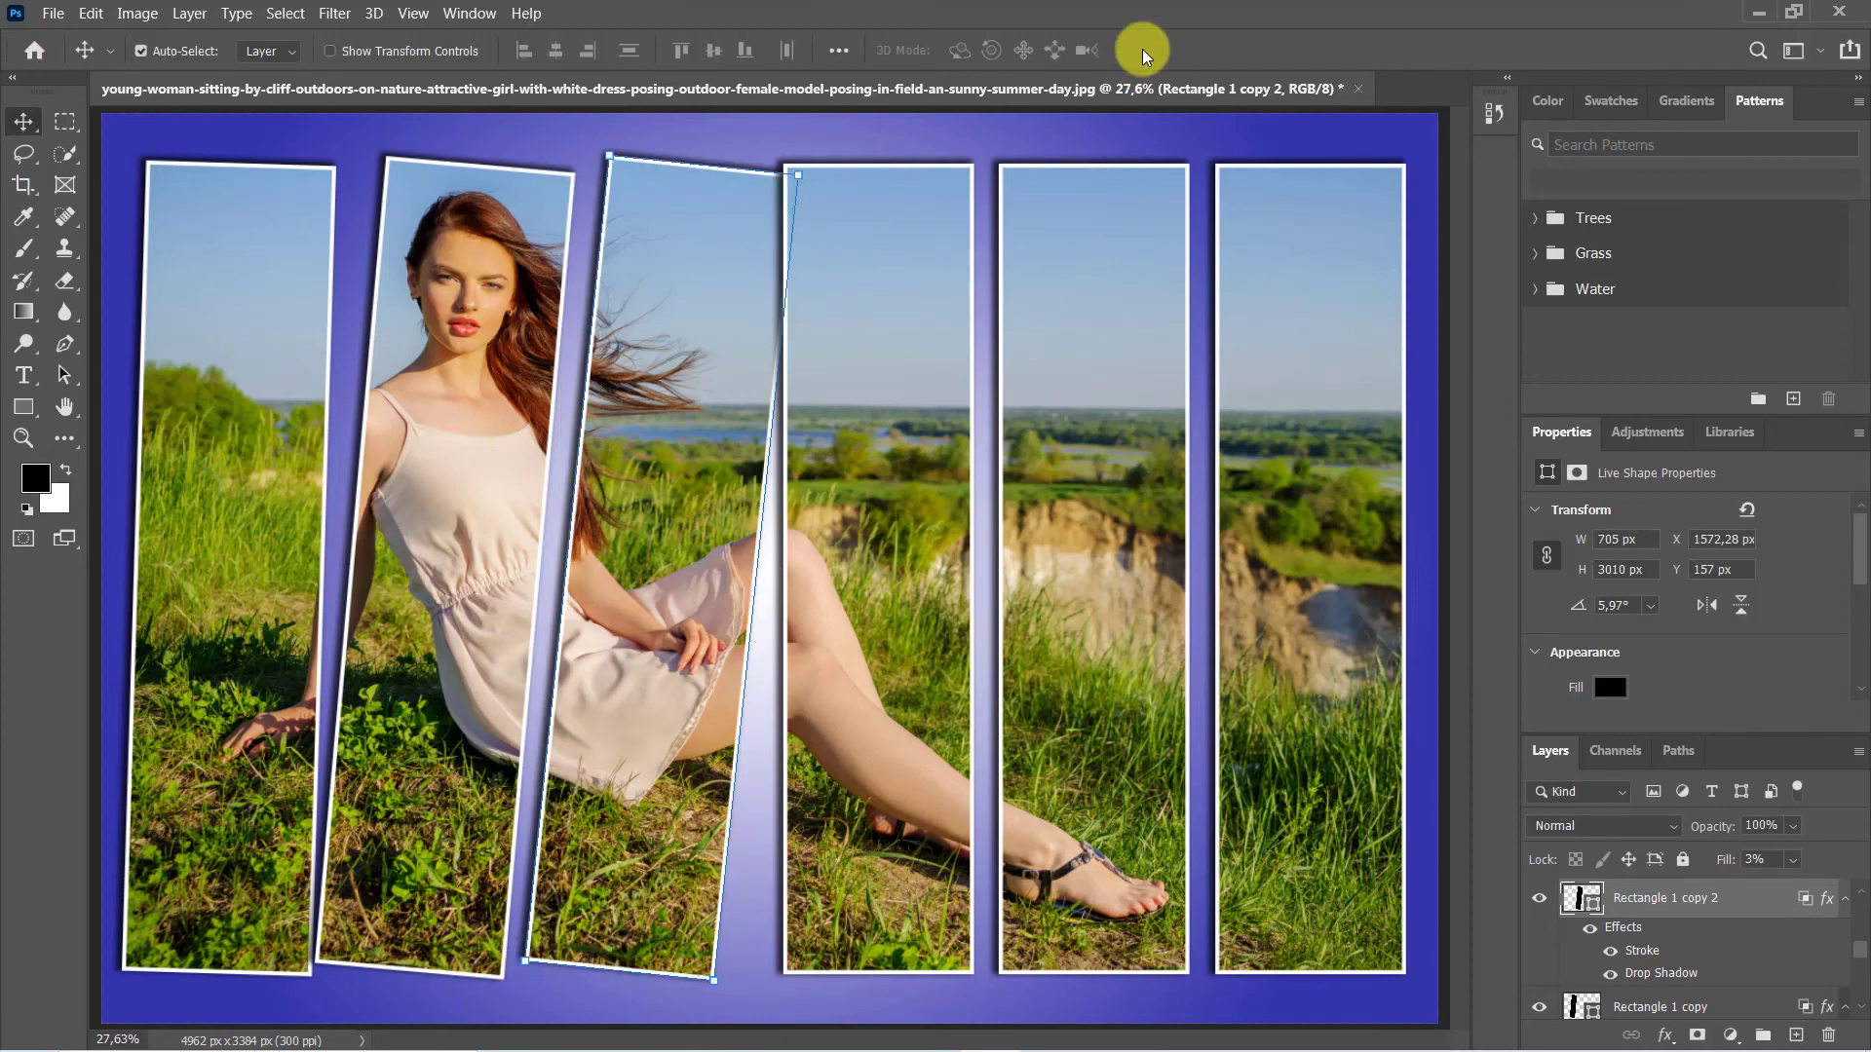
click(1166, 134)
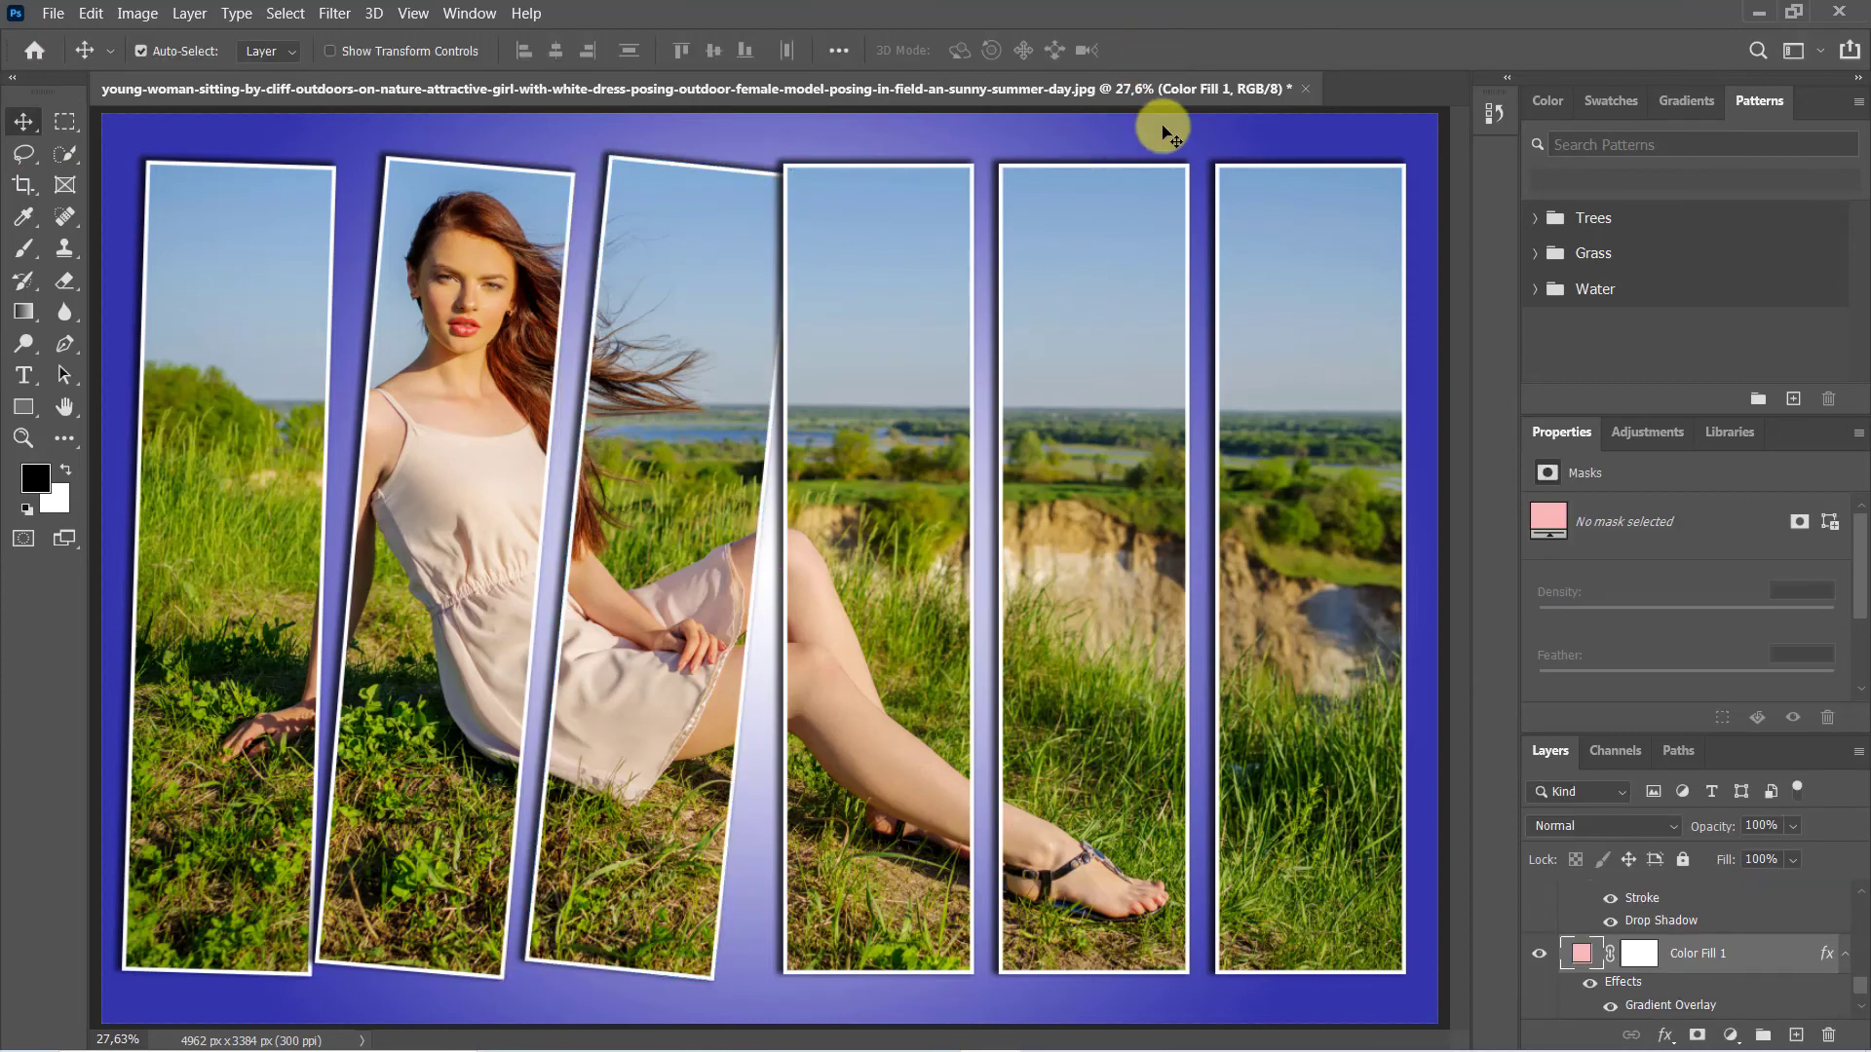